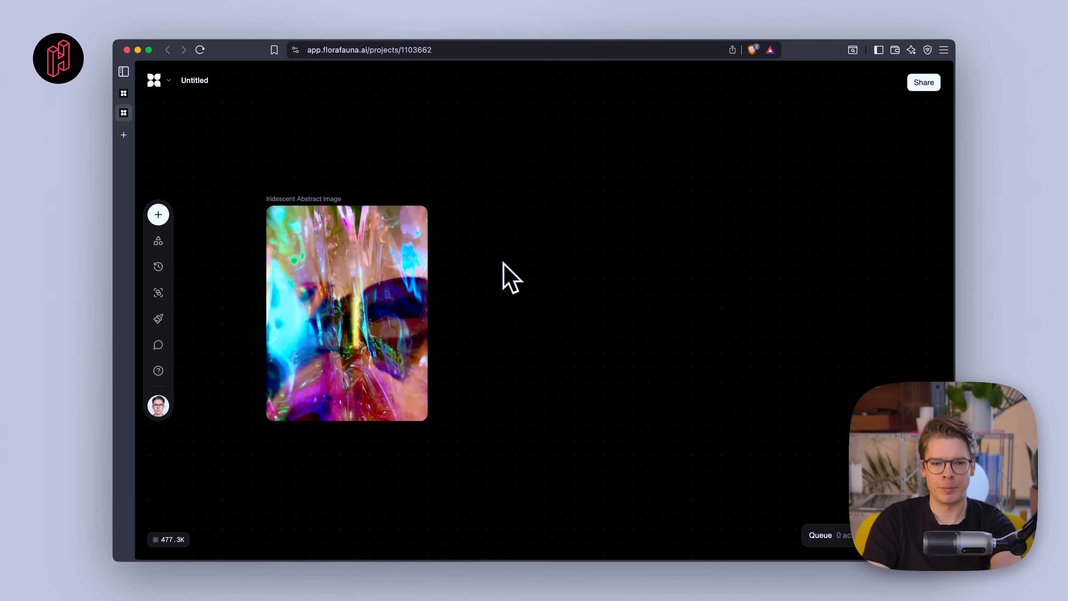
- Connect a new text block to the iridescent image and prompt it to brainstorm 5 design studio names based on the image's aesthetic style
mouse_move(346, 310)
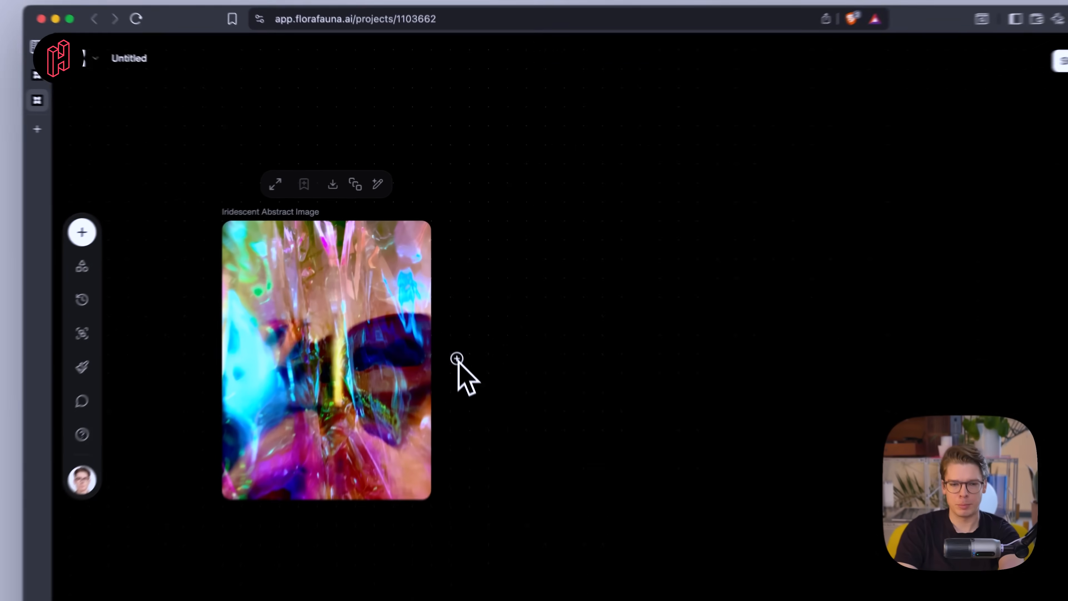
left_click_drag(448, 311, 530, 342)
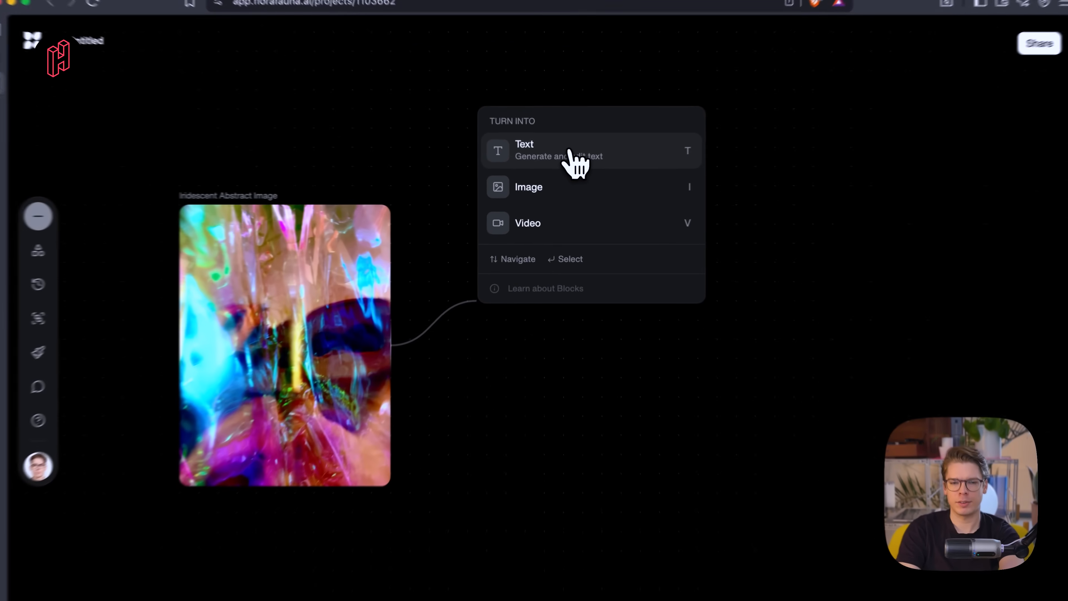
left_click(565, 165)
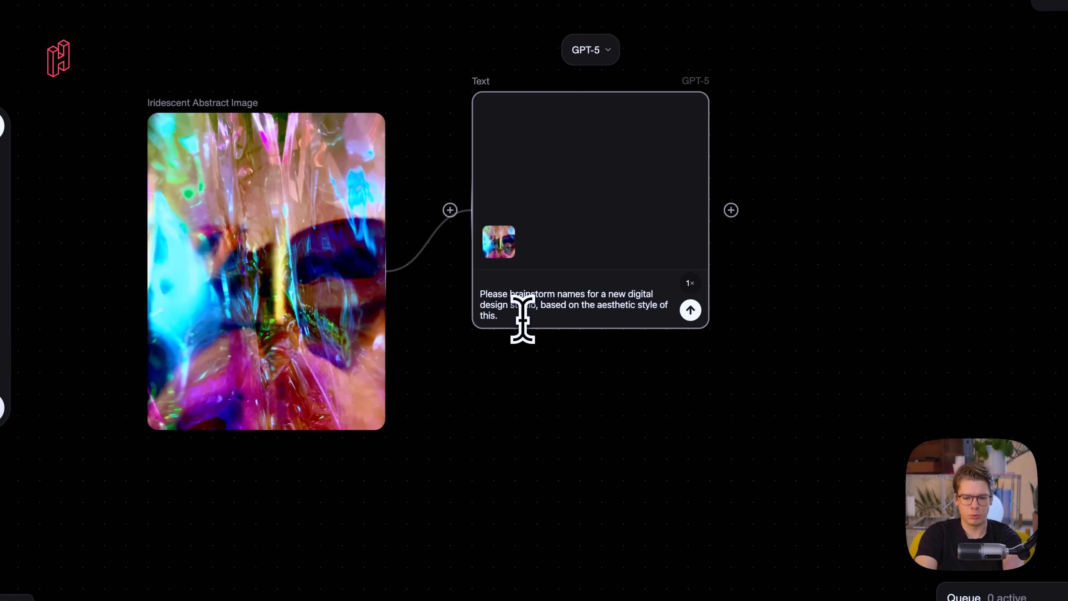
type("to 5 suggestions.")
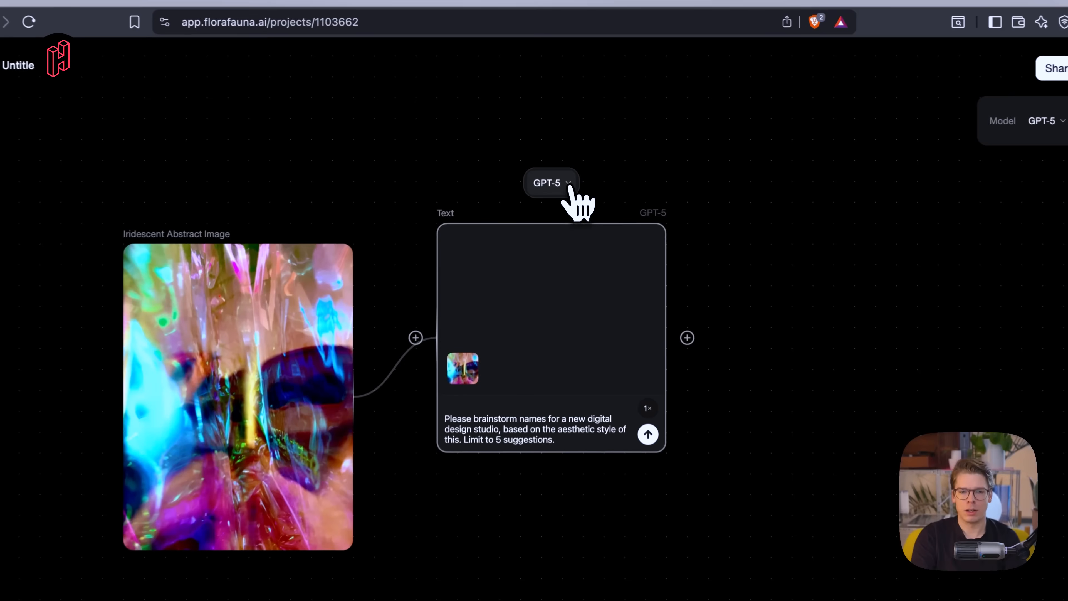
- Check the text model options, keep GPT-5, and run the brainstorming prompt
left_click(564, 196)
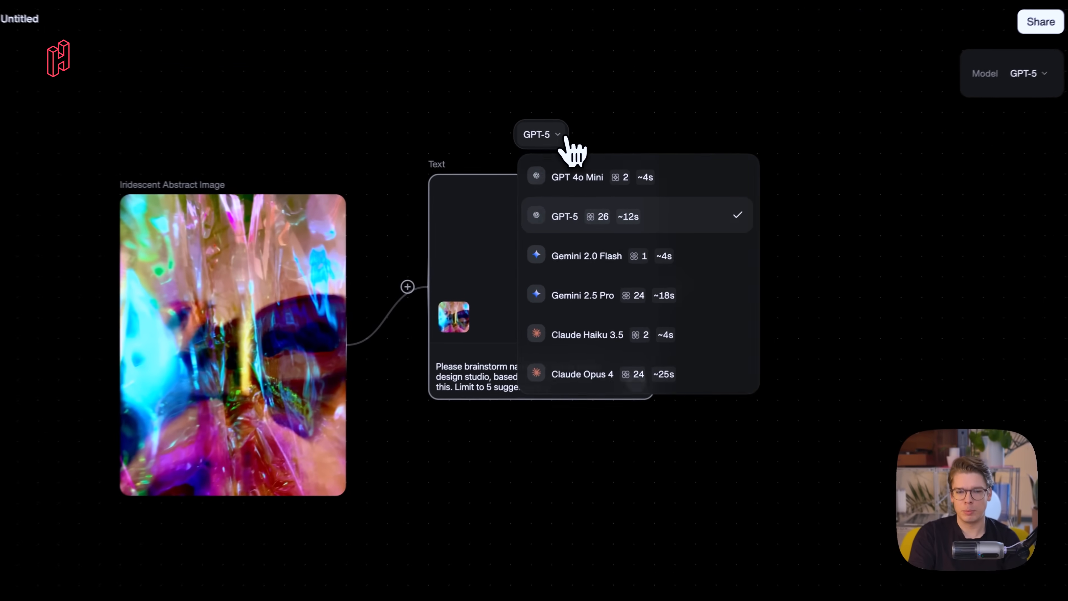
left_click(581, 166)
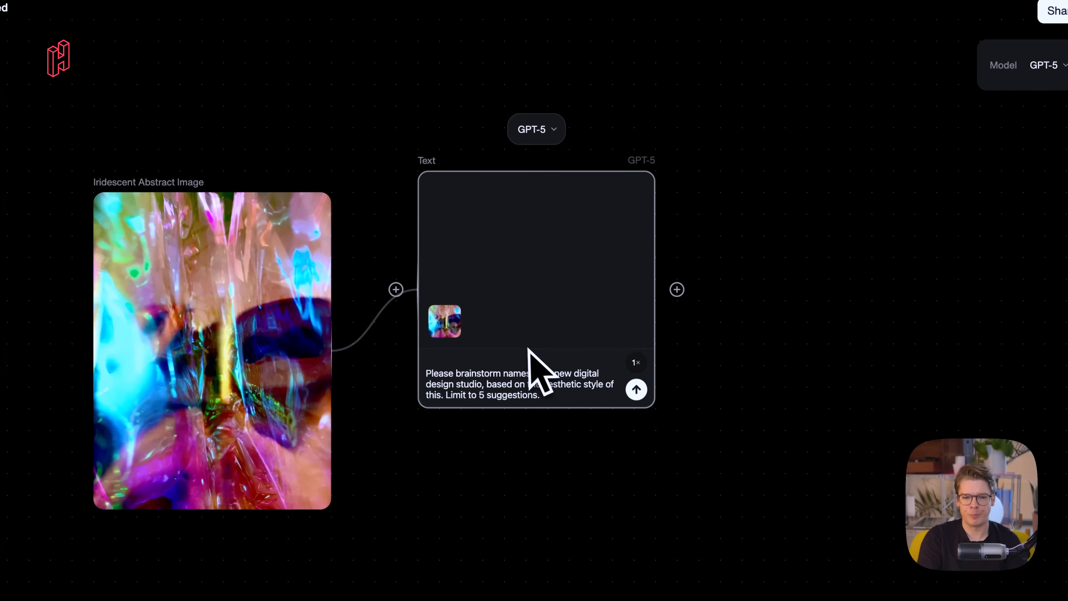
left_click(636, 389)
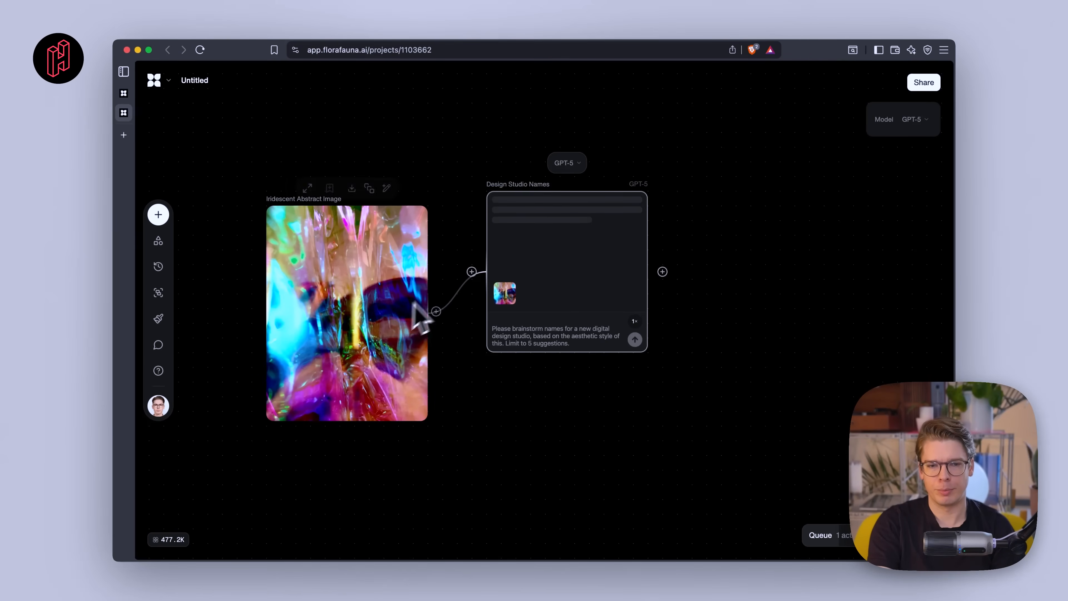
- Review the generated studio name suggestions, highlighting Chromatic Drift
scroll(560, 216, "up", 5)
scroll(560, 215, "up", 2)
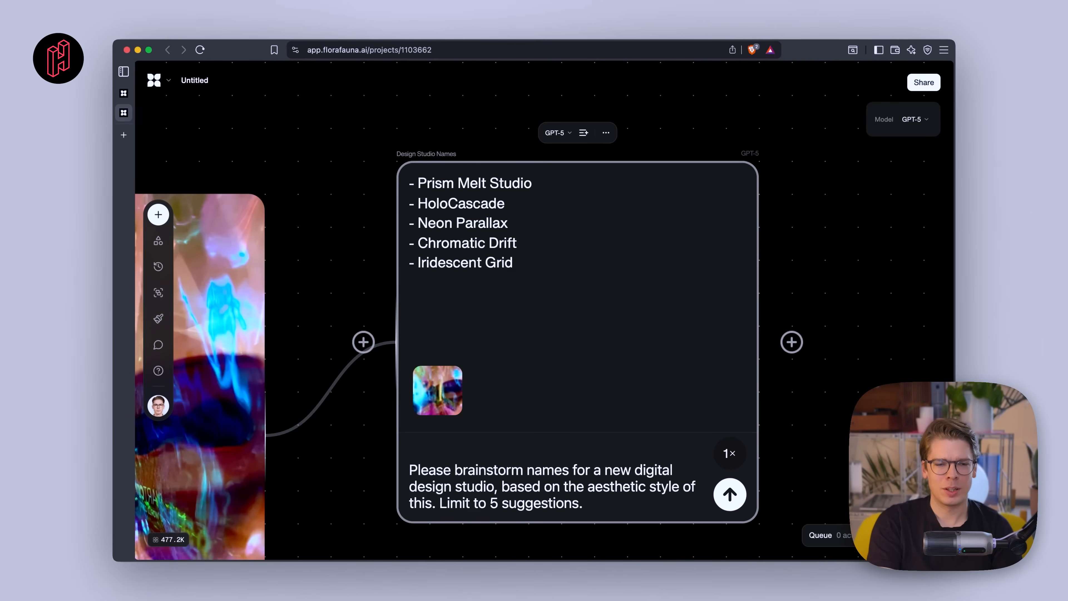
left_click_drag(419, 243, 551, 270)
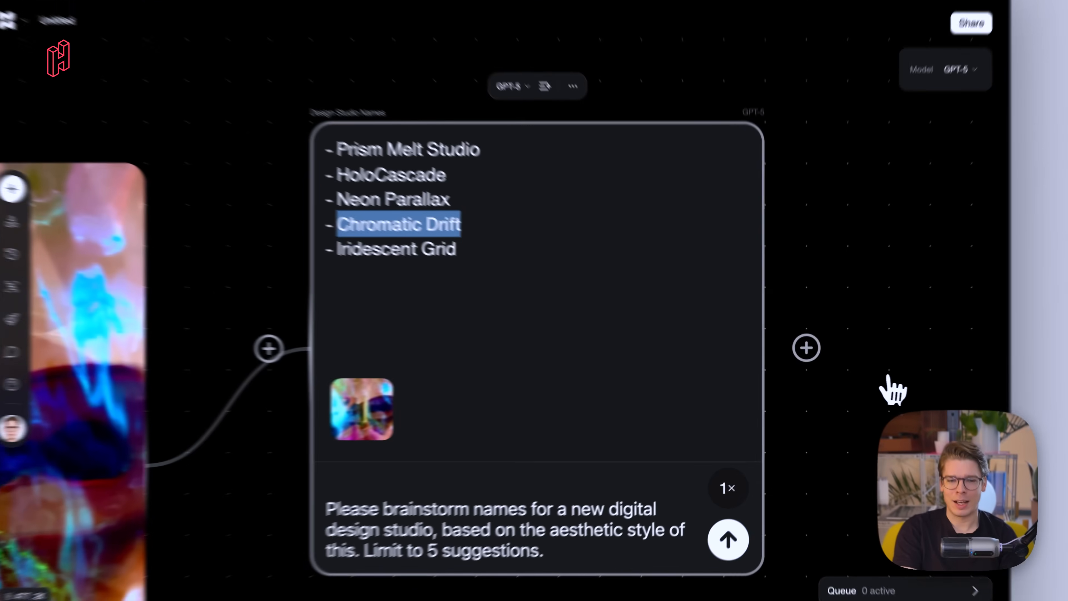
left_click(857, 363)
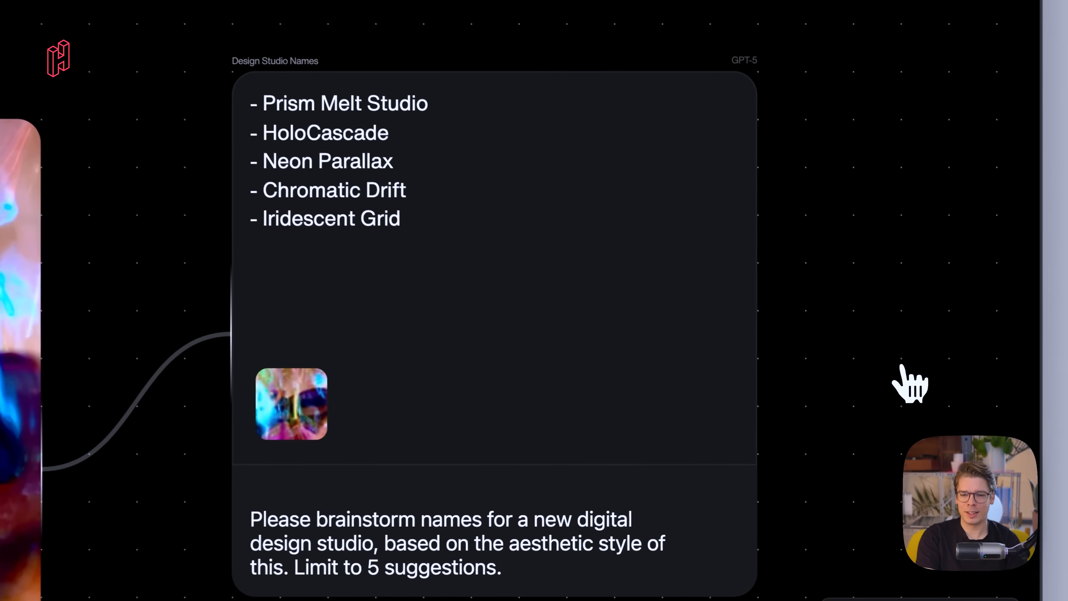
scroll(621, 302, "down", 10)
scroll(555, 278, "up", 1)
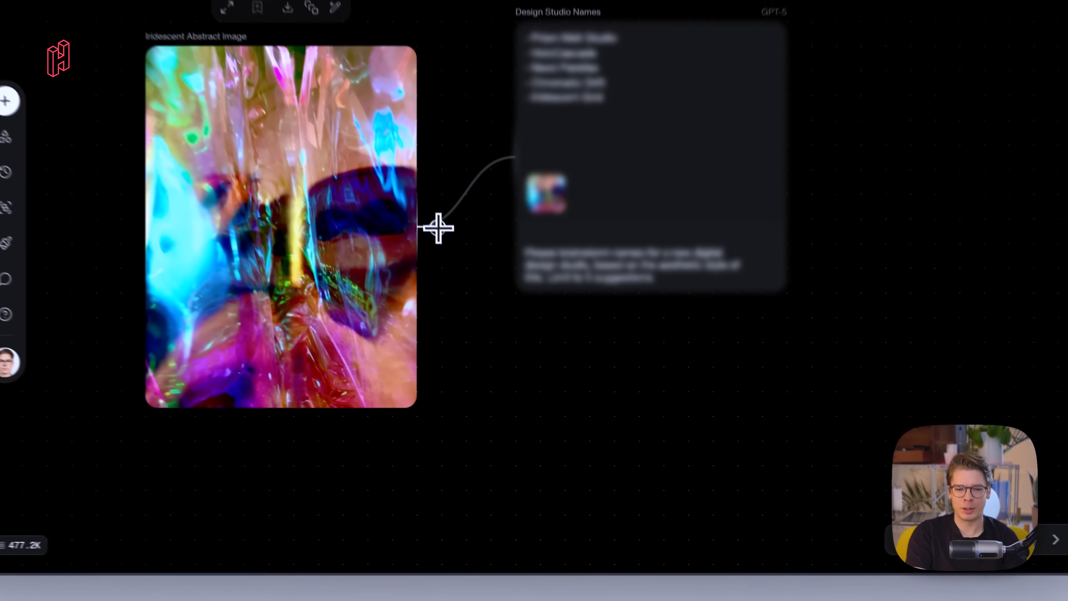
- Connect a new image block to the iridescent source image
left_click_drag(438, 229, 587, 443)
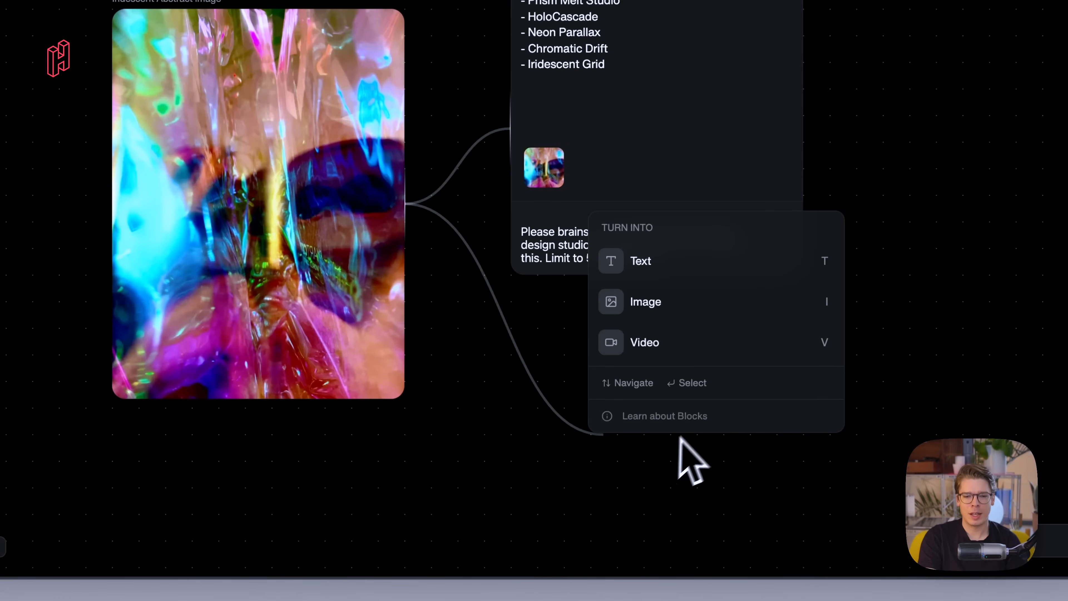
left_click(698, 305)
scroll(547, 475, "up", 3)
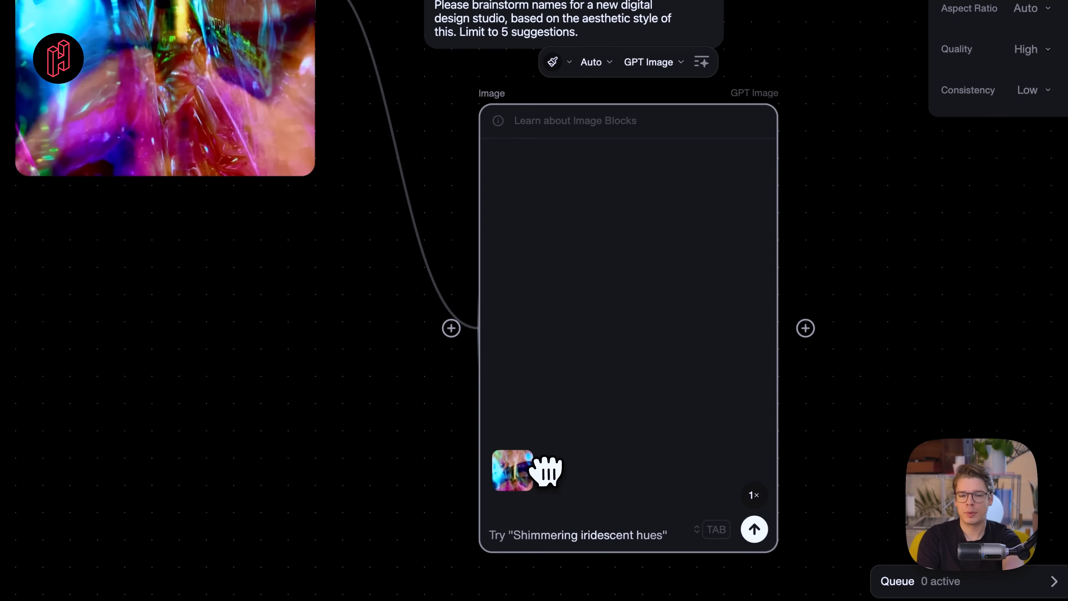
scroll(545, 476, "down", 1)
- Enter the image prompt: Create a logo for our design studio called "Chromatic Drift"
left_click(501, 519)
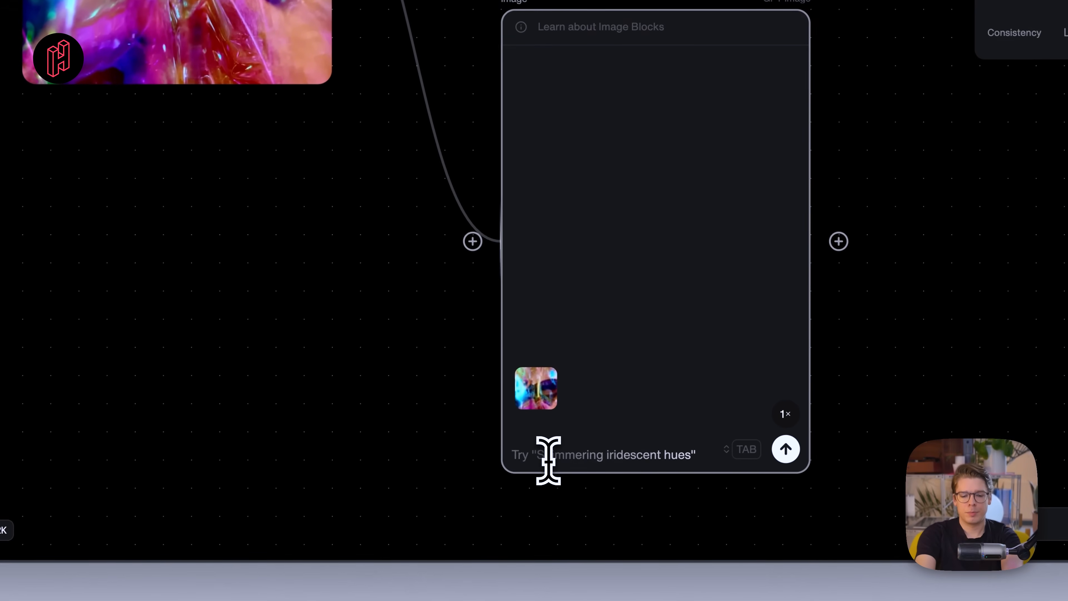
type("Create a new logo")
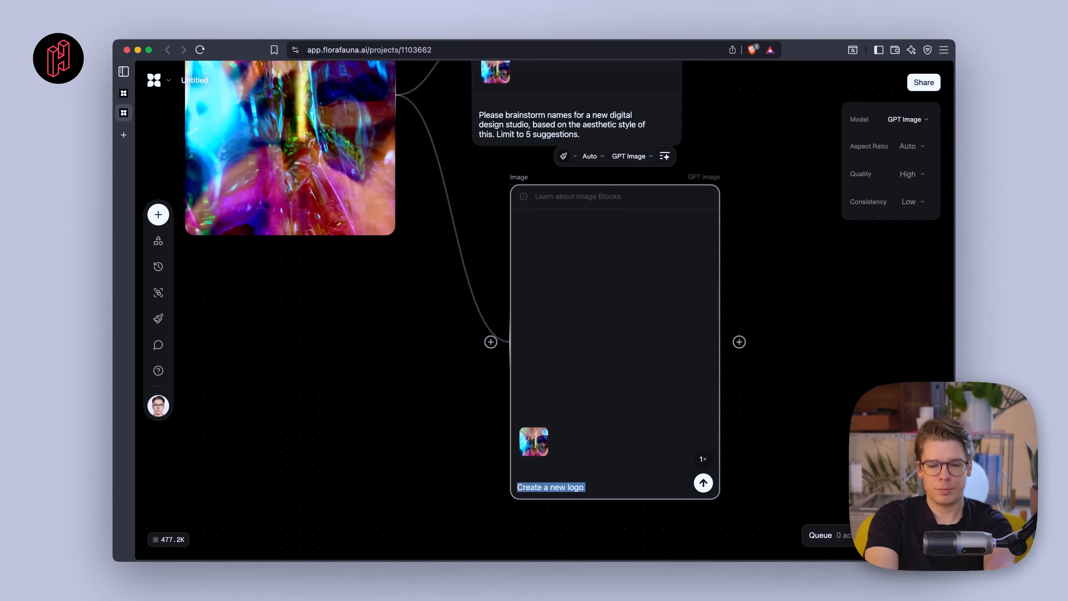
key("BackSpace")
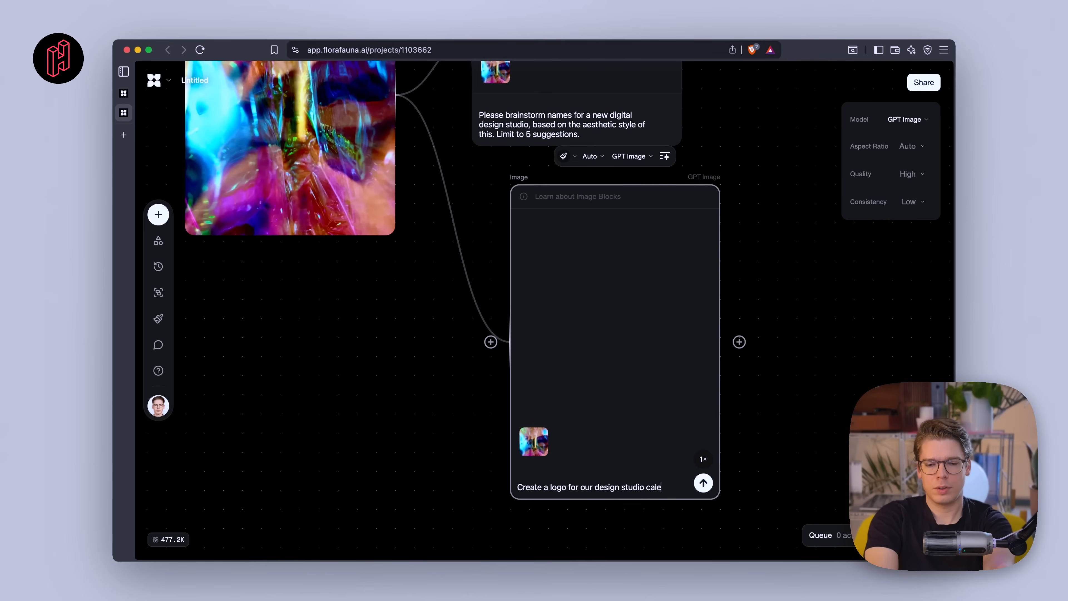
type("Chromatic Drift\".")
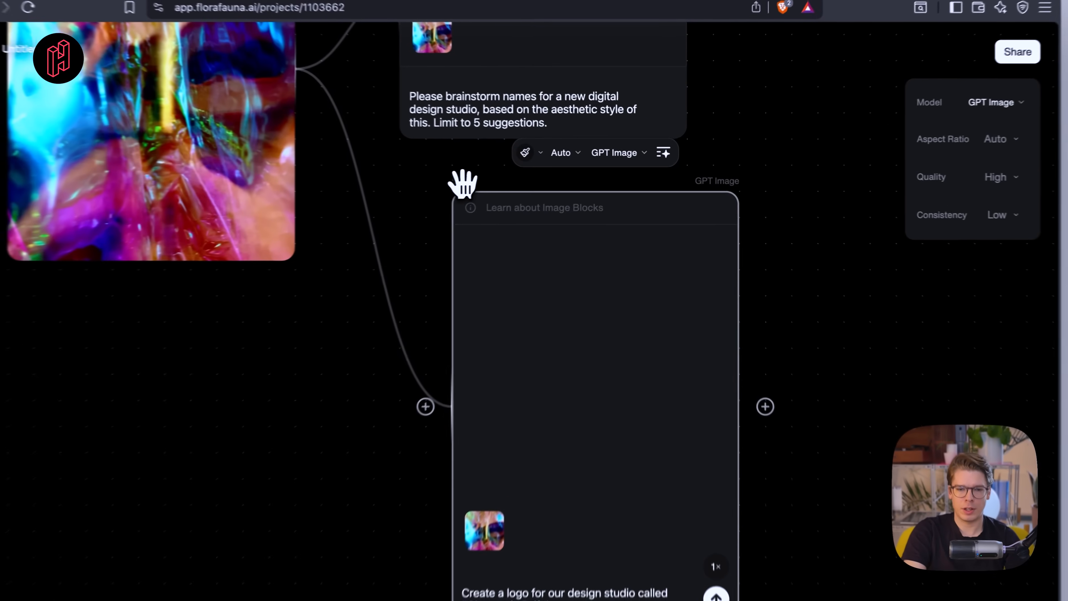
- Browse the available image generation models, keeping GPT Image selected
left_click_drag(516, 177, 517, 215)
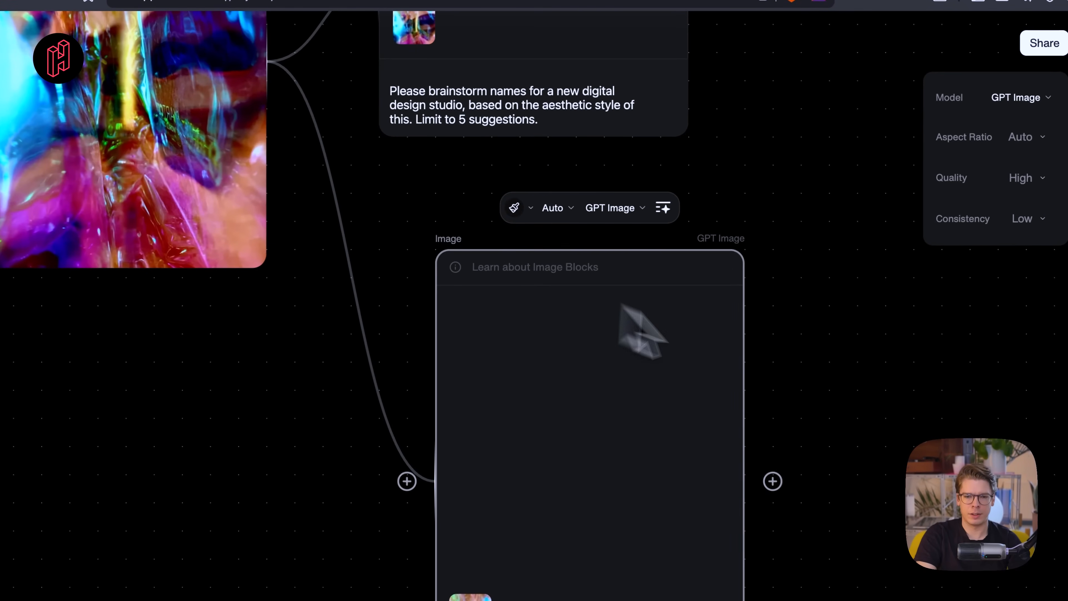
scroll(824, 377, "down", 3)
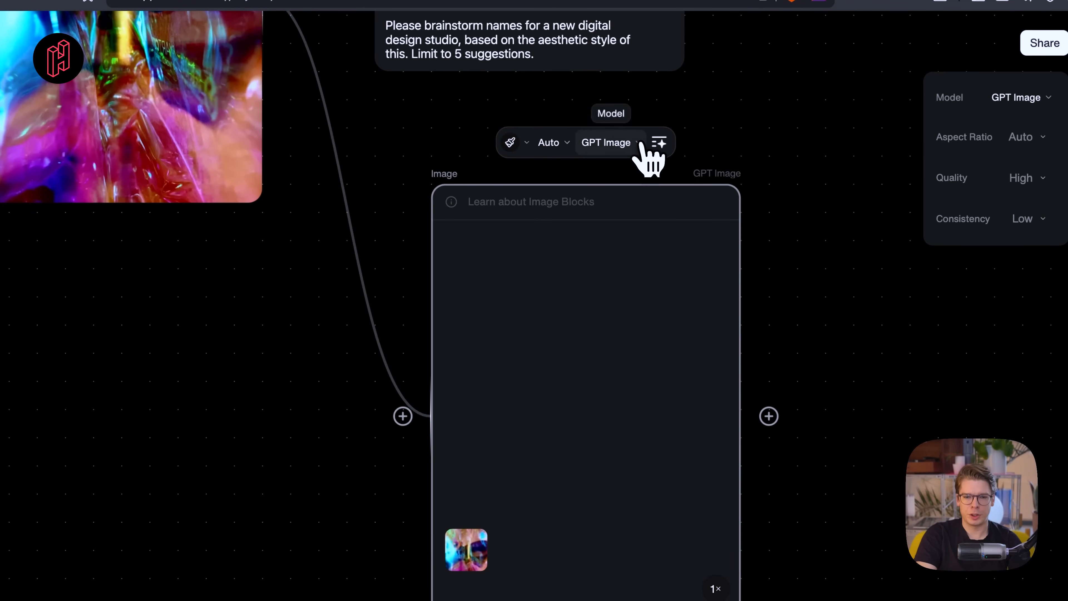
left_click(637, 142)
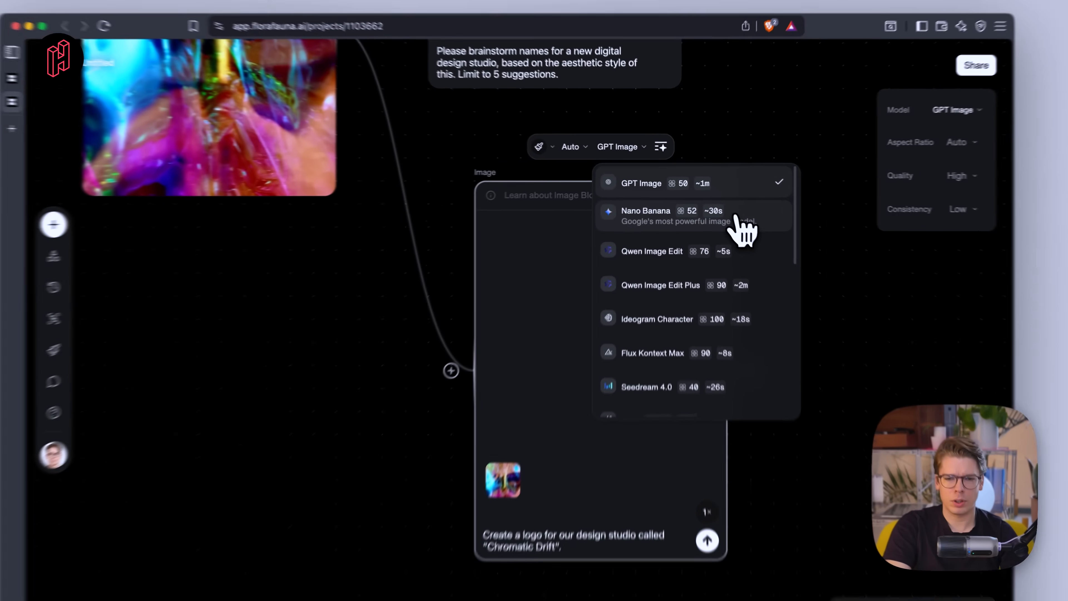
scroll(736, 235, "down", 1)
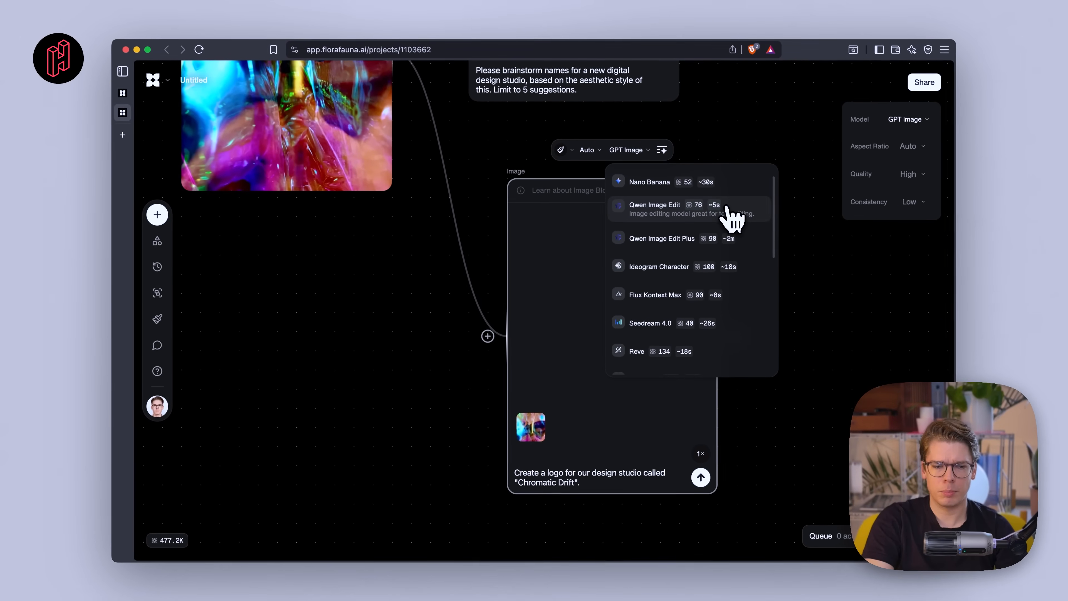
scroll(752, 375, "down", 5)
scroll(751, 374, "up", 5)
scroll(758, 377, "up", 1)
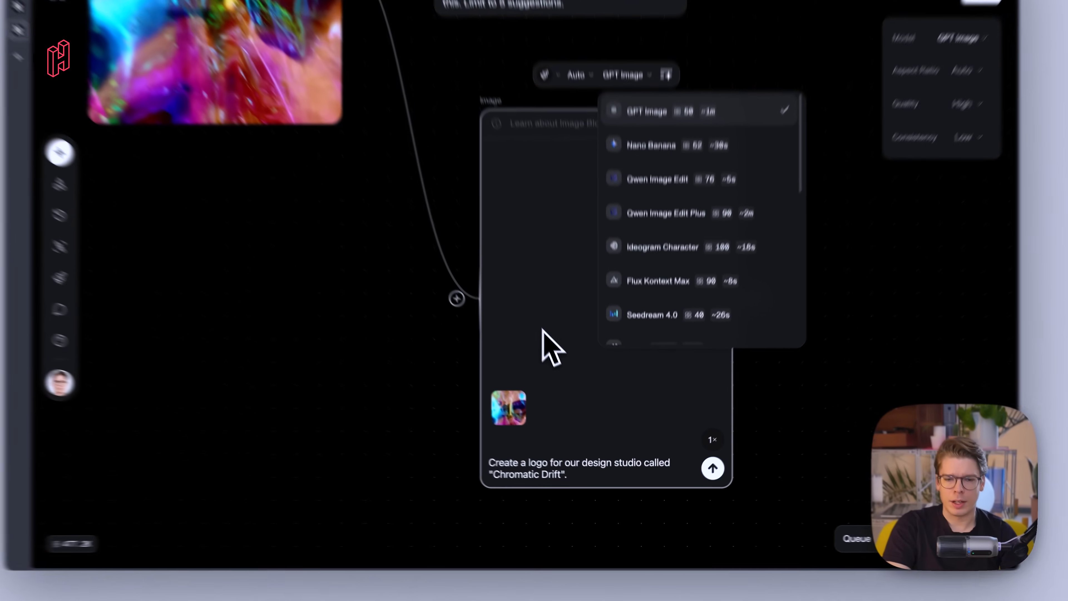
left_click(543, 329)
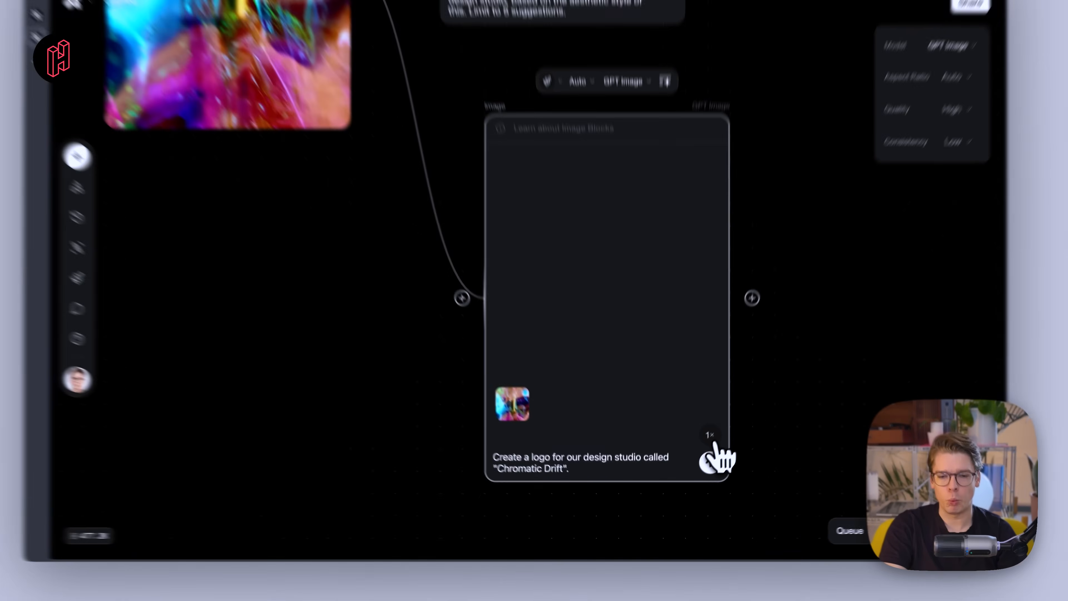
- Set the number of generations to 4 and run the logo prompt
left_click(703, 458)
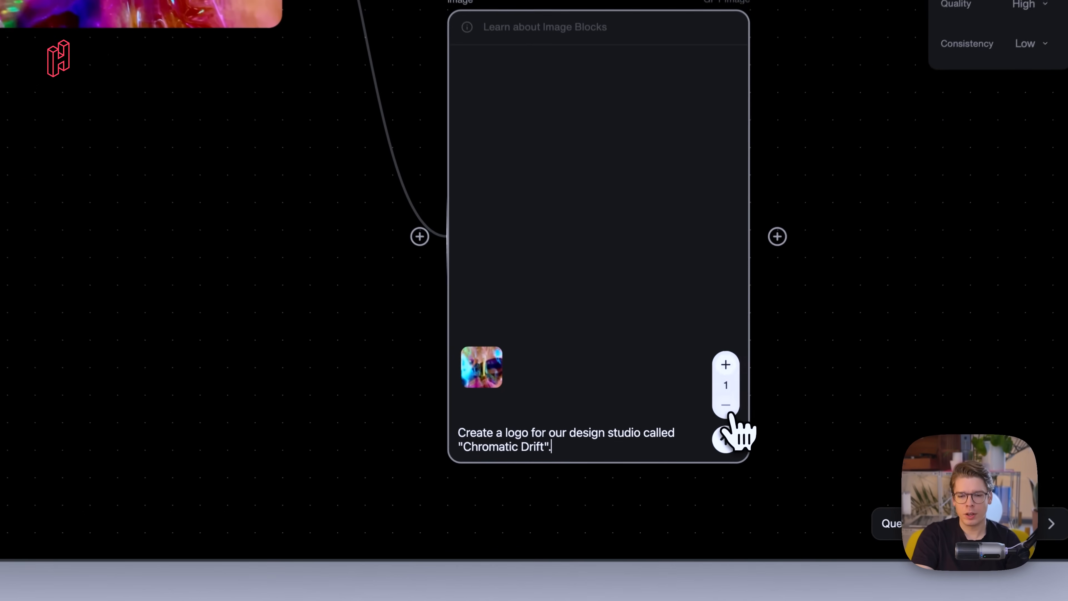
left_click(730, 357)
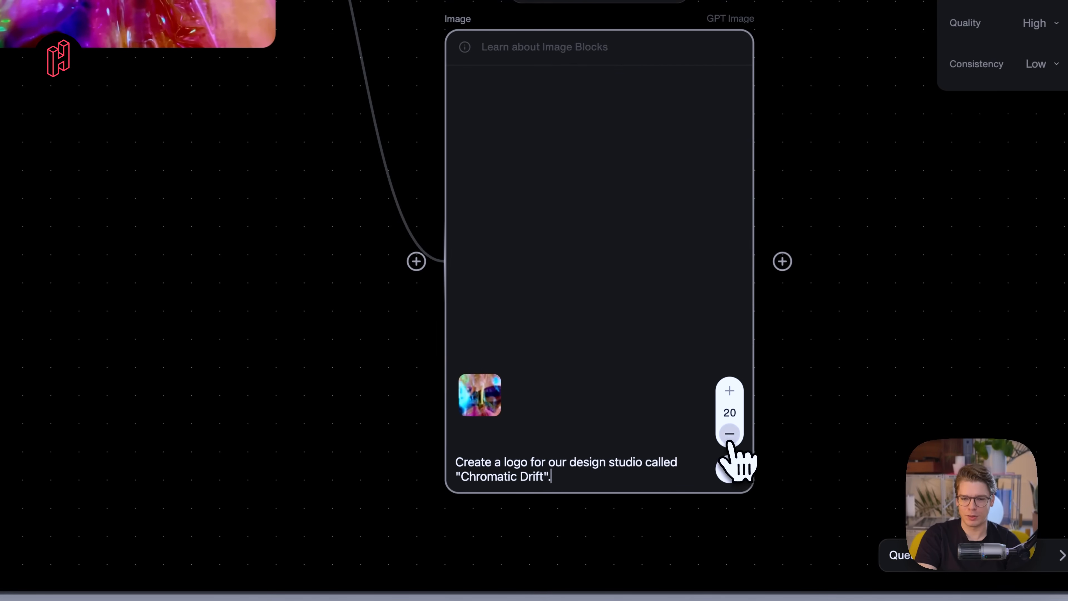
left_click(730, 437)
left_click(730, 438)
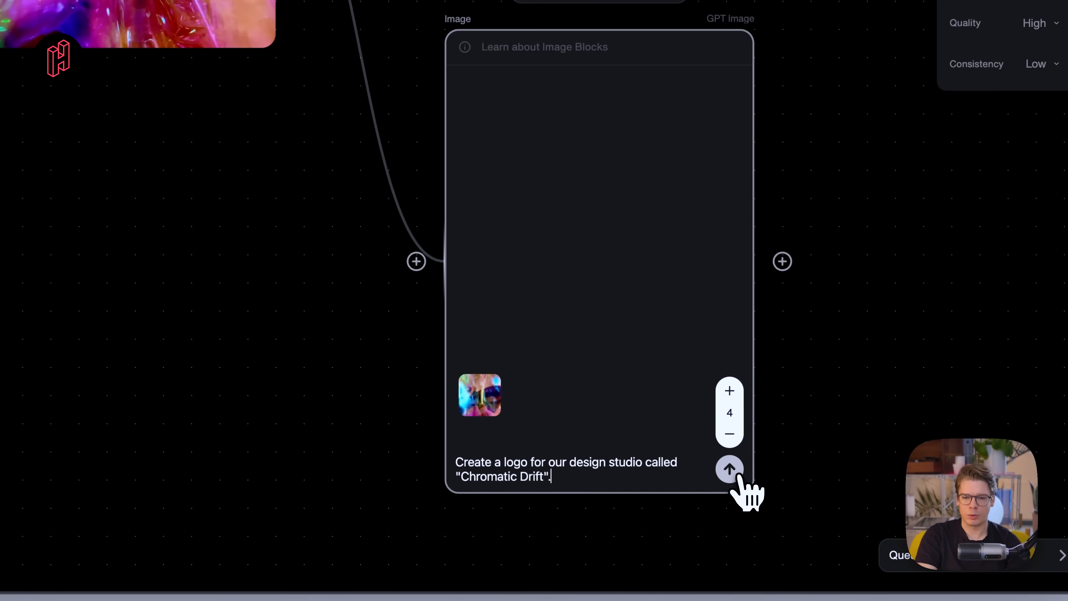
left_click(729, 470)
- Move the source image node down beside the generated logo blocks
scroll(437, 401, "down", 5)
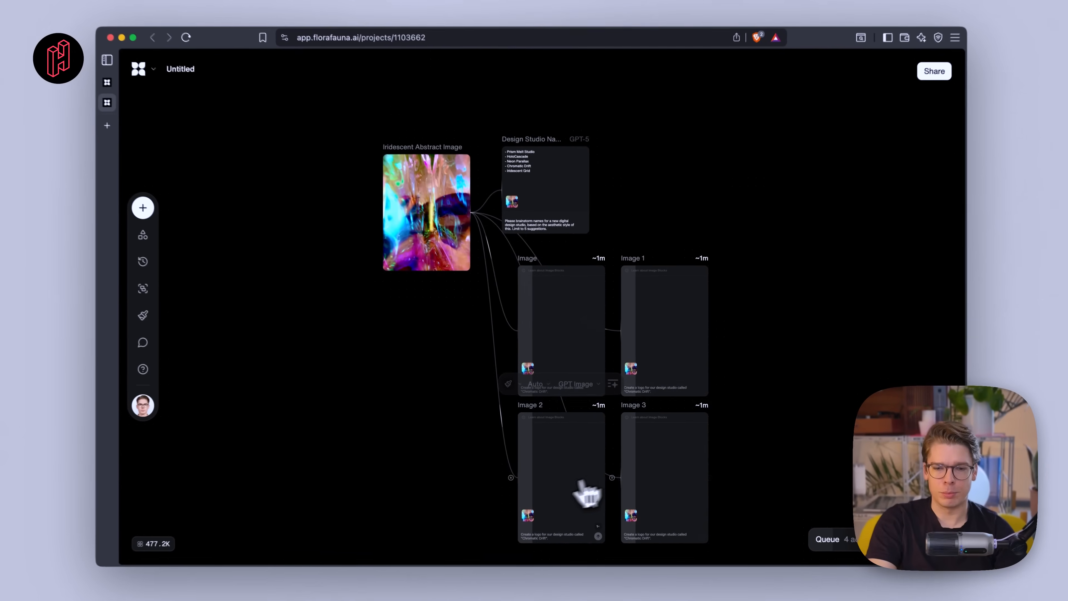
scroll(538, 526, "up", 3)
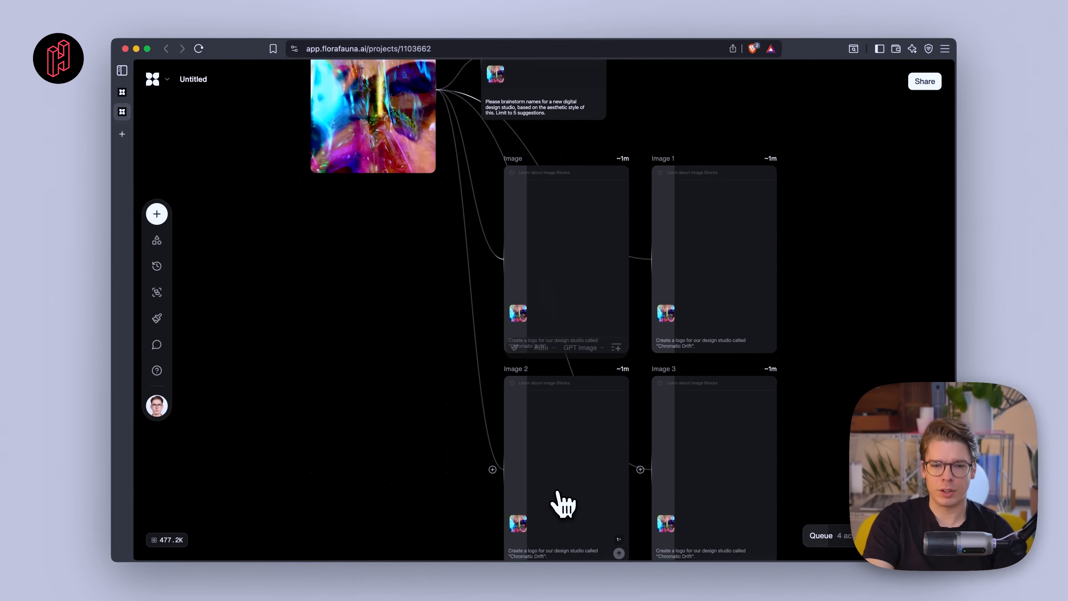
scroll(558, 492, "up", 1)
scroll(557, 492, "down", 1)
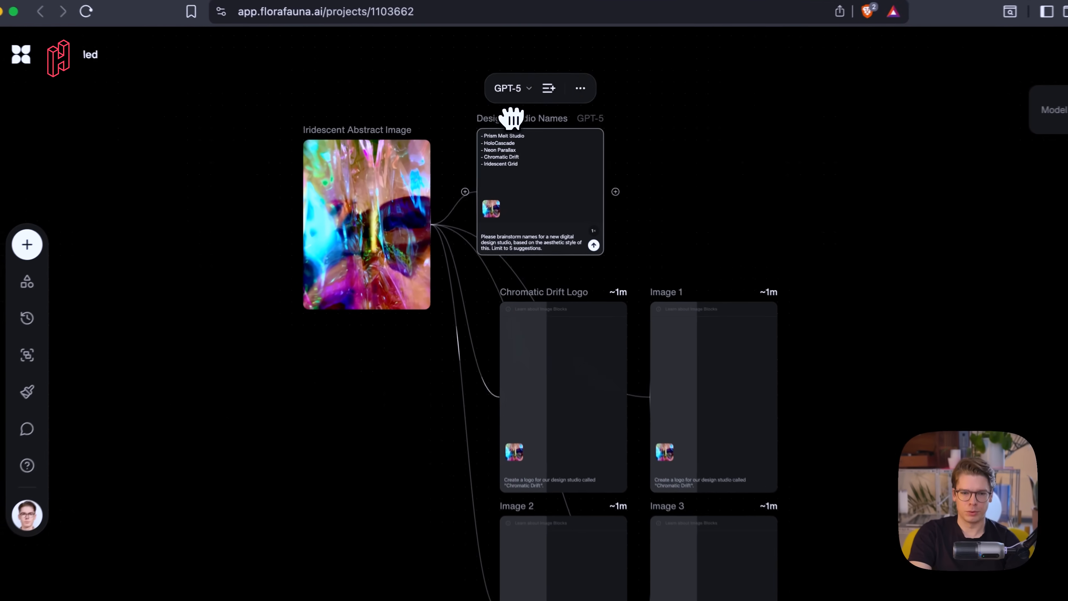
left_click_drag(512, 119, 615, 123)
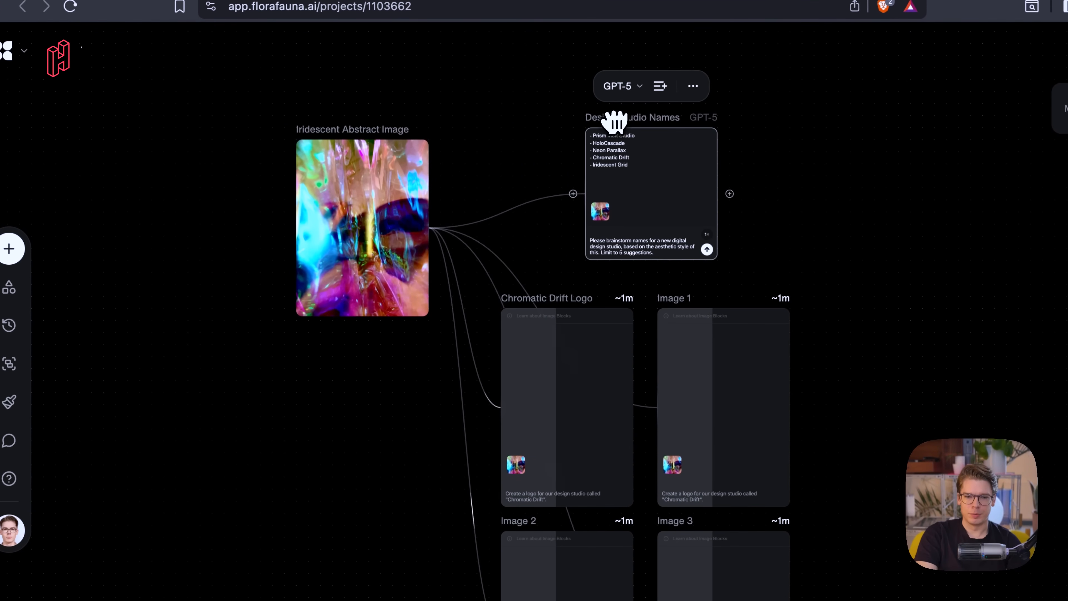
scroll(546, 243, "down", 2)
scroll(547, 243, "left", 1)
scroll(547, 243, "down", 3)
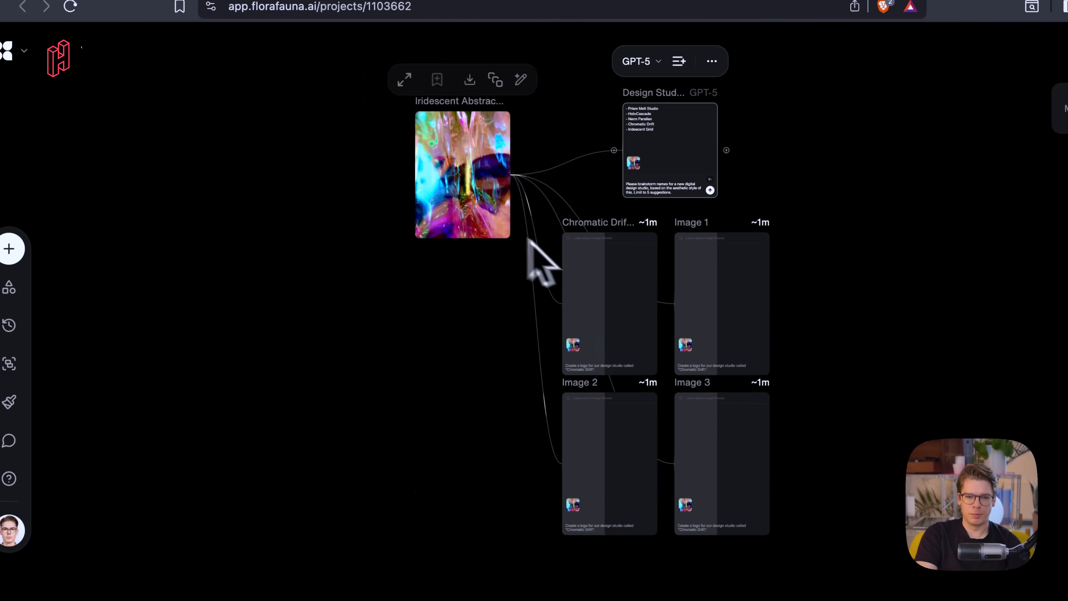
left_click_drag(433, 152, 368, 343)
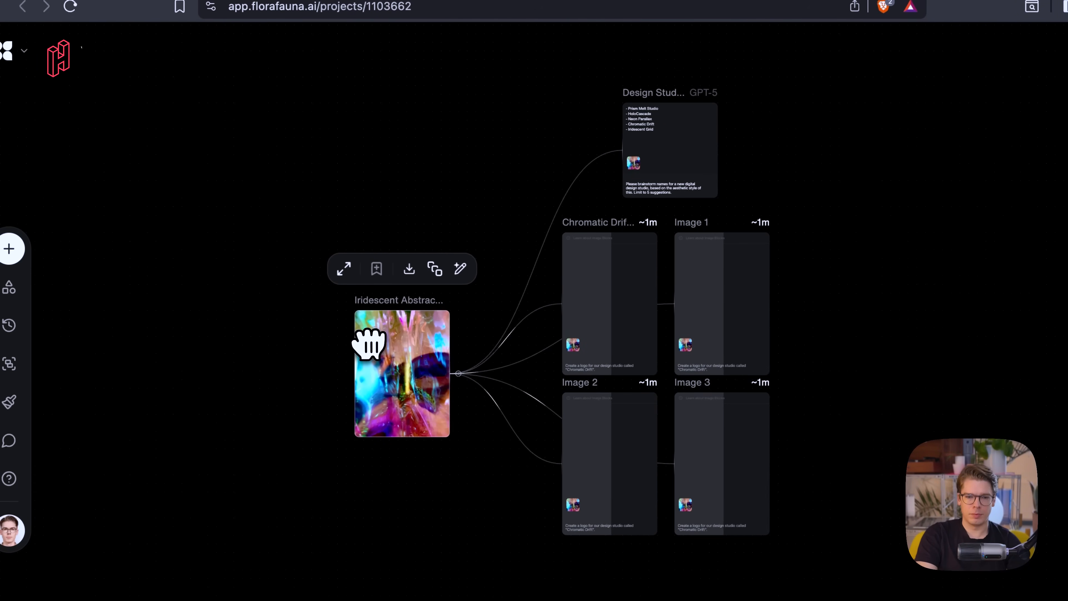
- Rename the project as Chromatic Drift
scroll(410, 398, "up", 4)
scroll(410, 398, "right", 3)
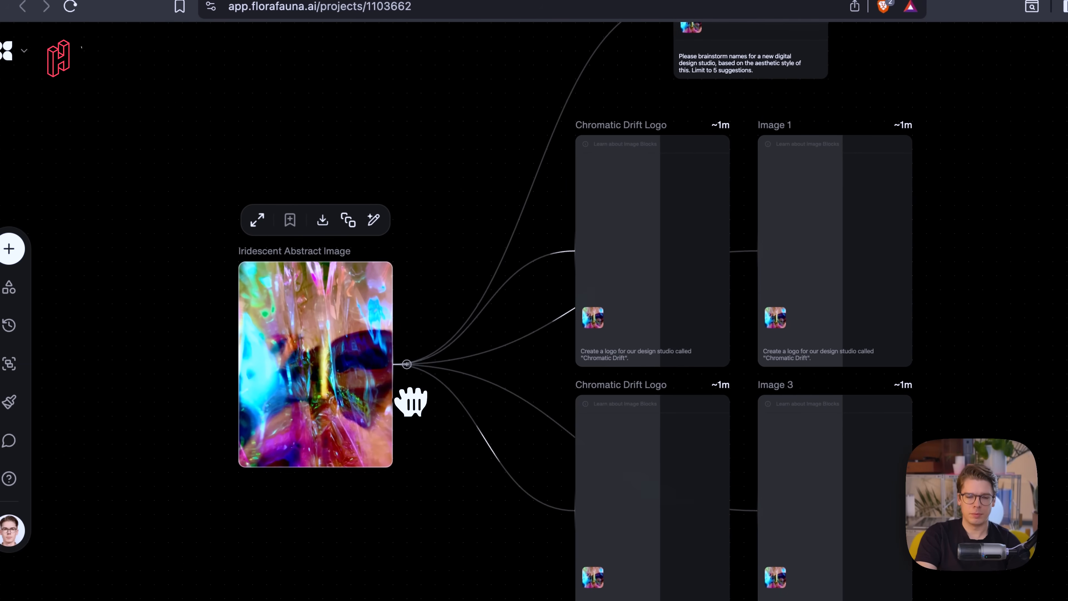
scroll(411, 400, "right", 2)
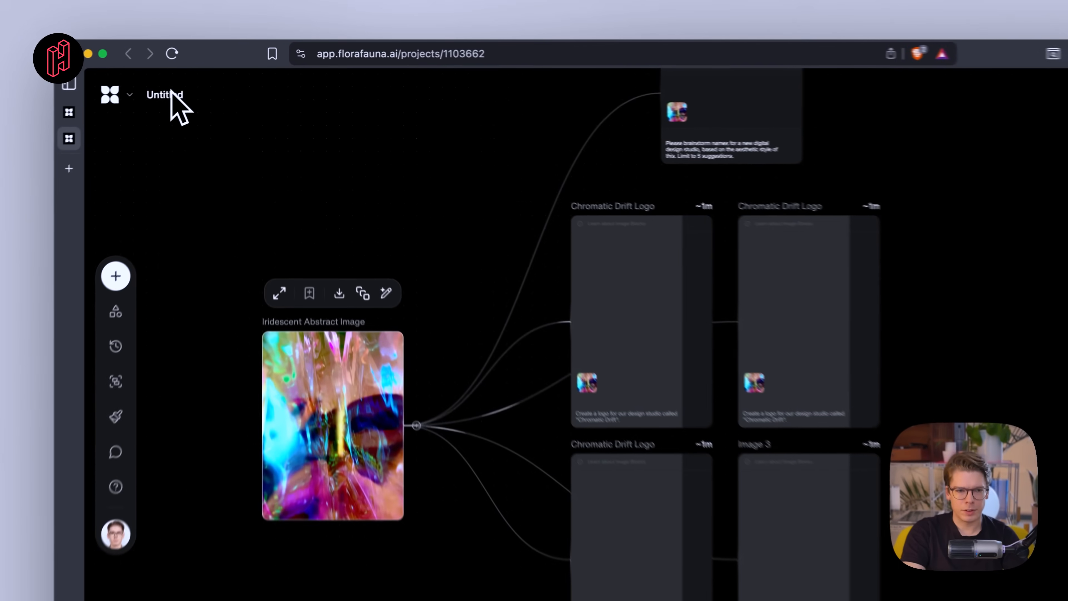
double_click(200, 81)
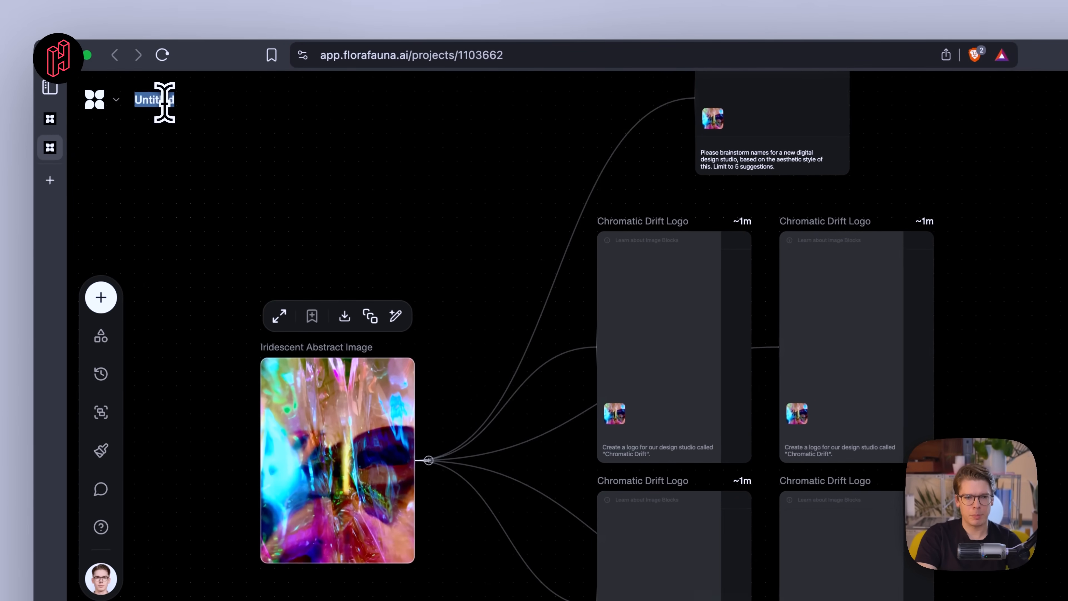
type("called \"Ch")
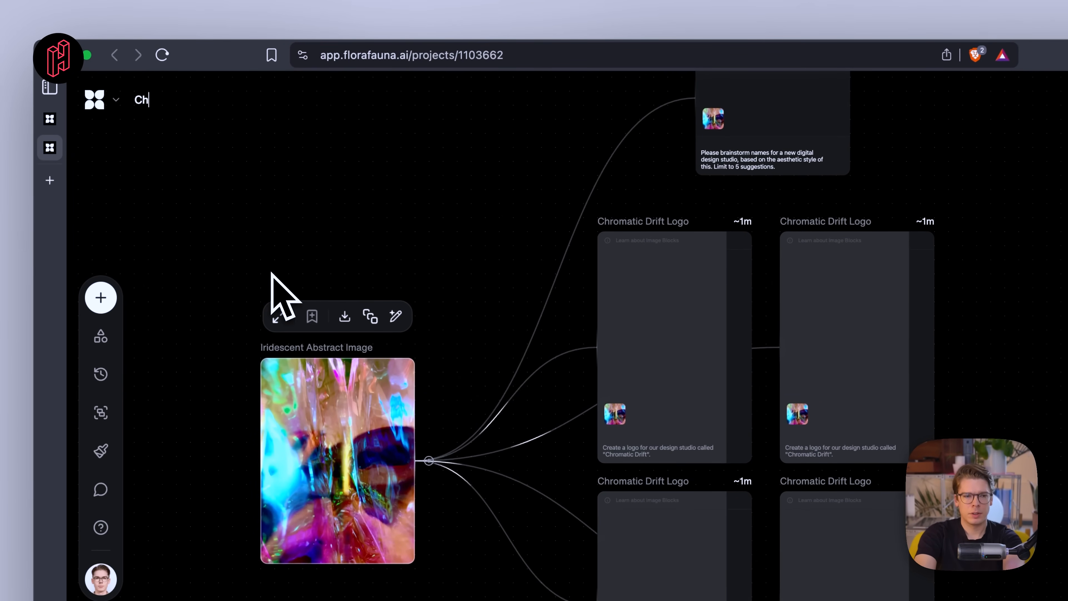
type("romatic Drift")
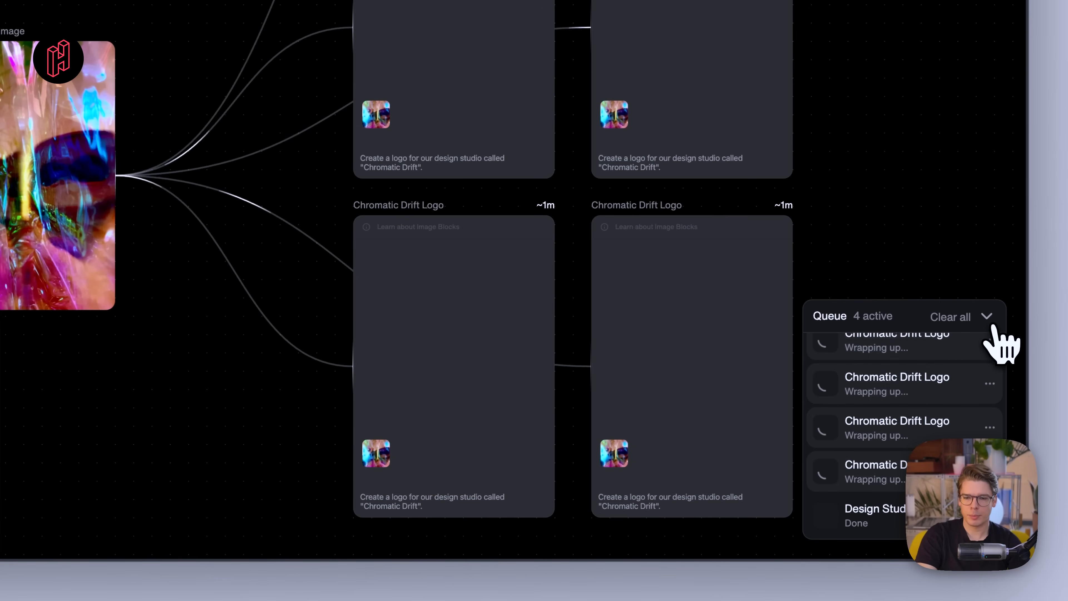
- Collapse the queue and examine the four generated Chromatic Drift logo variations across the canvas
left_click(987, 316)
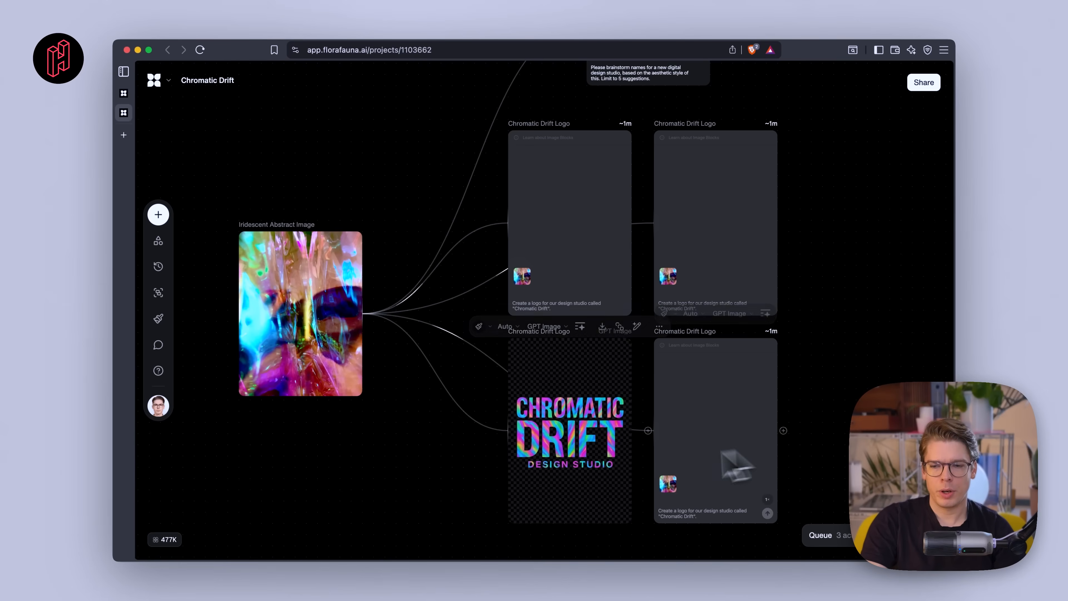
scroll(567, 446, "up", 5)
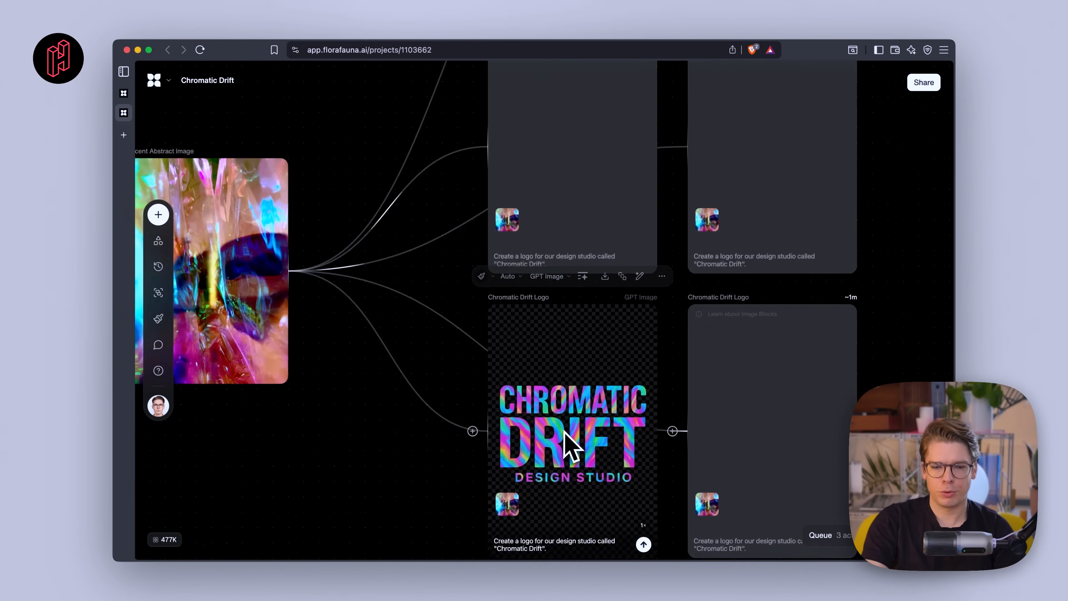
scroll(606, 461, "down", 5)
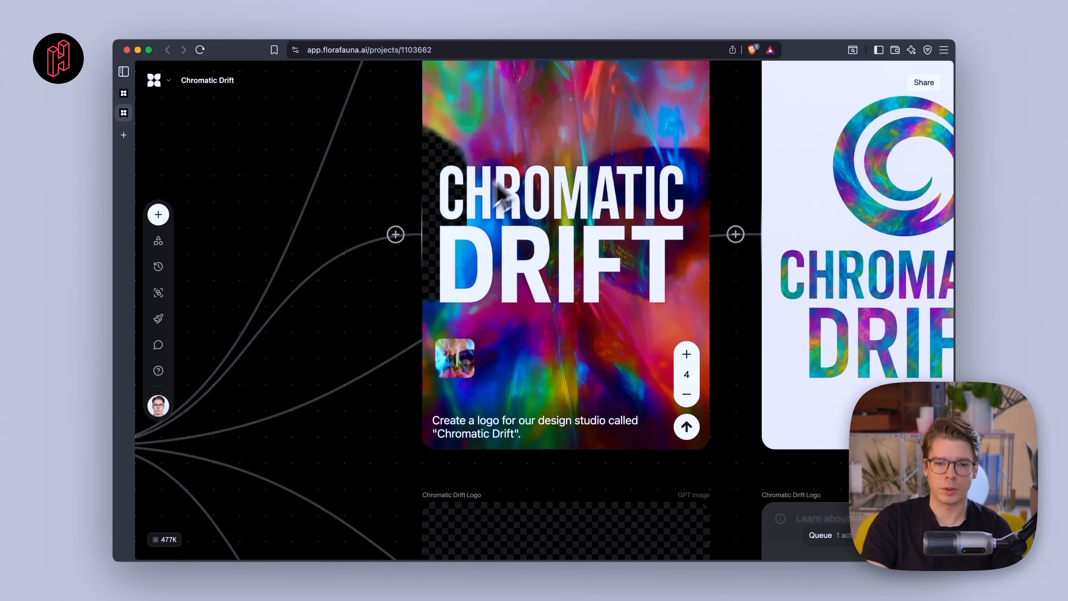
scroll(537, 162, "down", 5)
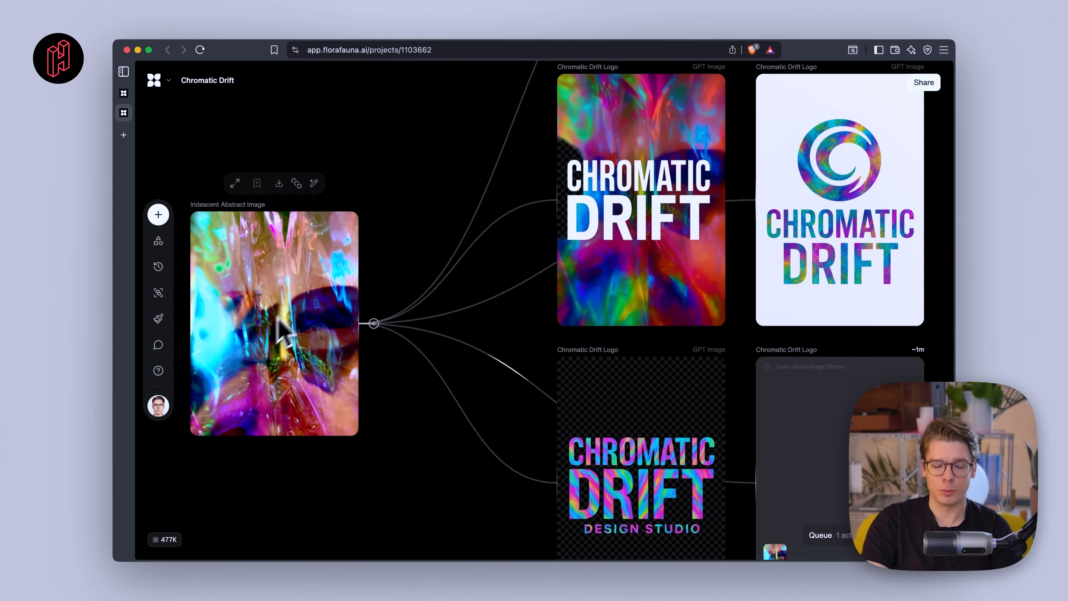
scroll(434, 301, "up", 2)
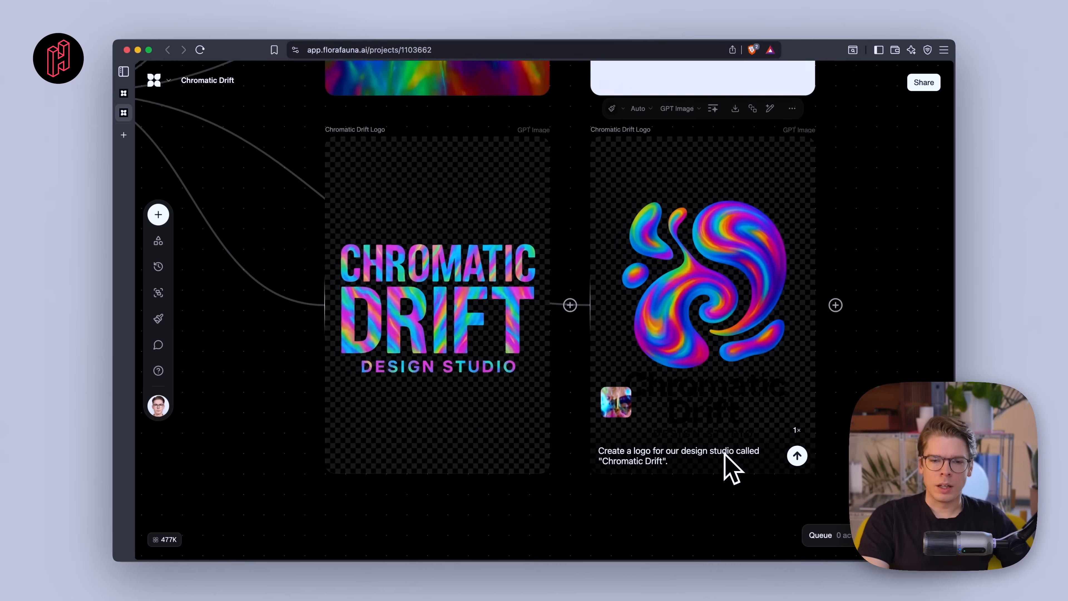
scroll(730, 465, "up", 3)
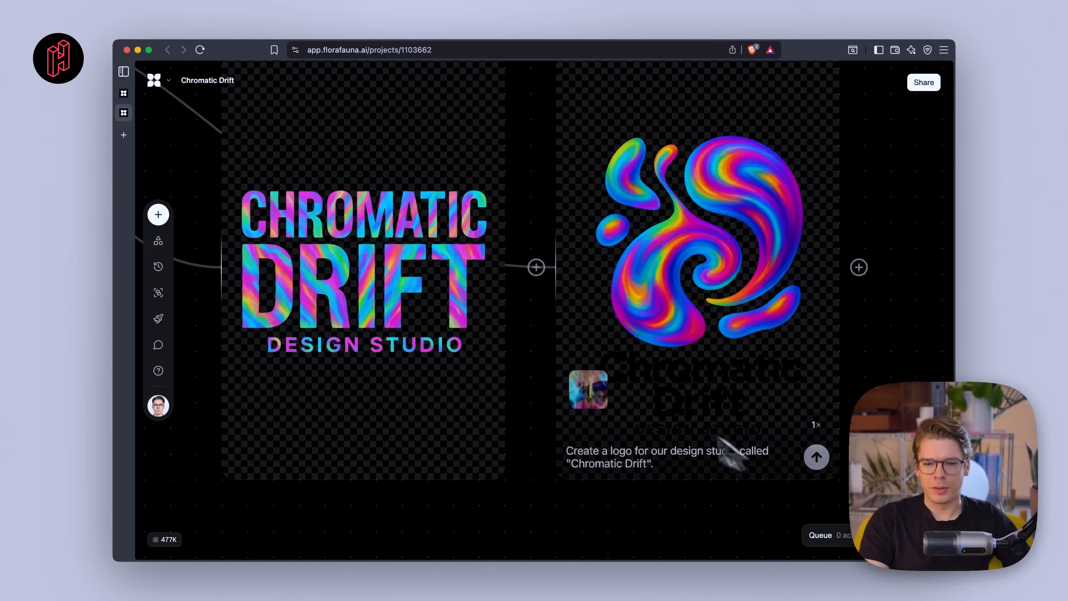
scroll(717, 419, "up", 2)
scroll(698, 419, "down", 3)
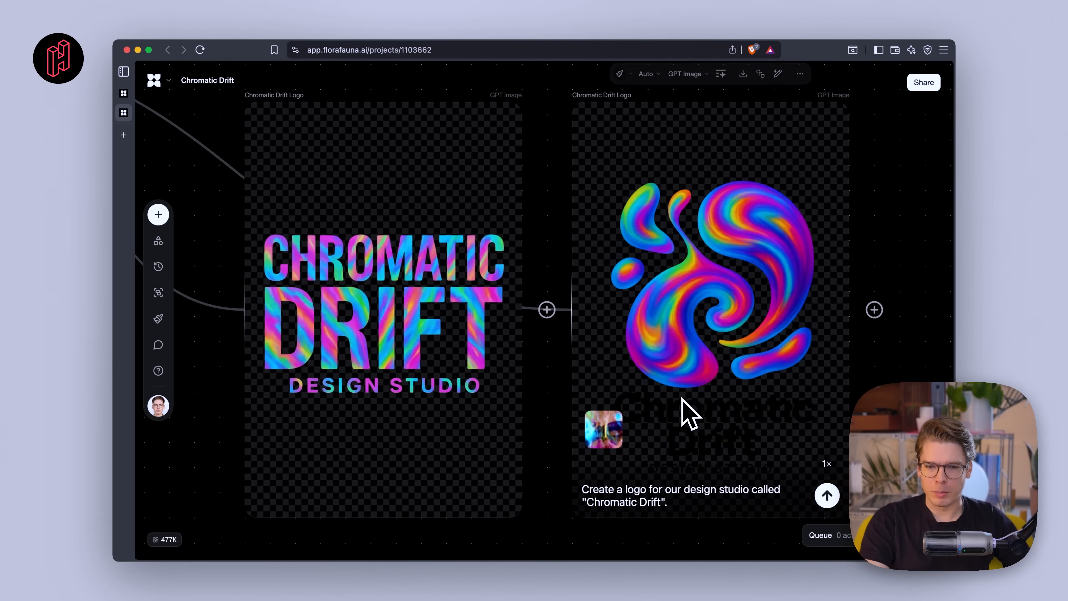
scroll(695, 342, "down", 3)
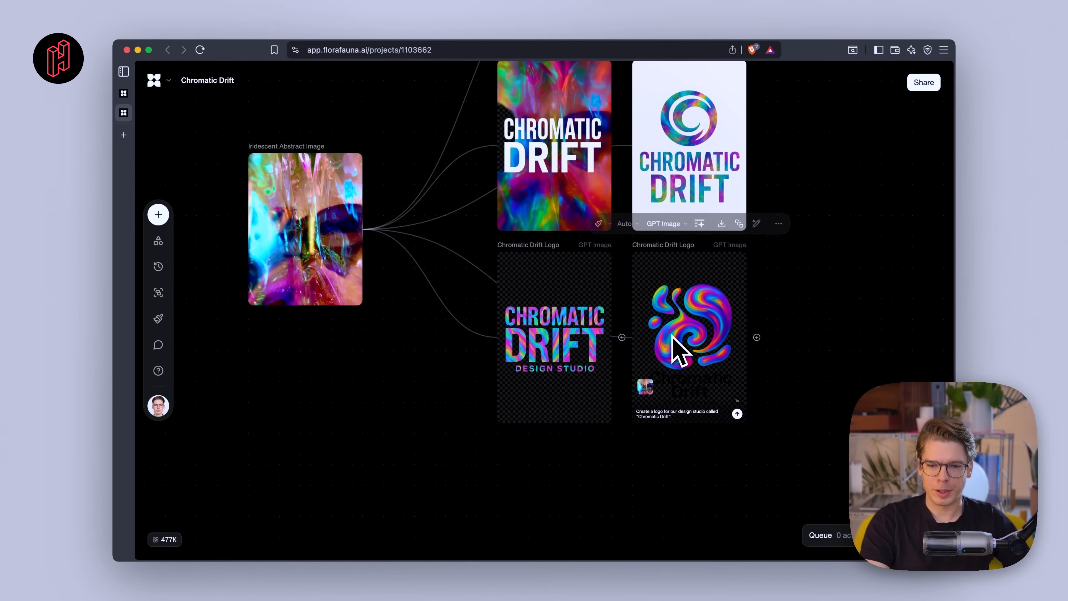
scroll(589, 398, "left", 2)
scroll(588, 400, "down", 2)
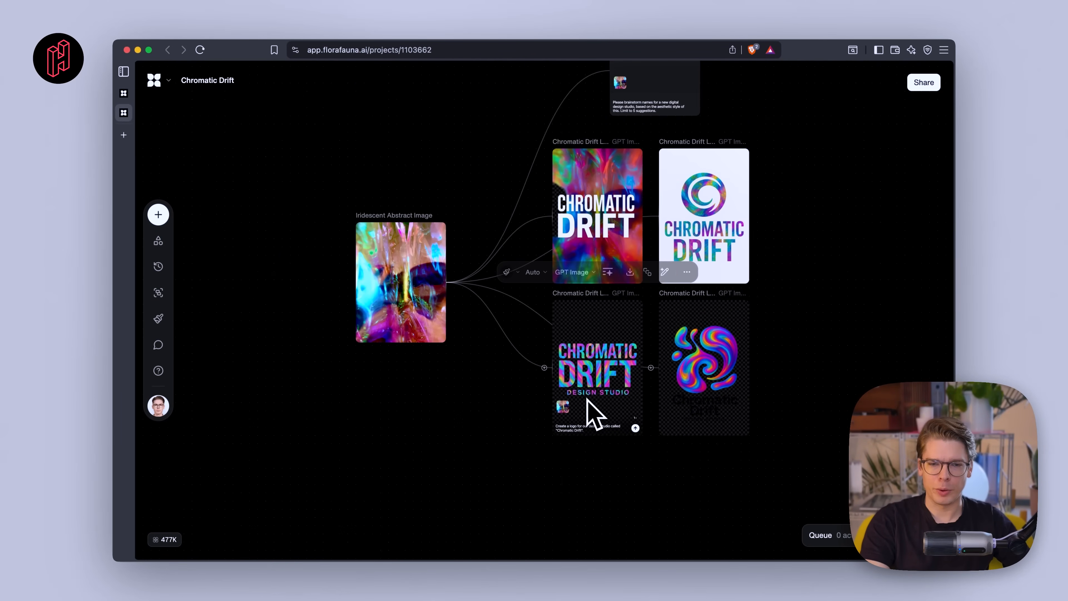
scroll(587, 400, "up", 1)
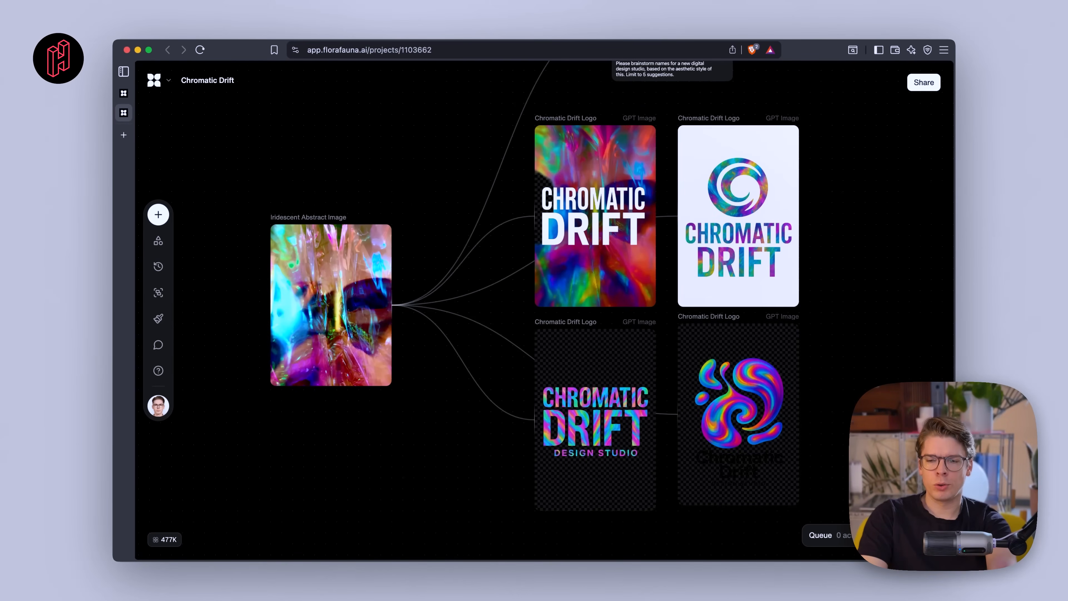
scroll(566, 207, "down", 3)
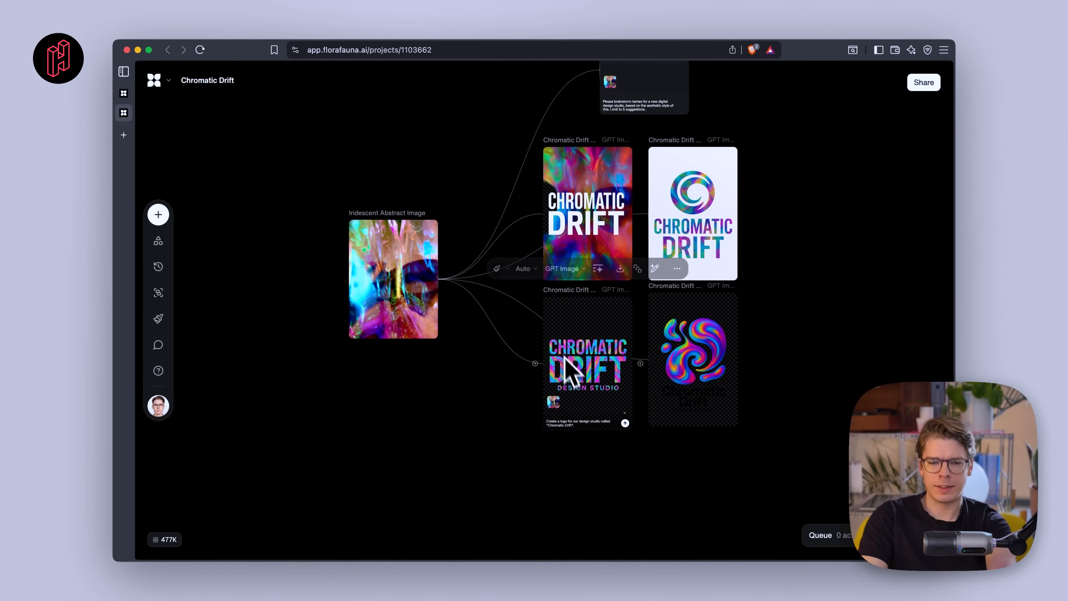
scroll(591, 415, "up", 5)
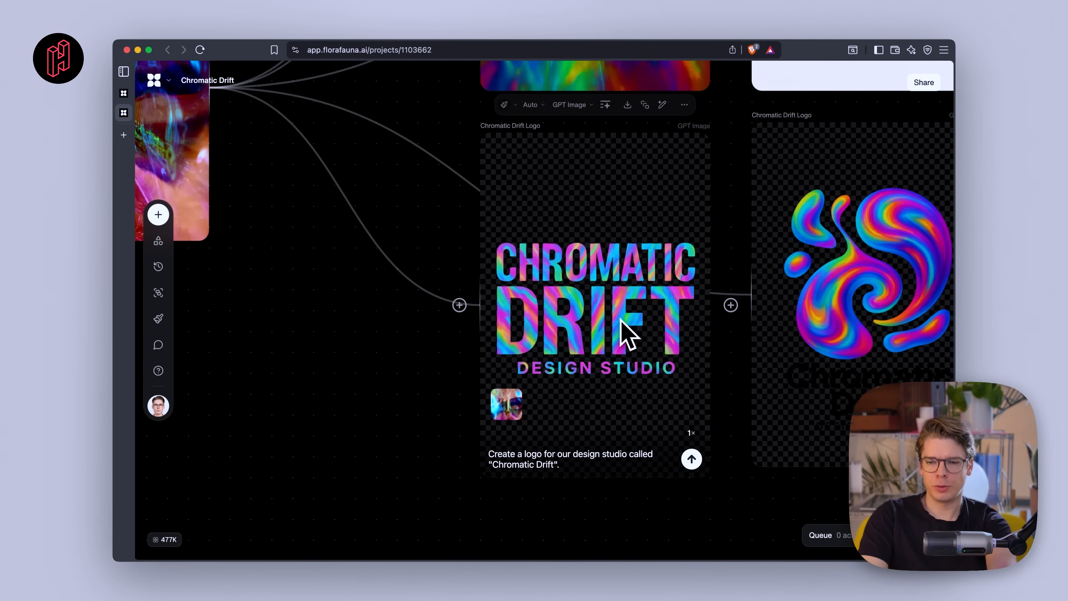
scroll(627, 334, "down", 2)
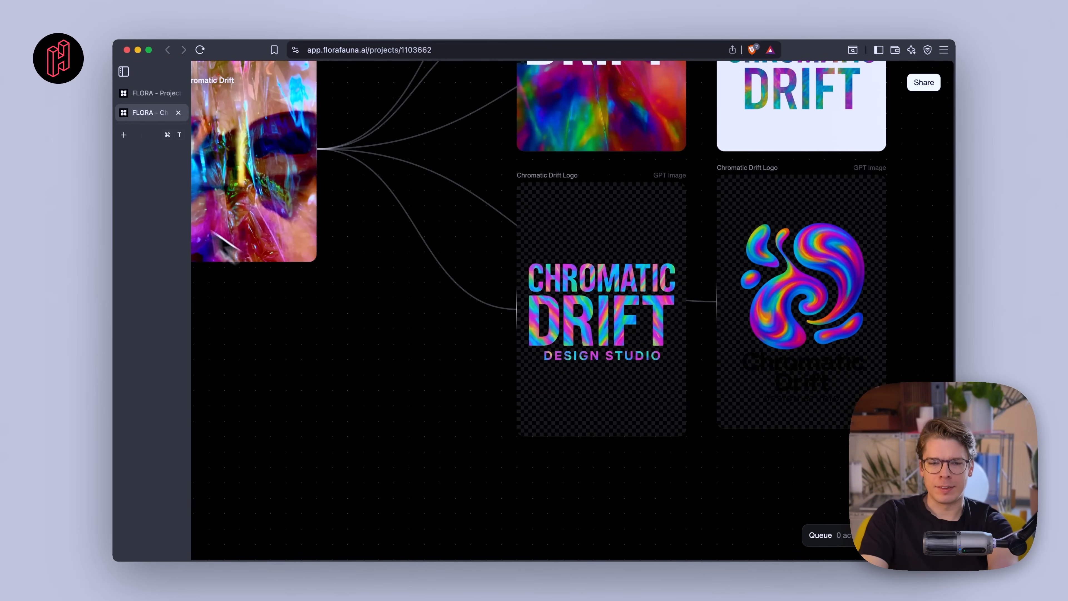
scroll(584, 334, "up", 3)
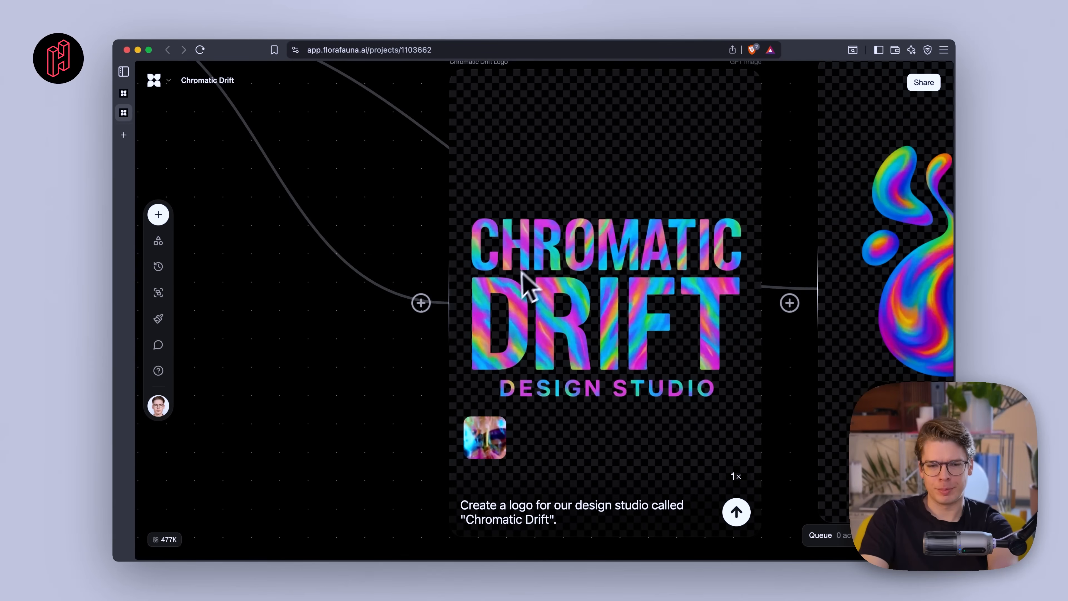
scroll(609, 410, "down", 6)
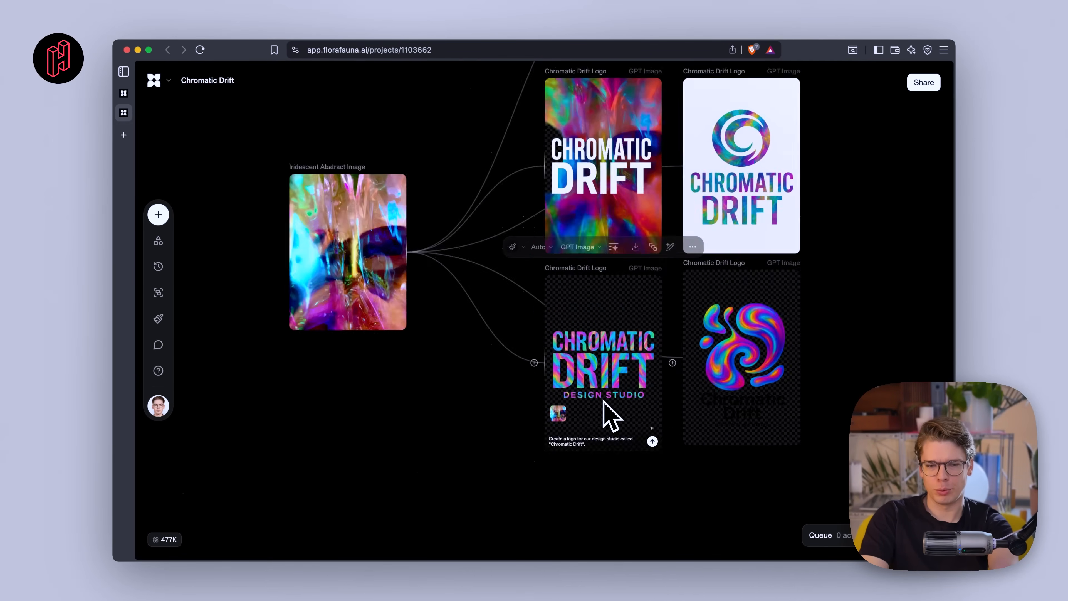
scroll(610, 416, "up", 2)
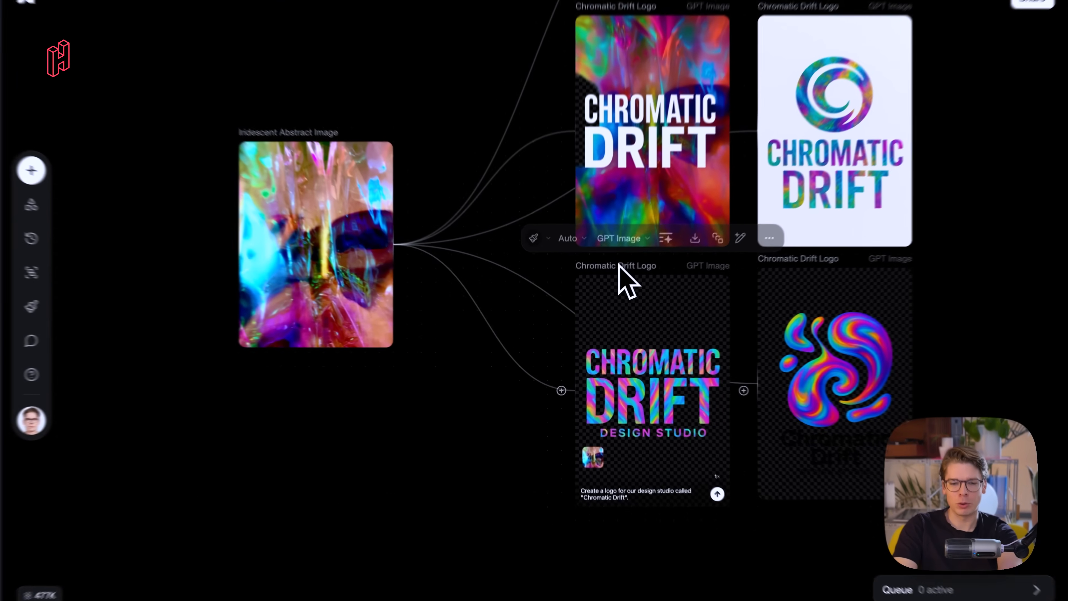
- Move the logo block with the DESIGN STUDIO tagline down, away from the other logo variations
mouse_move(608, 287)
left_mouse_down()
mouse_move(604, 314)
mouse_move(617, 273)
left_mouse_up()
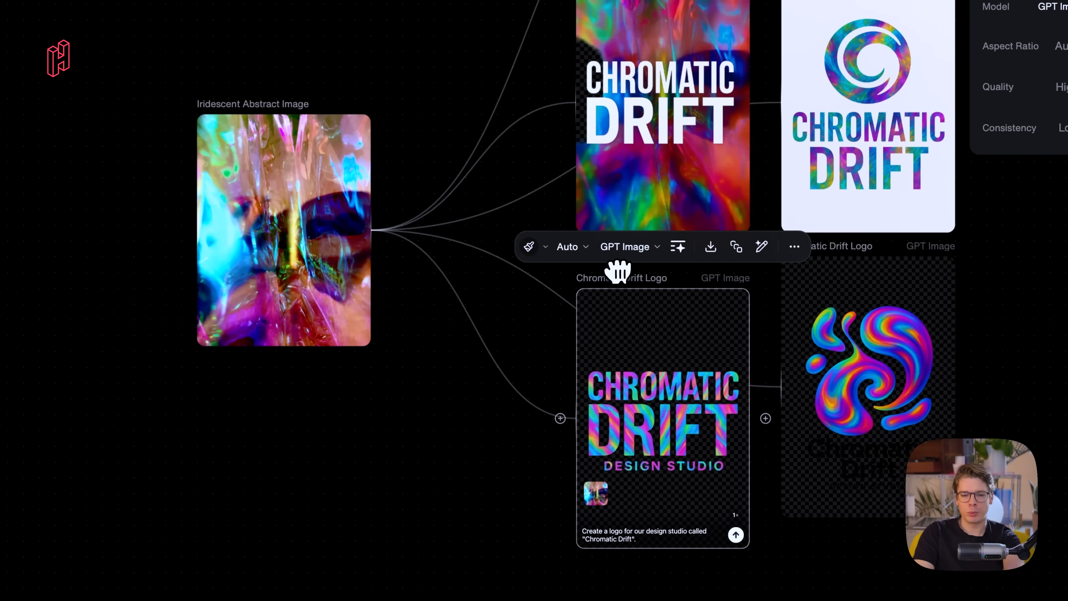
scroll(617, 273, "down", 5)
scroll(619, 273, "down", 1)
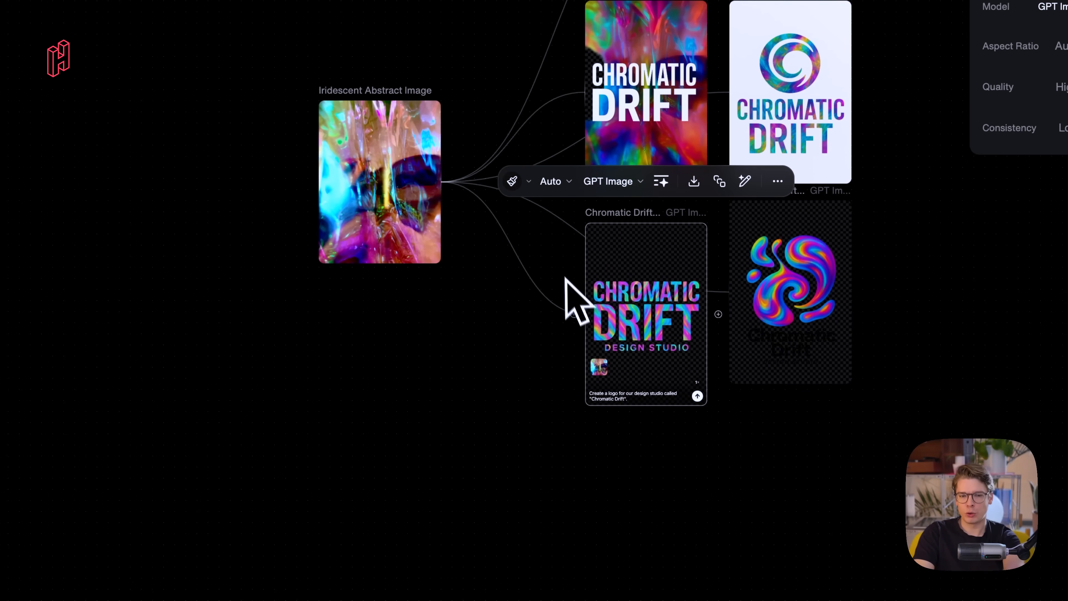
left_click_drag(622, 206, 618, 454)
- Draw a connection from the DESIGN STUDIO logo's output and turn it into a new Image block
scroll(620, 461, "down", 8)
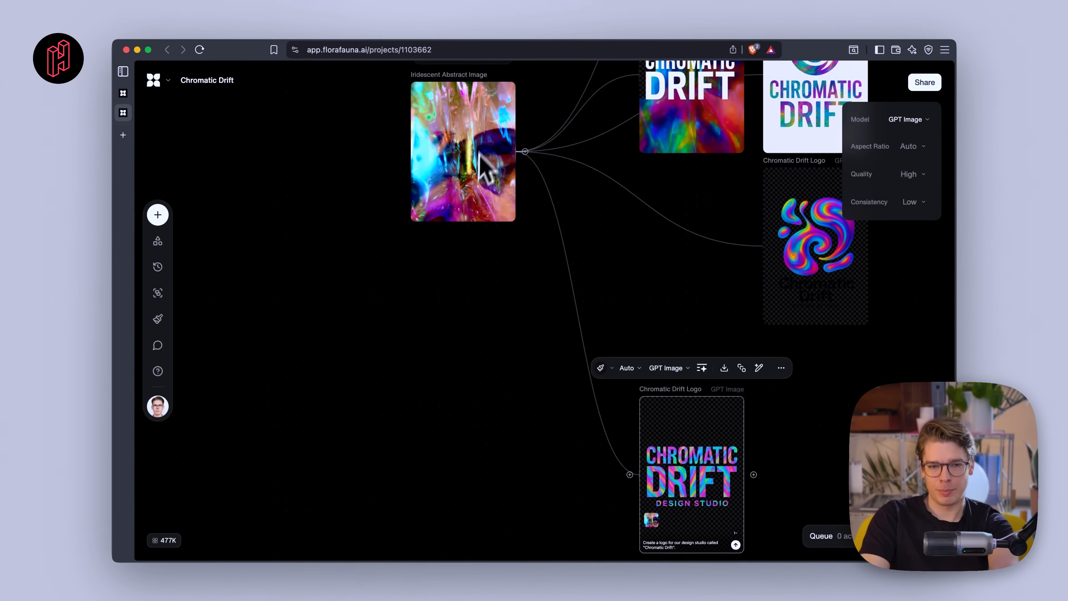
scroll(489, 286, "down", 3)
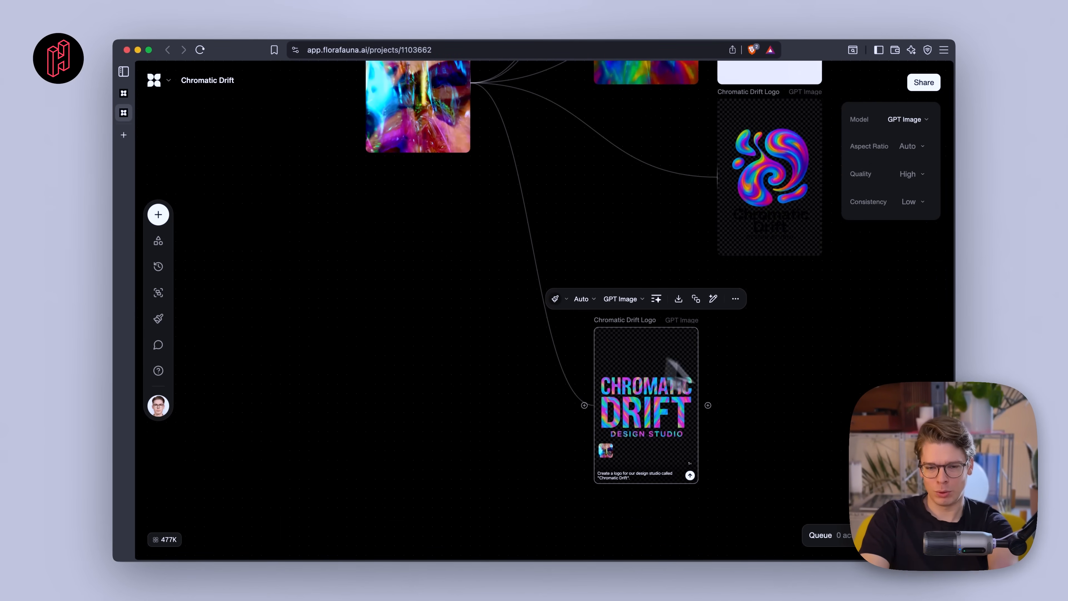
scroll(663, 421, "right", 2)
scroll(664, 421, "up", 5)
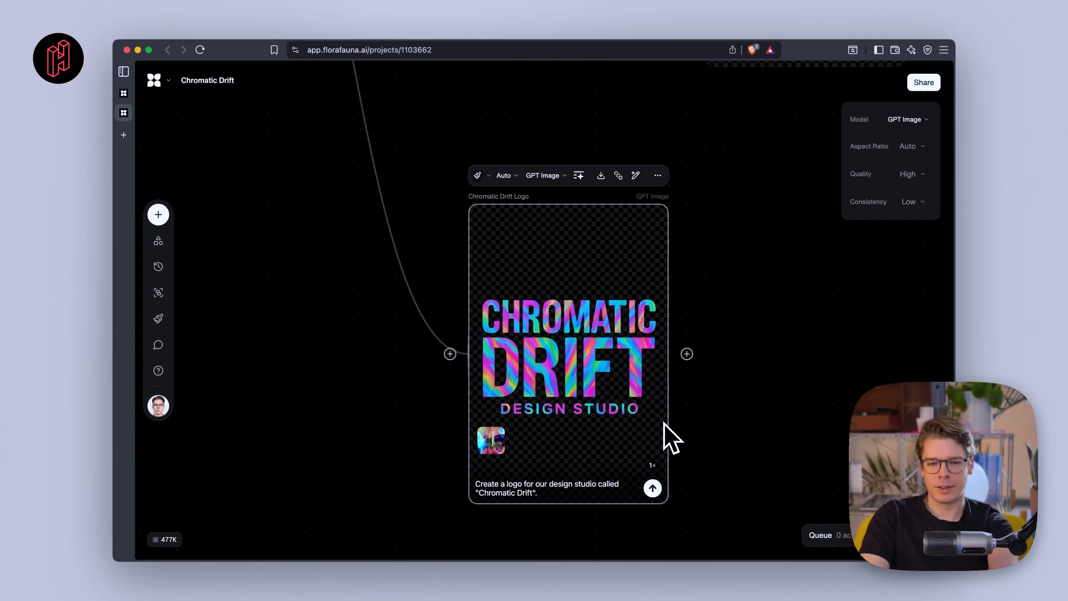
scroll(574, 248, "right", 6)
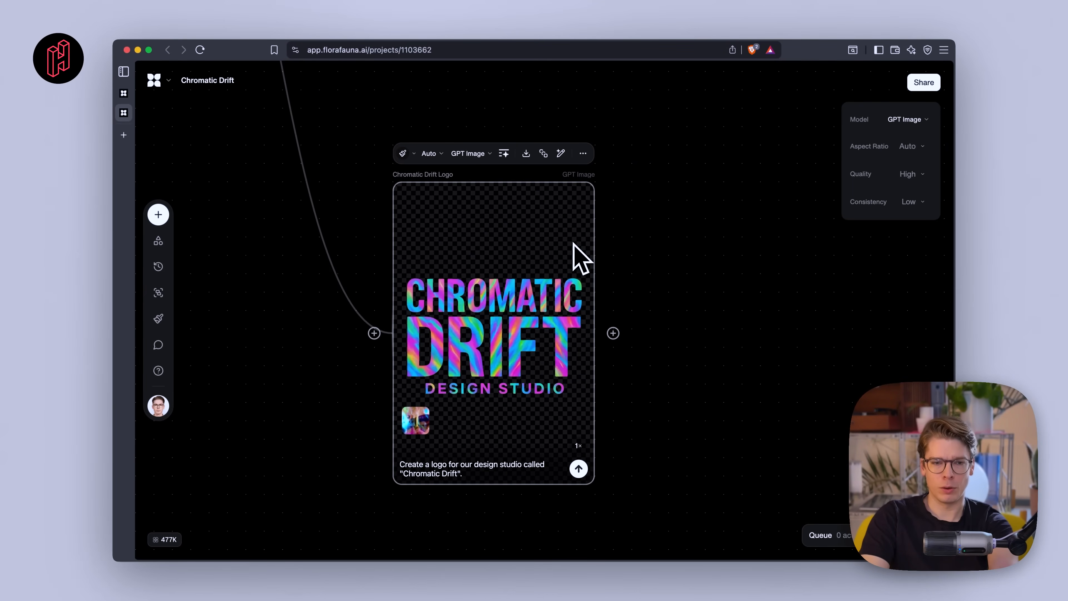
scroll(574, 244, "right", 1)
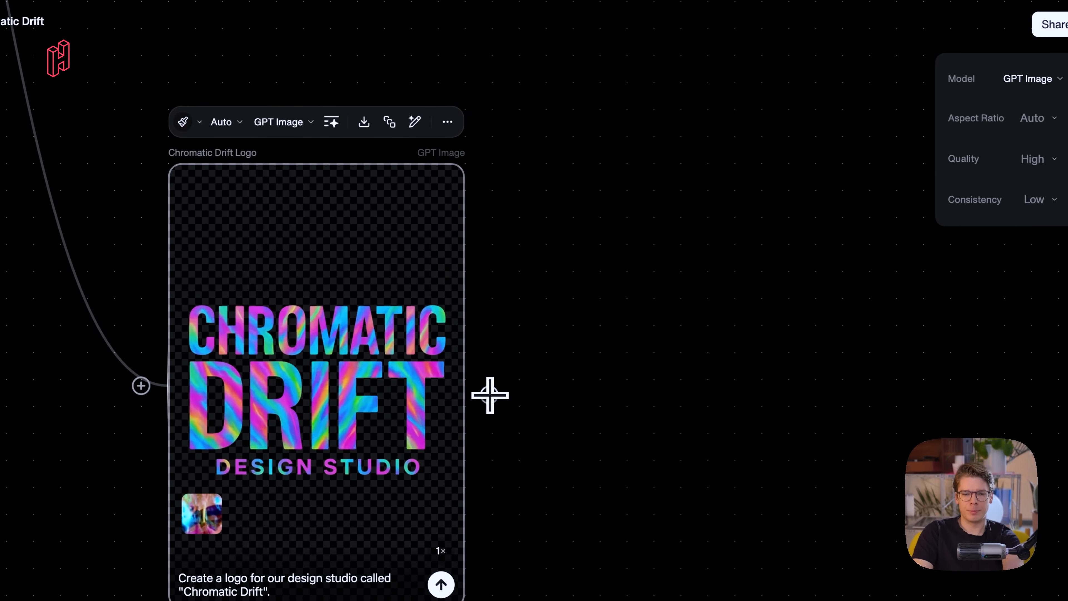
left_click_drag(490, 395, 586, 303)
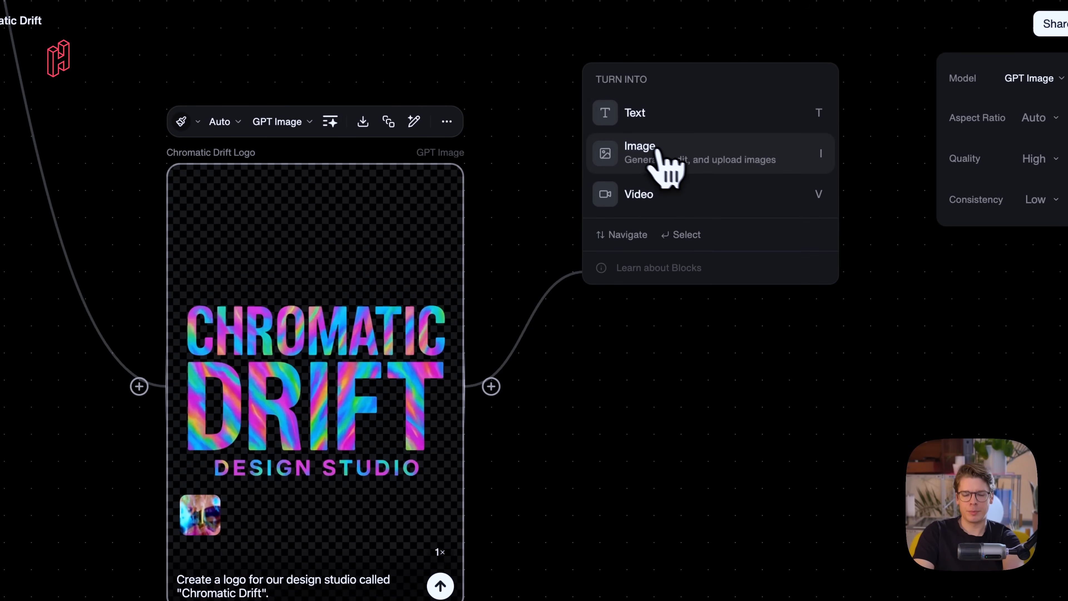
left_click(685, 166)
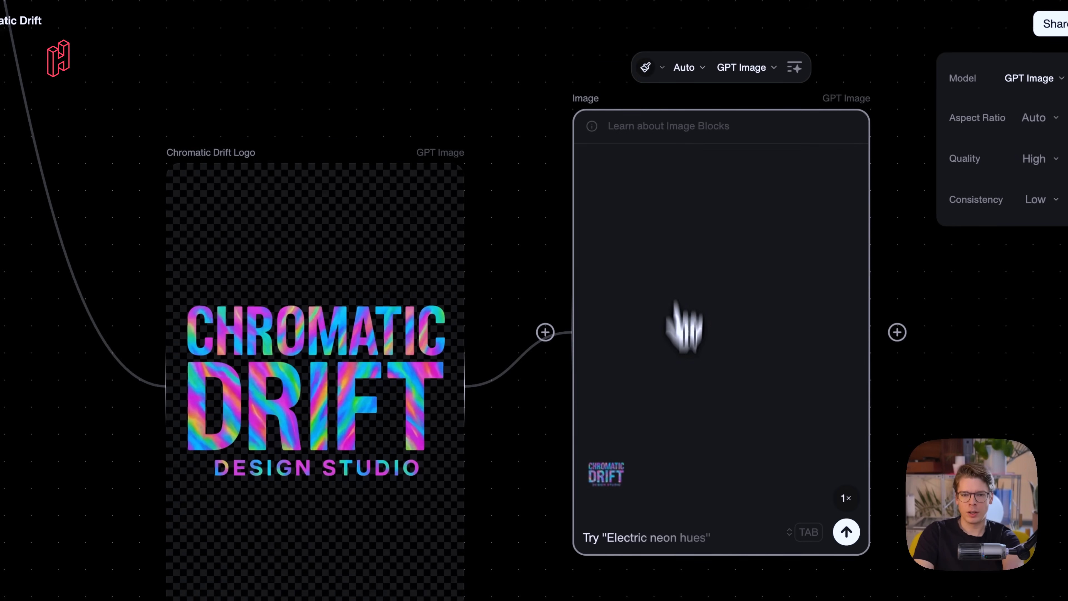
- Open the new Image block's model list and keep GPT Image selected
scroll(715, 373, "right", 2)
scroll(715, 373, "up", 1)
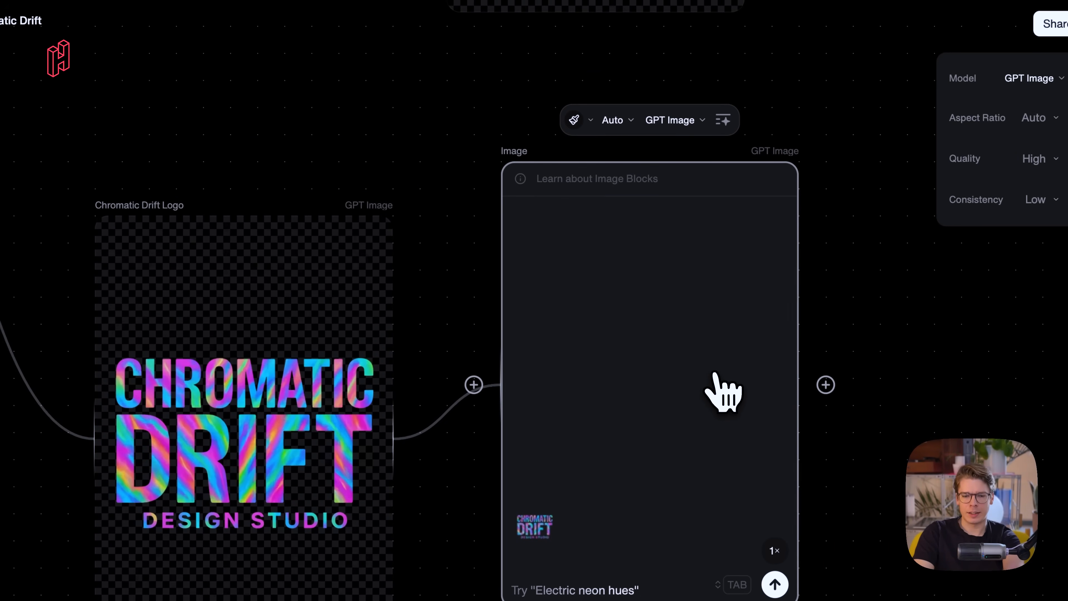
left_click(673, 120)
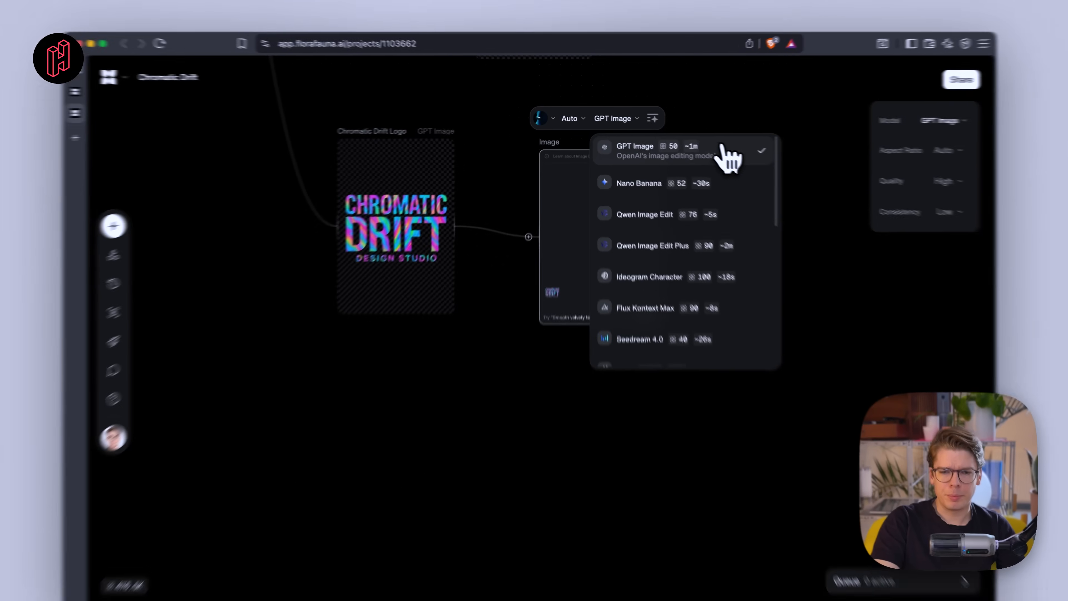
left_click(730, 156)
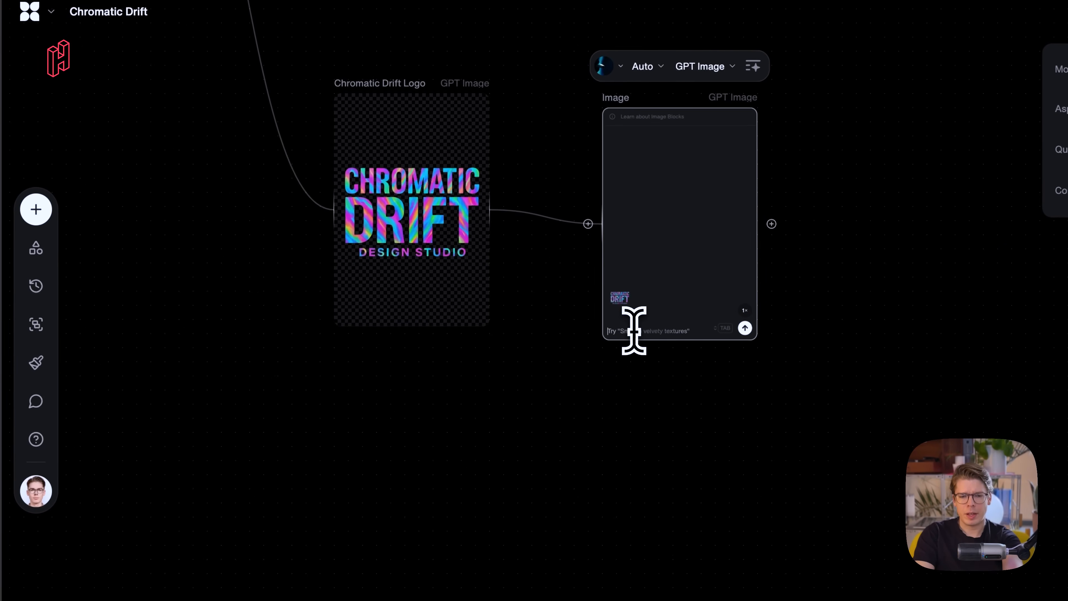
- Write the prompt "Inspiration from Apple liquid glass. Transparent background. Vivid colors, realistic." in the new Image block
scroll(634, 331, "up", 5)
scroll(635, 331, "up", 4)
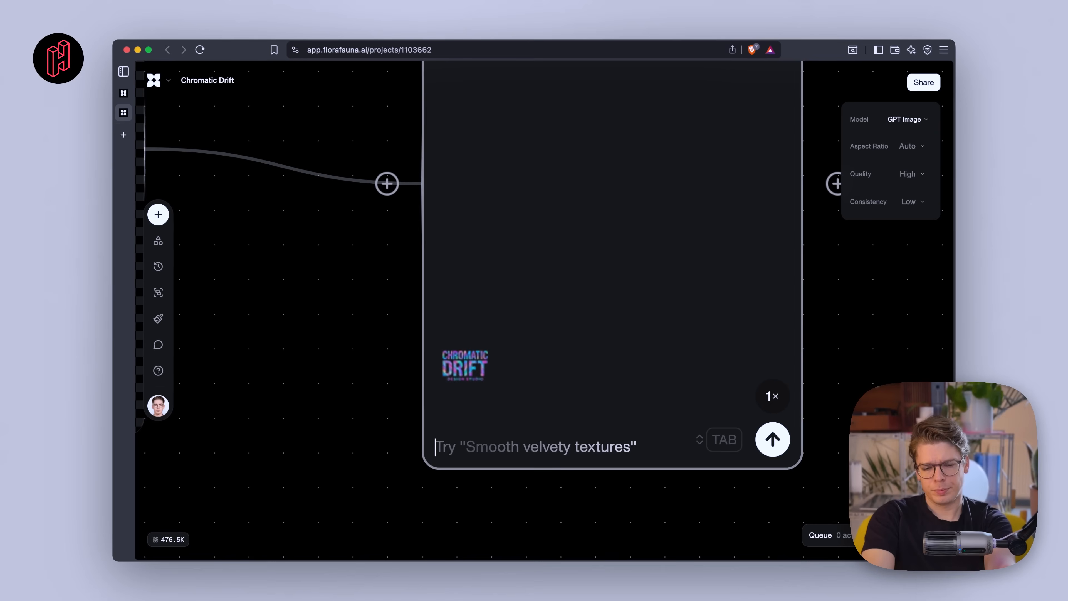
type("Inspiration from Apple liquid gla")
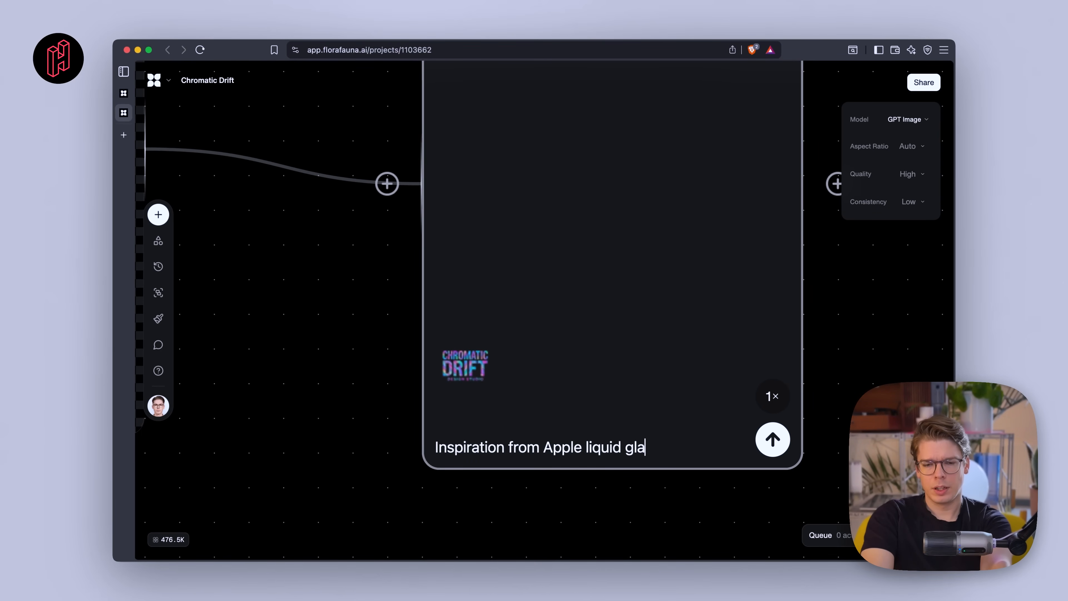
type("ss. Transparent background. Vivid colors, re")
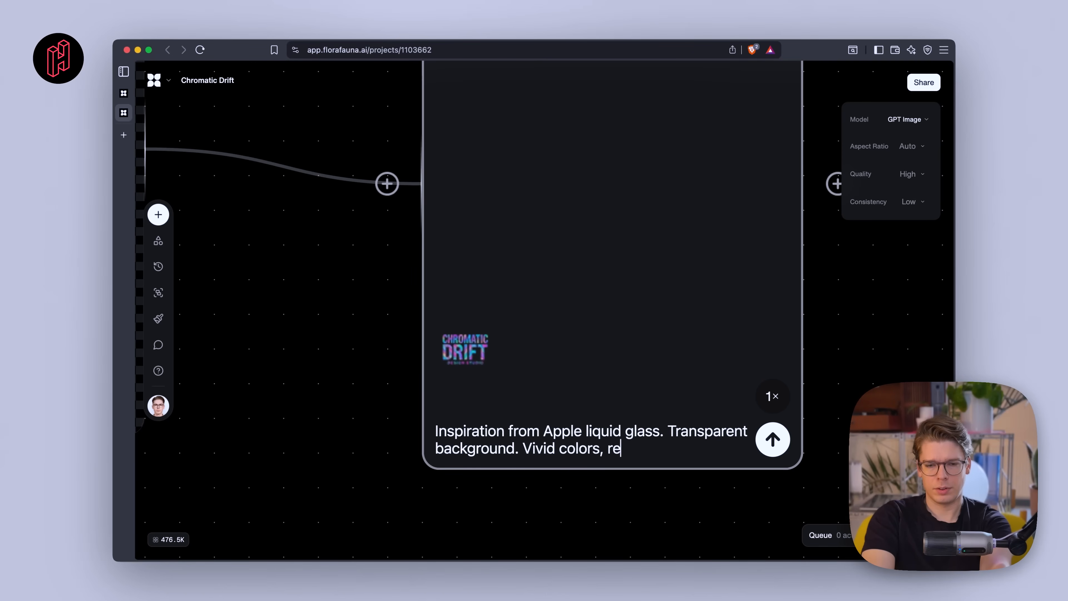
type("stic.")
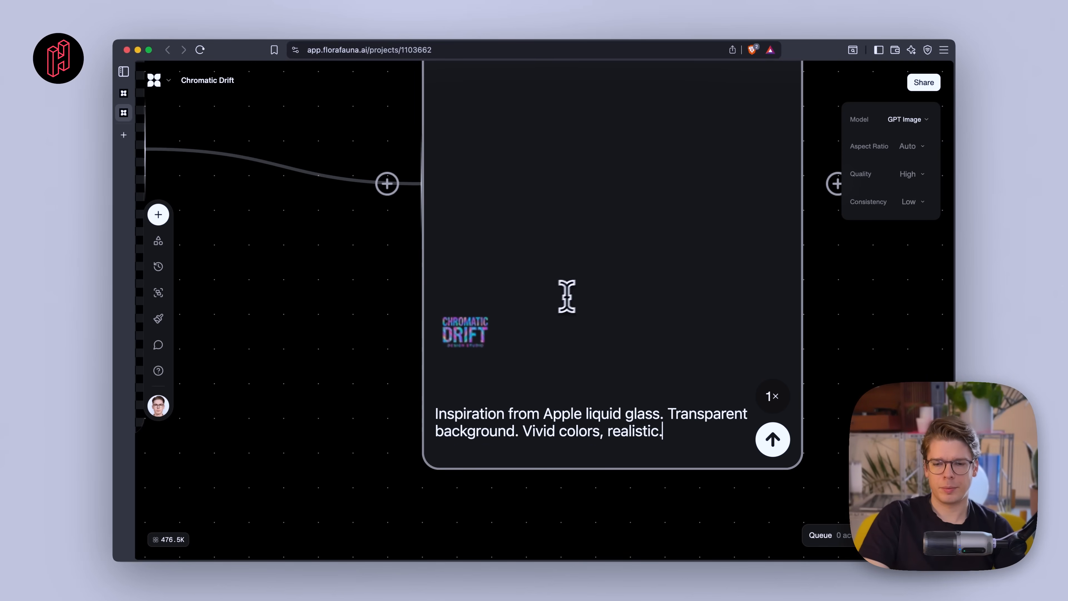
- Set the block to produce 4 images and generate the liquid glass variations
scroll(744, 404, "down", 8)
scroll(747, 410, "up", 4)
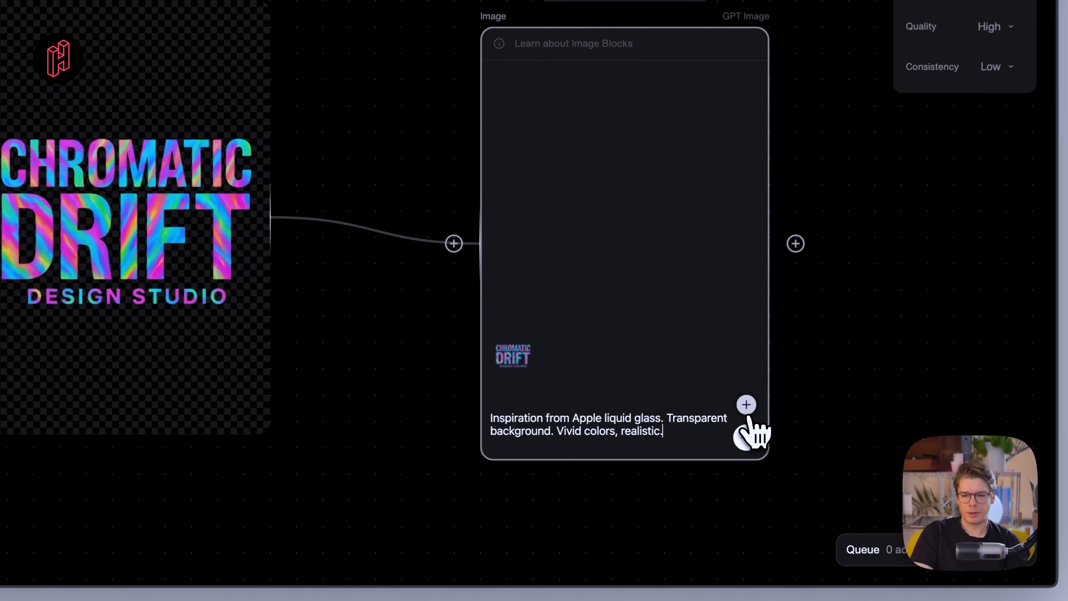
mouse_move(744, 420)
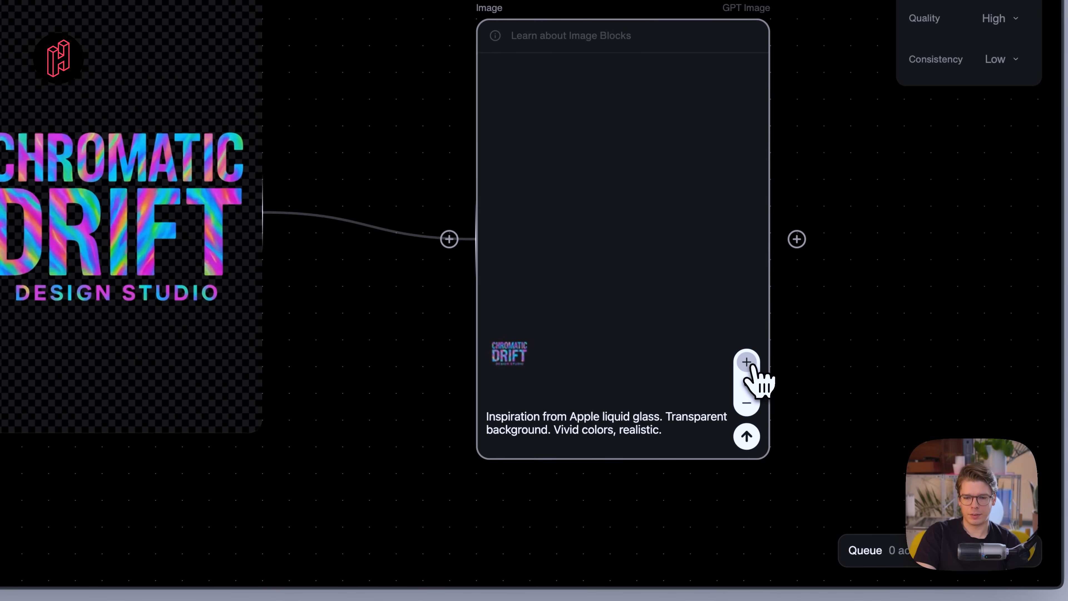
left_click(752, 365)
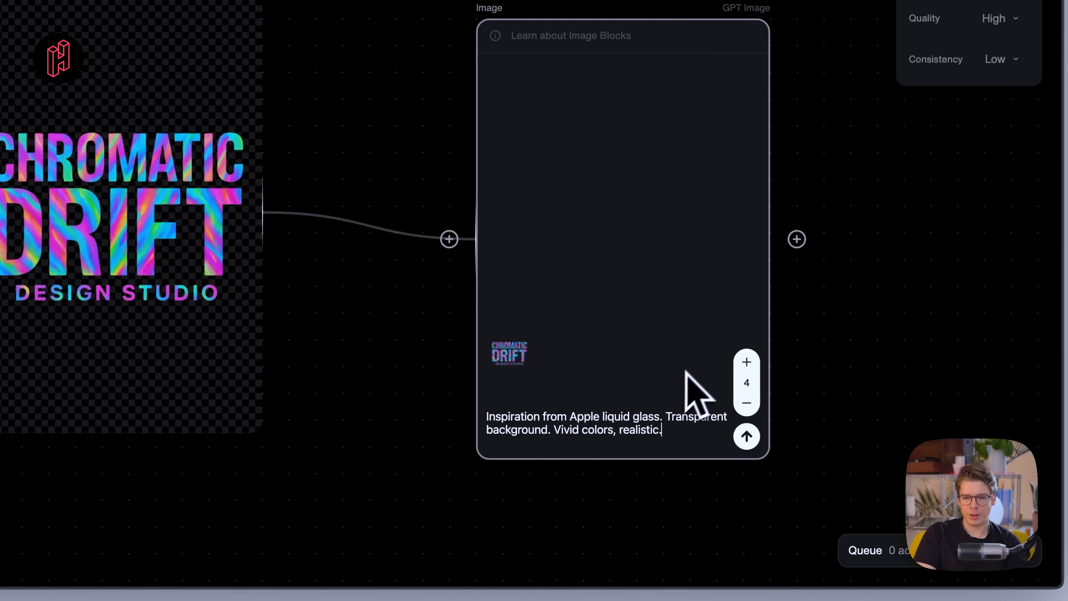
left_click(747, 438)
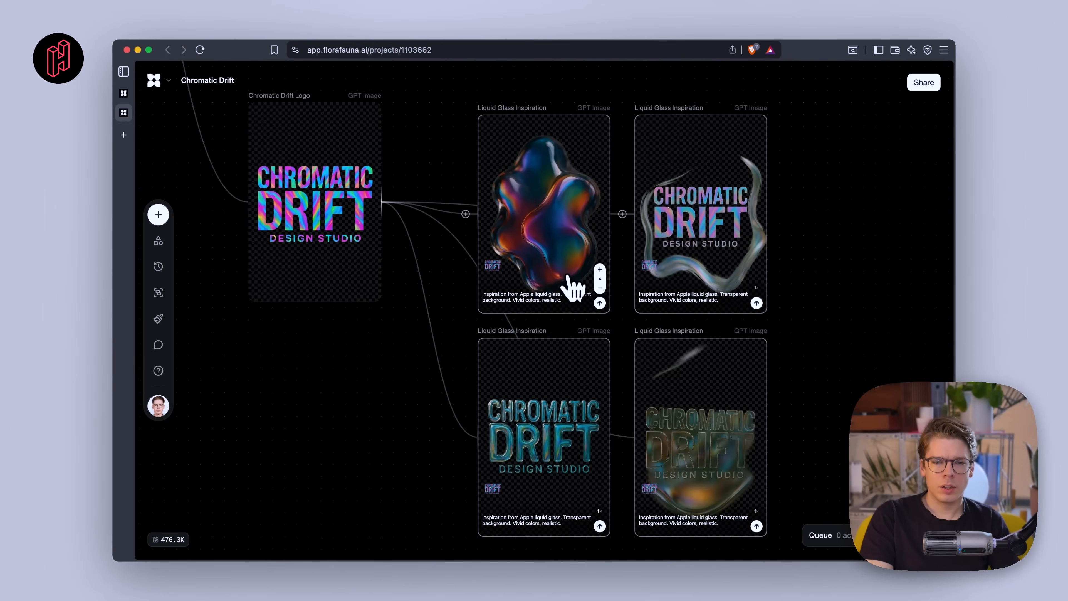
- Examine the four generated Liquid Glass Inspiration images up close
scroll(543, 489, "up", 5)
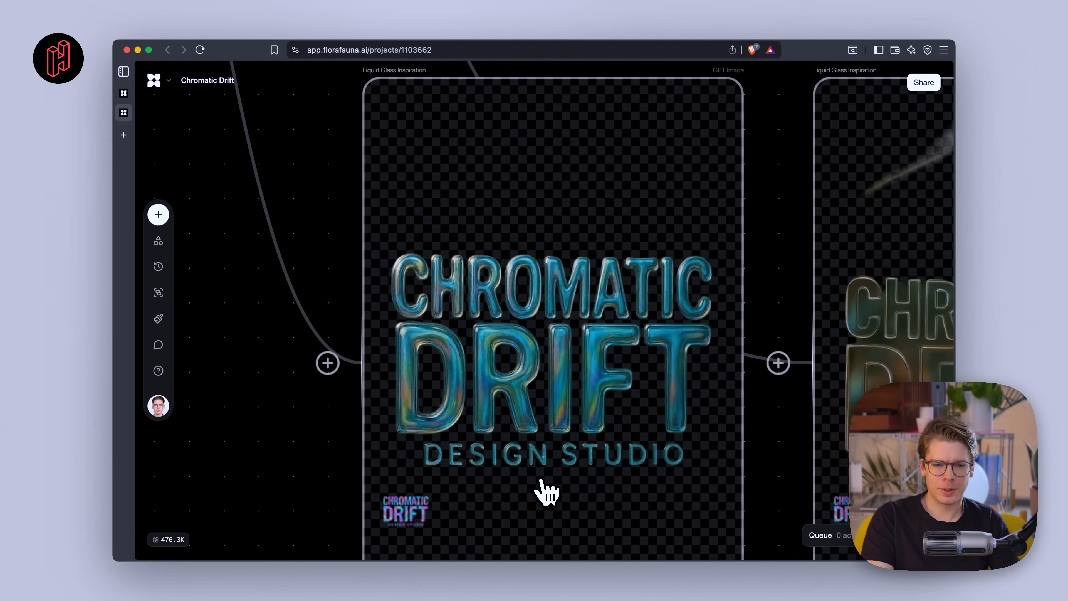
scroll(547, 490, "down", 8)
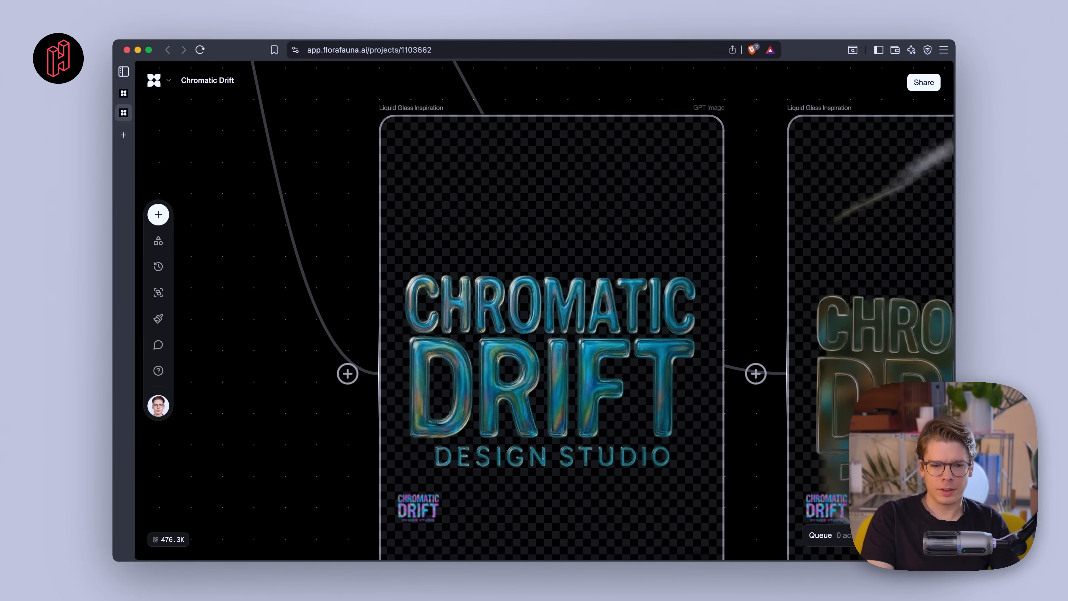
scroll(544, 494, "up", 5)
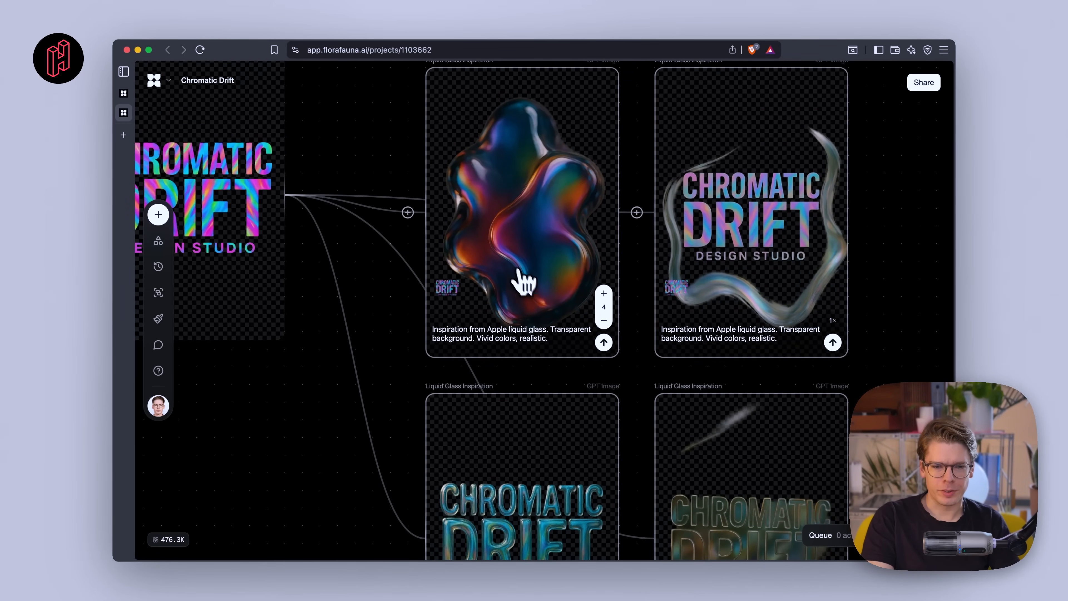
scroll(514, 246, "up", 5)
scroll(514, 247, "down", 5)
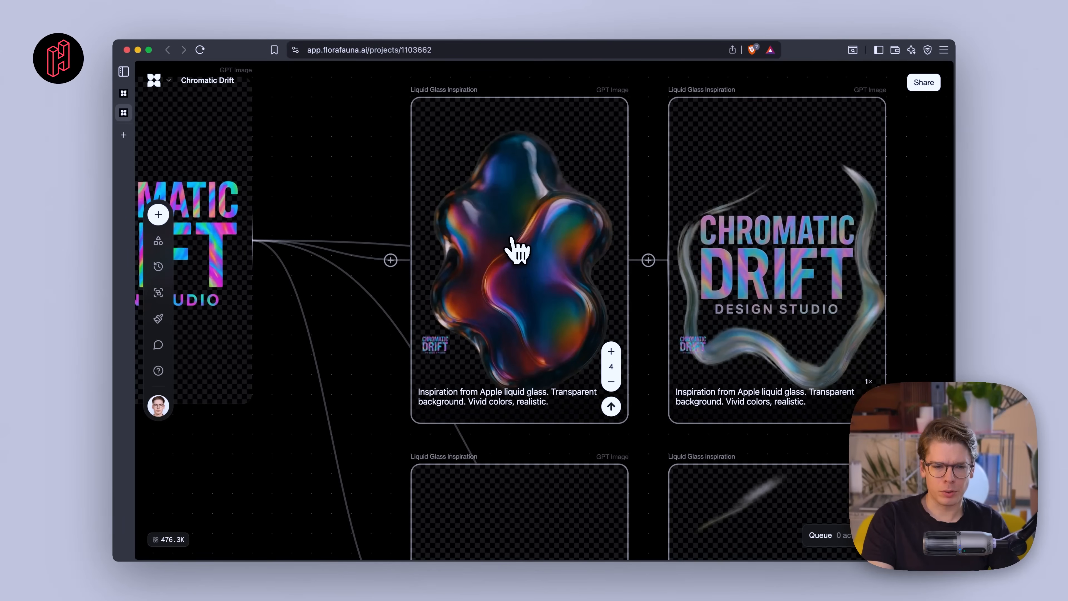
scroll(512, 269, "down", 6)
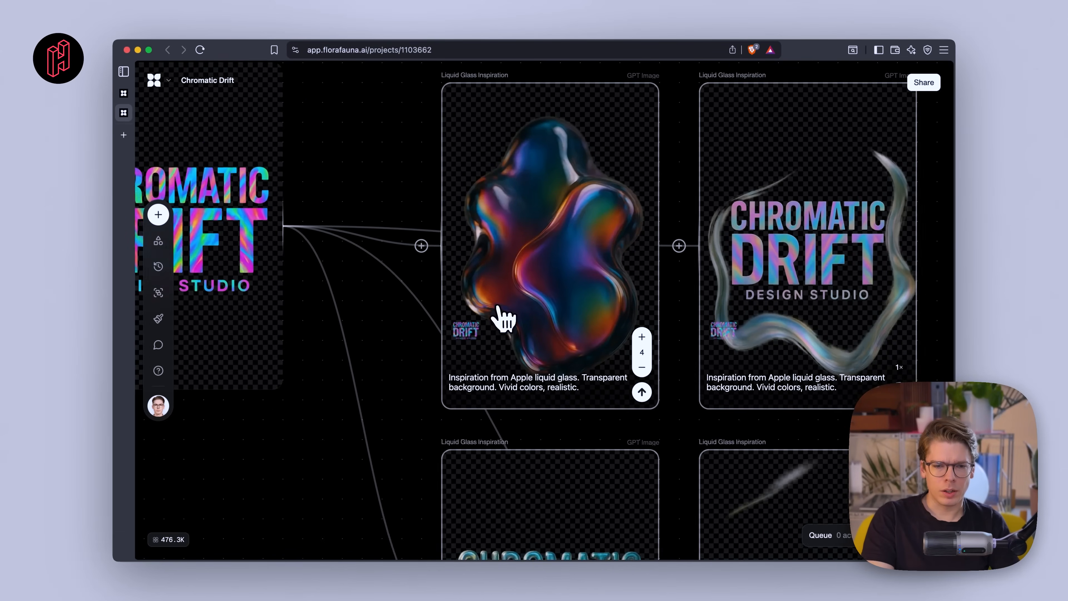
scroll(525, 340, "up", 2)
scroll(567, 414, "up", 3)
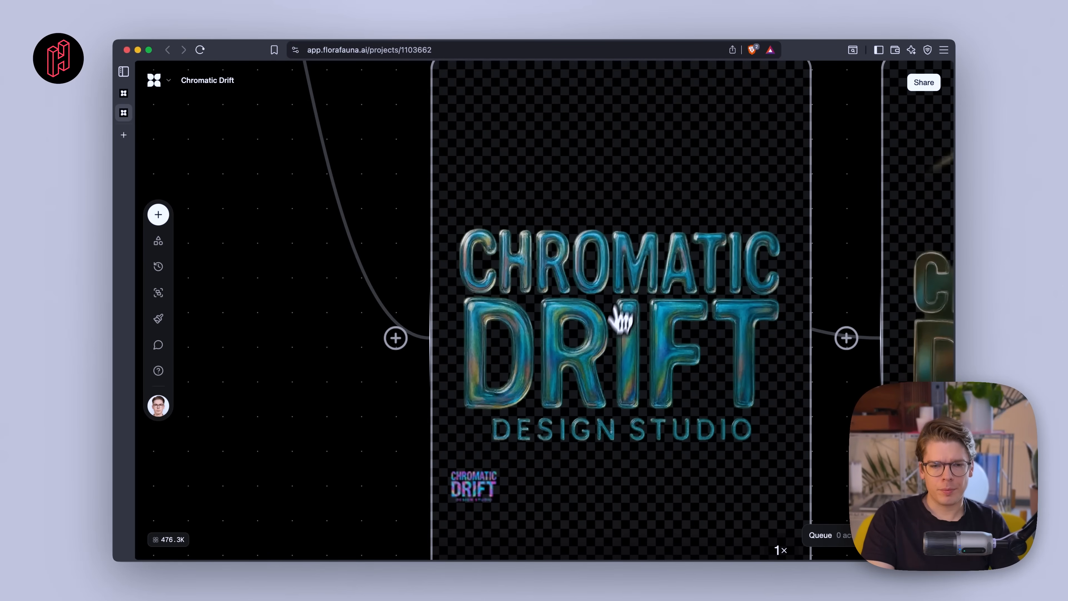
scroll(604, 360, "down", 5)
scroll(631, 358, "up", 5)
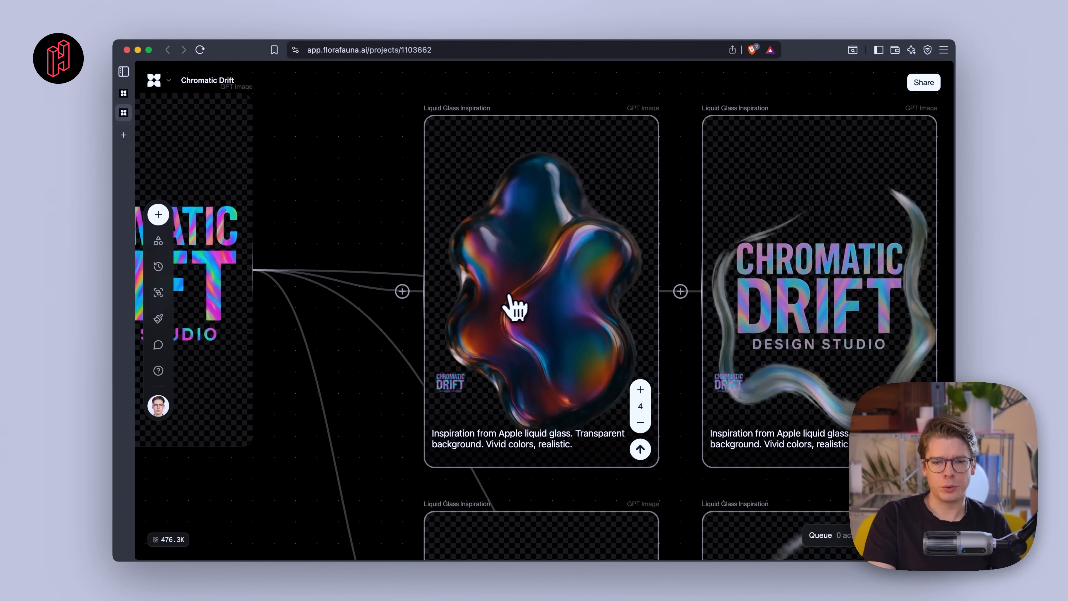
scroll(510, 306, "down", 3)
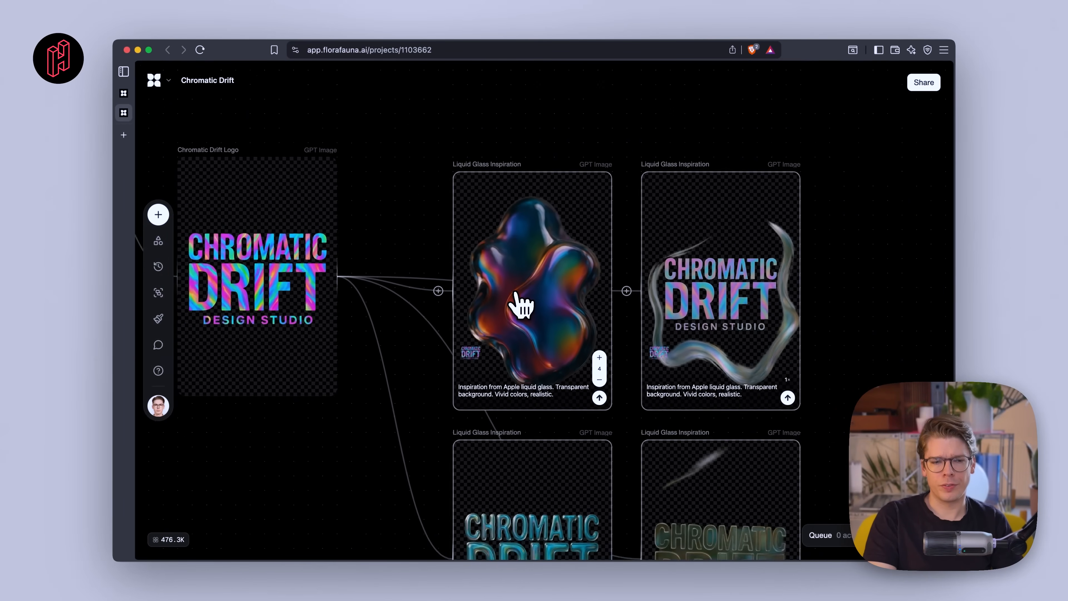
- Append "Transparent background." to the Chromatic Drift logo prompt in the material-based Image block
scroll(515, 293, "down", 1)
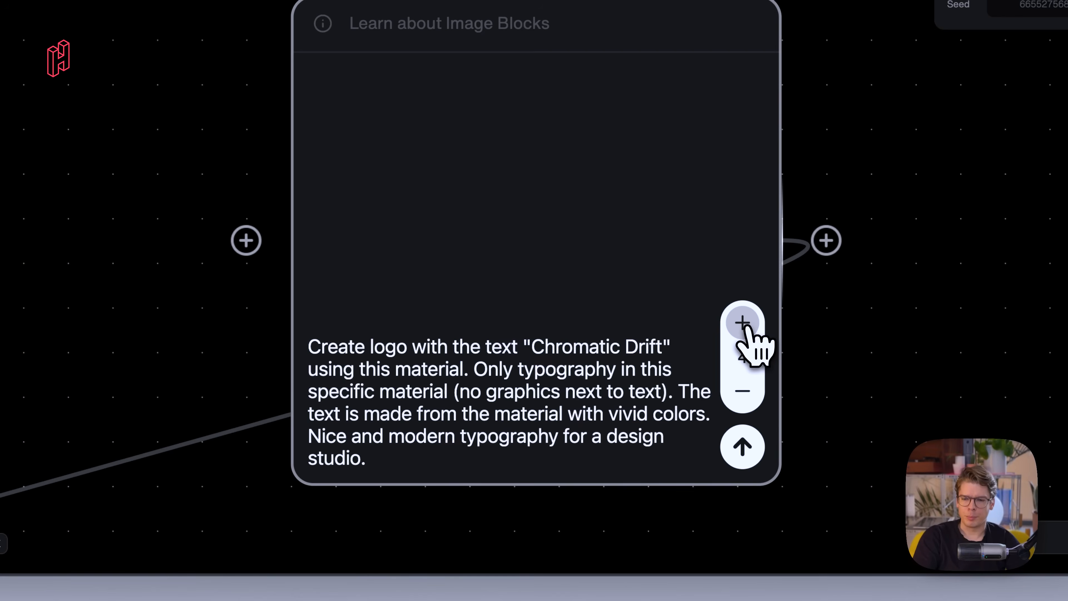
scroll(558, 324, "down", 5)
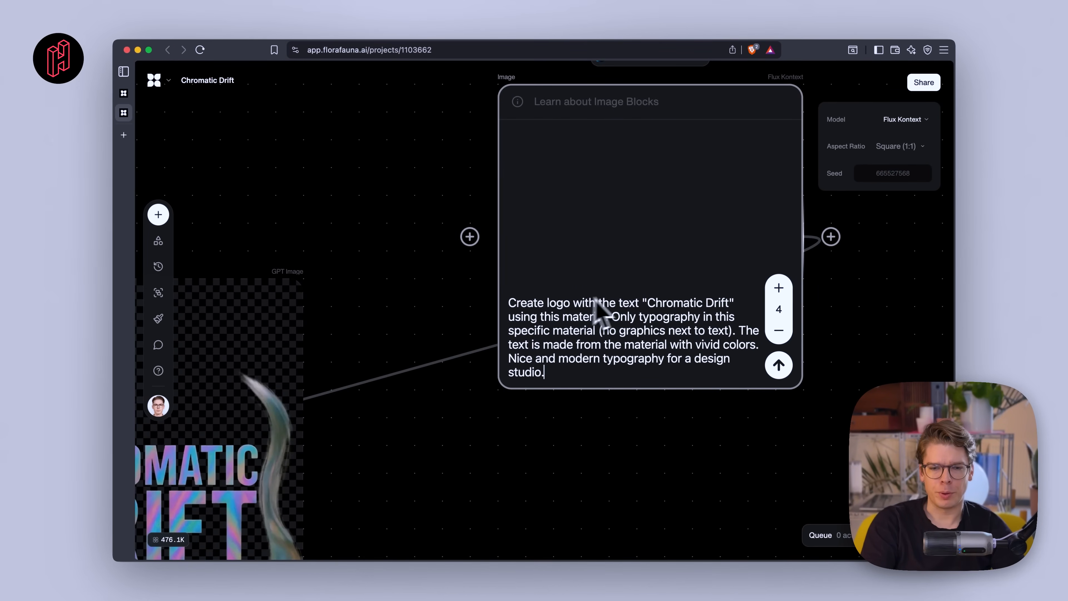
scroll(670, 307, "down", 5)
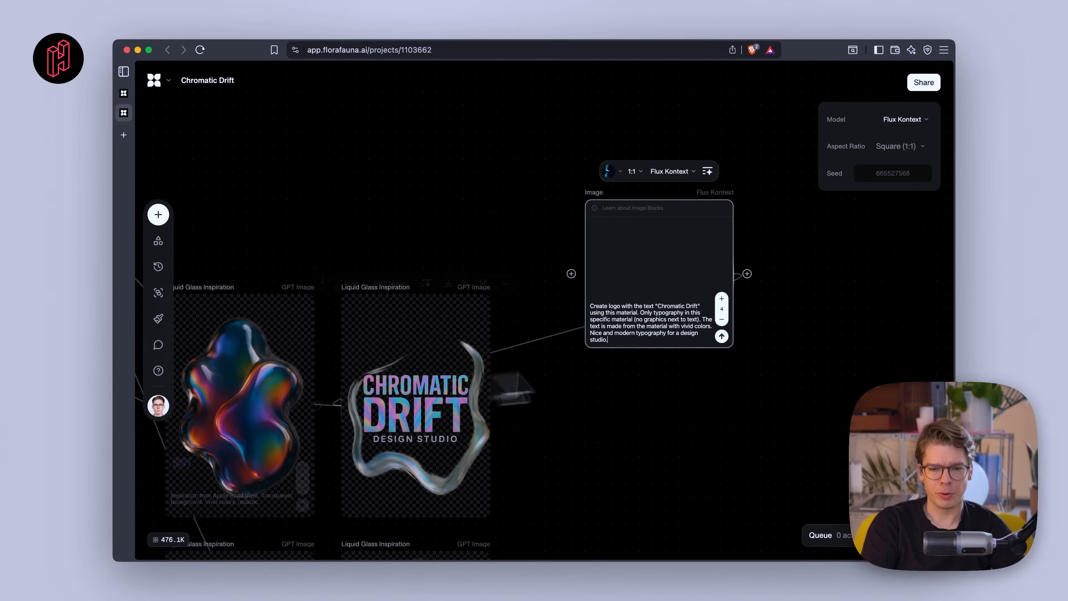
scroll(694, 306, "up", 6)
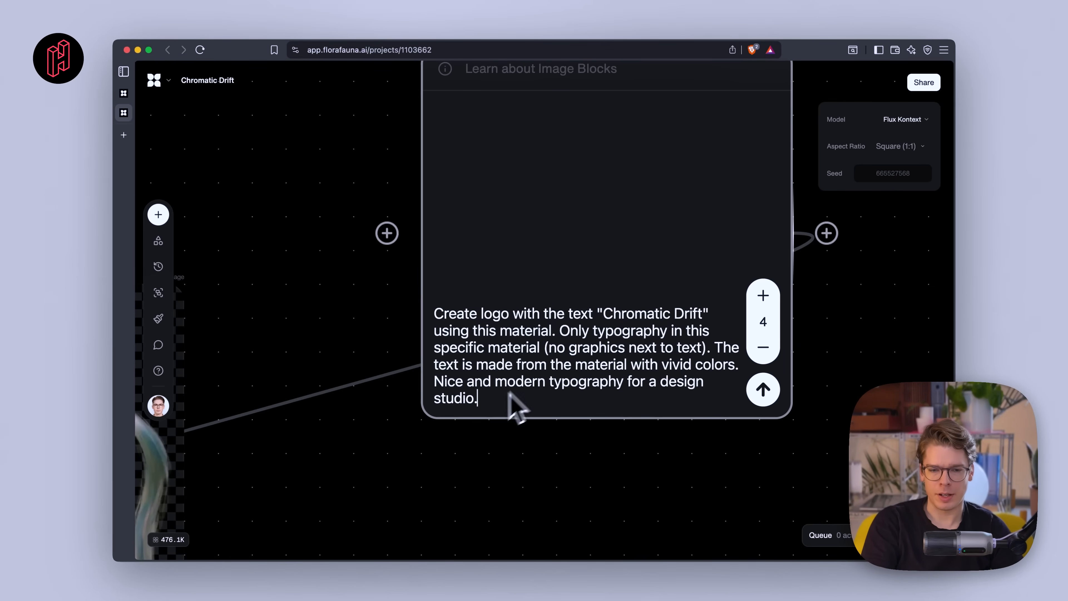
scroll(606, 402, "up", 2)
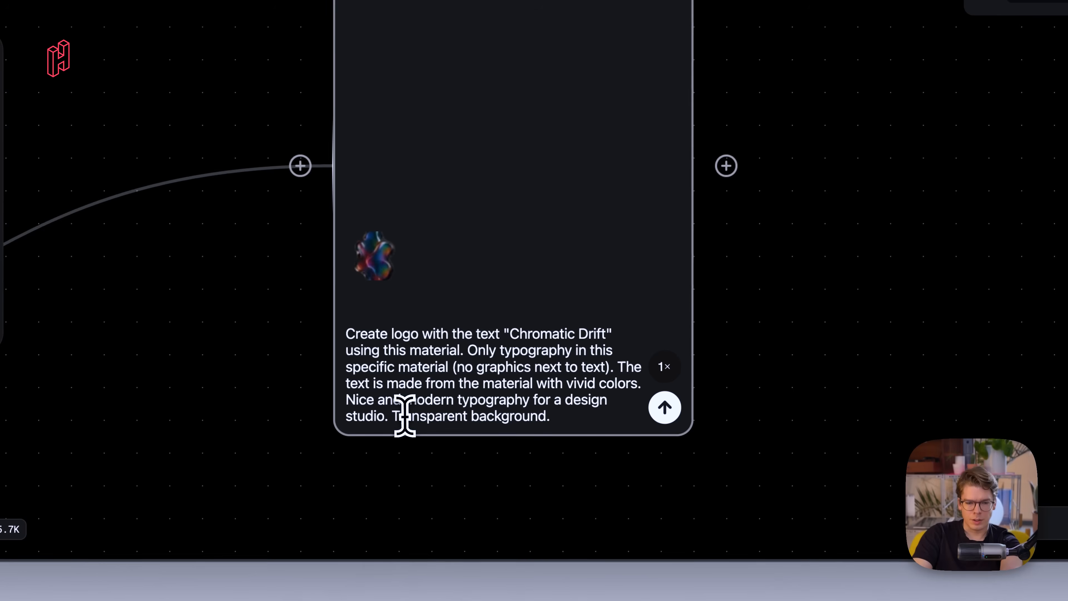
left_click(403, 416)
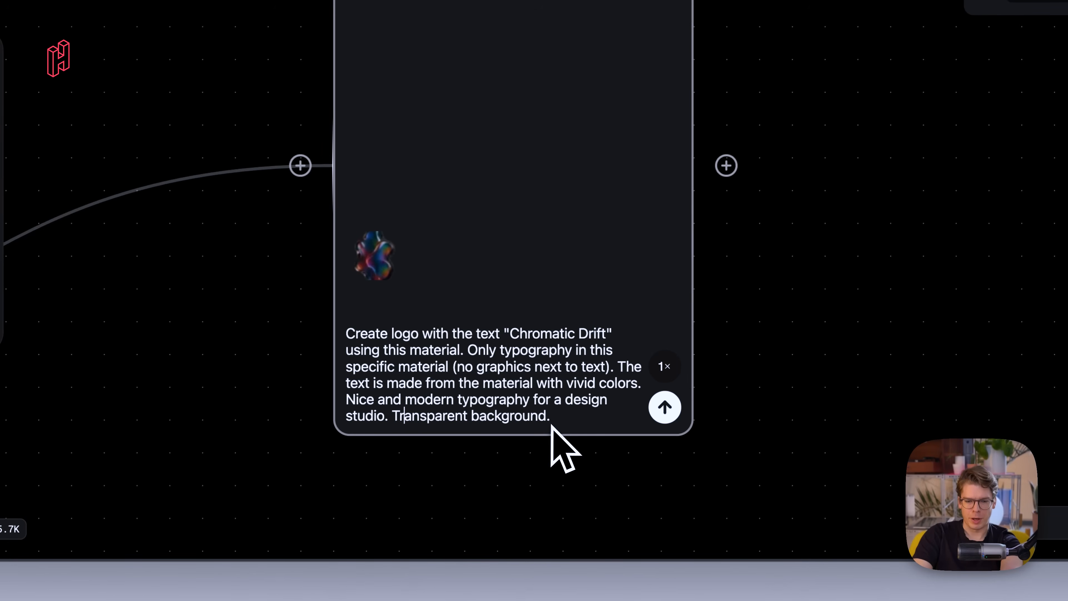
- Set that block to produce 4 images and generate the logo variations
mouse_move(663, 372)
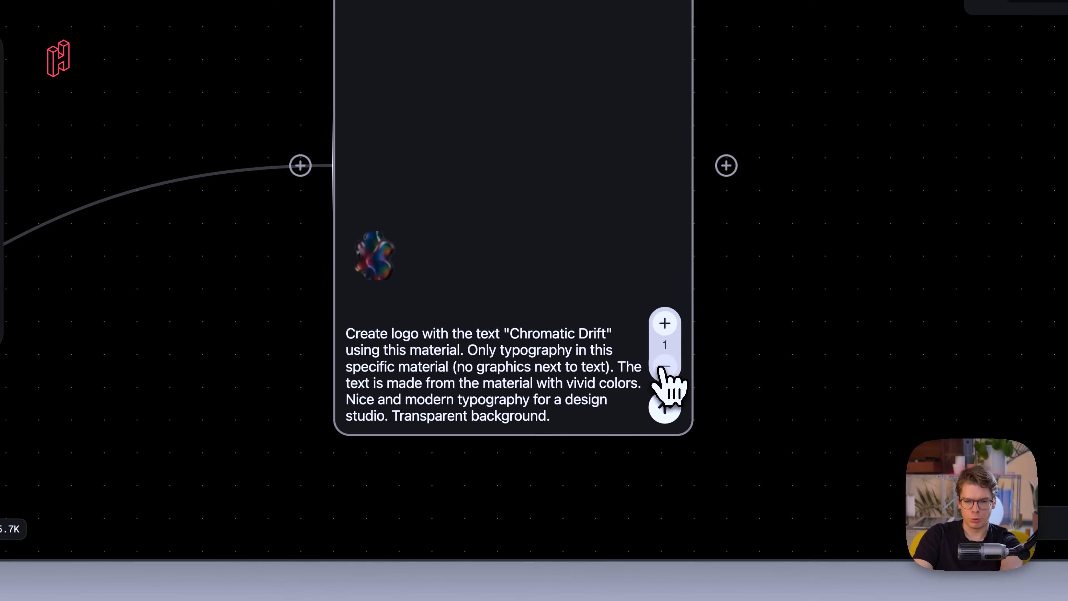
left_click(664, 317)
left_click(665, 316)
left_click(665, 316)
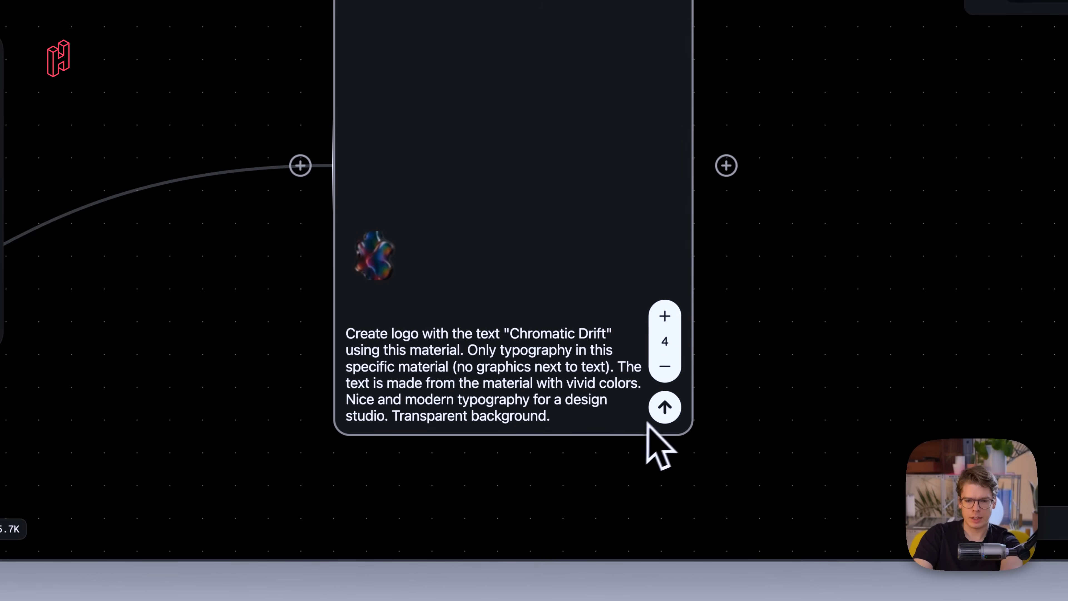
left_click(663, 407)
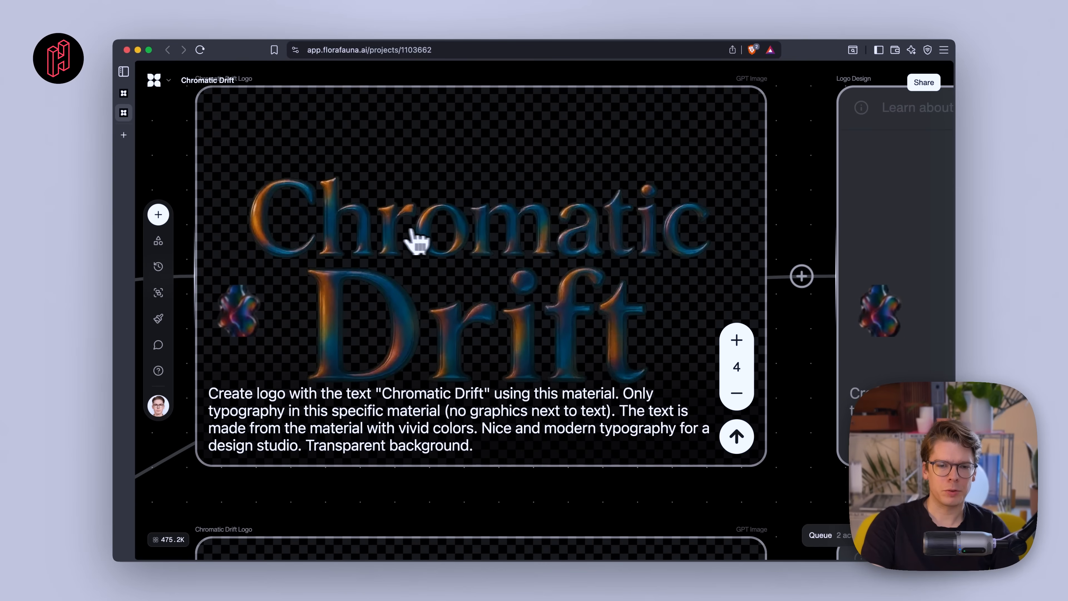
- Examine the four transparent-background Chromatic Drift logo variations
scroll(453, 236, "down", 5)
scroll(462, 248, "down", 2)
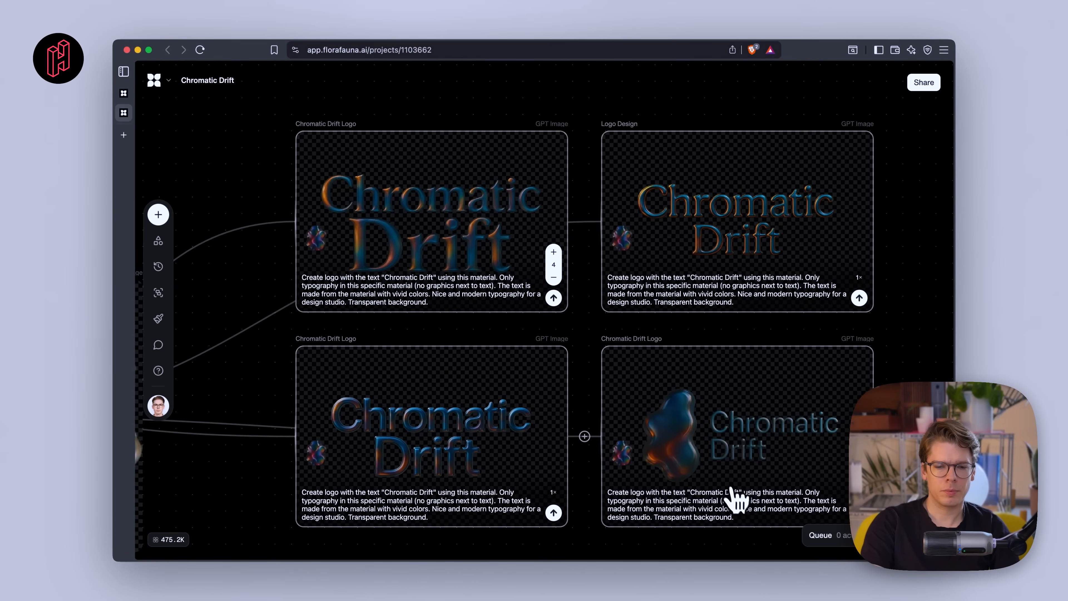
scroll(779, 516, "up", 6)
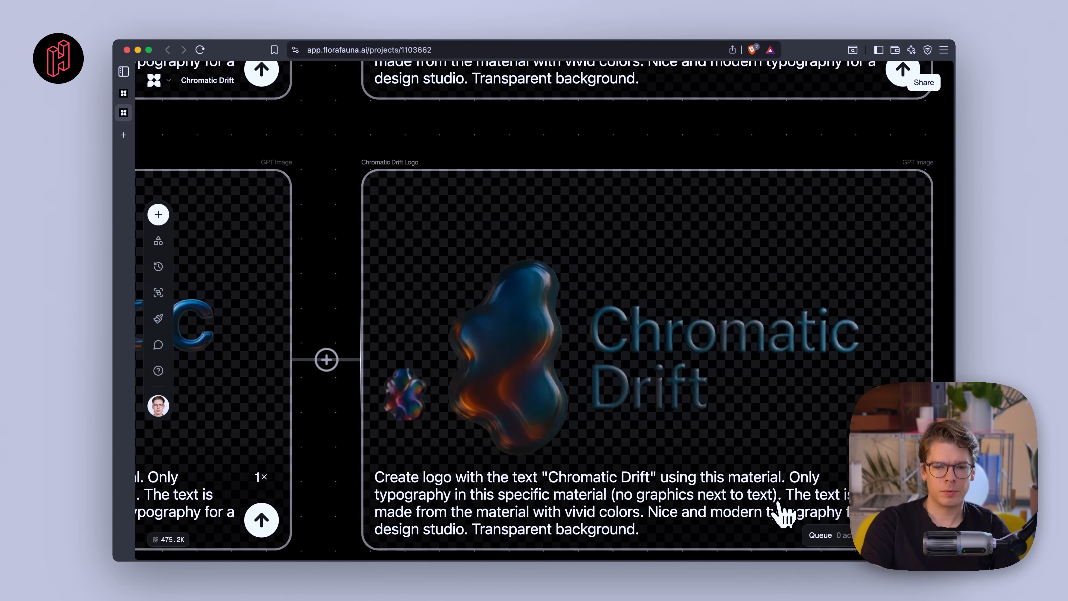
scroll(783, 514, "down", 6)
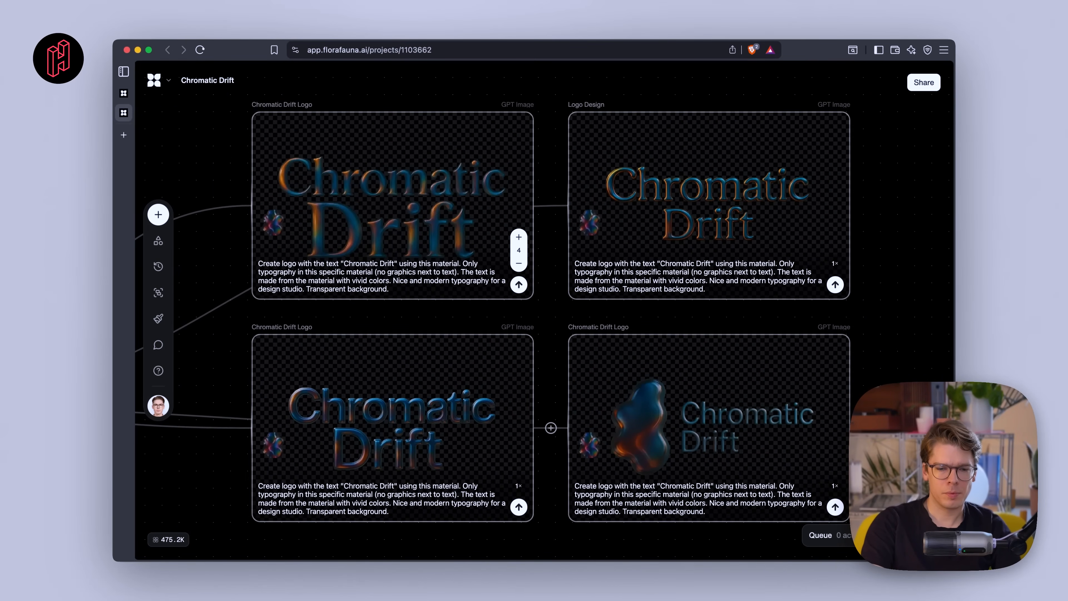
scroll(441, 471, "up", 5)
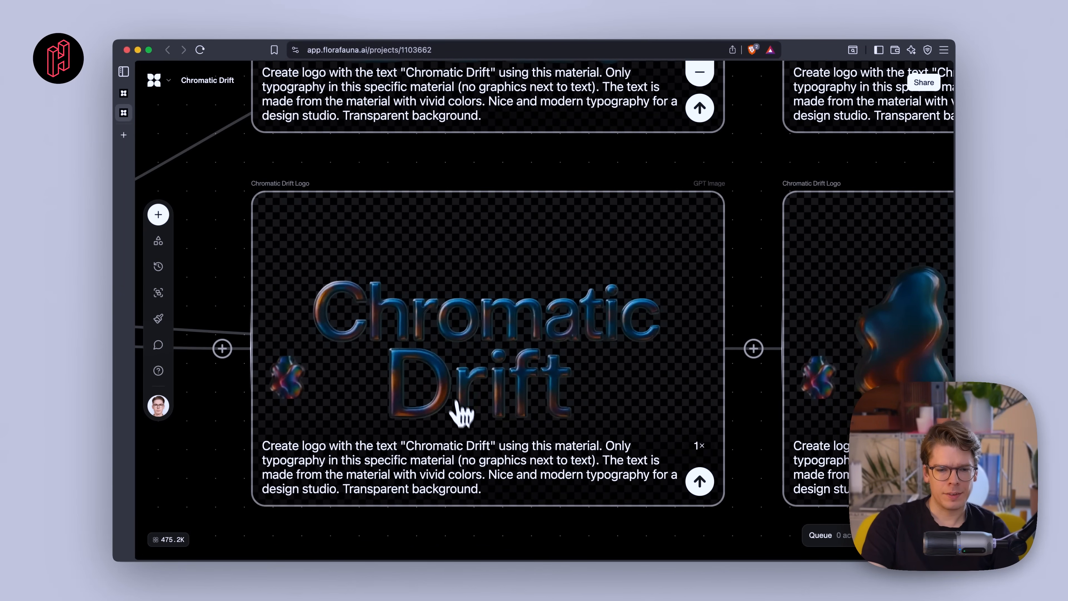
scroll(461, 415, "down", 3)
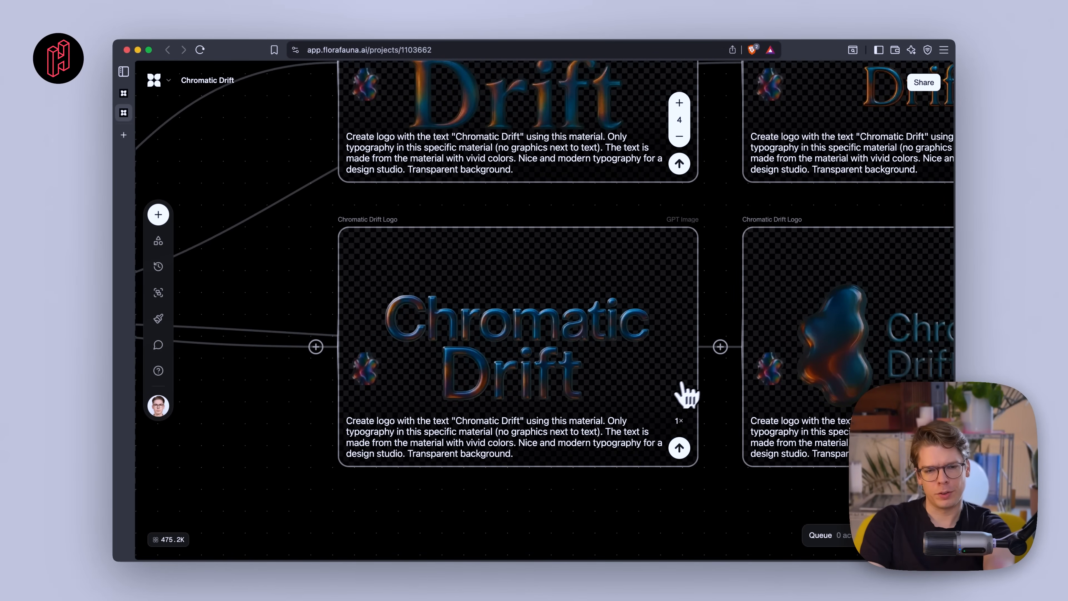
scroll(687, 395, "down", 3)
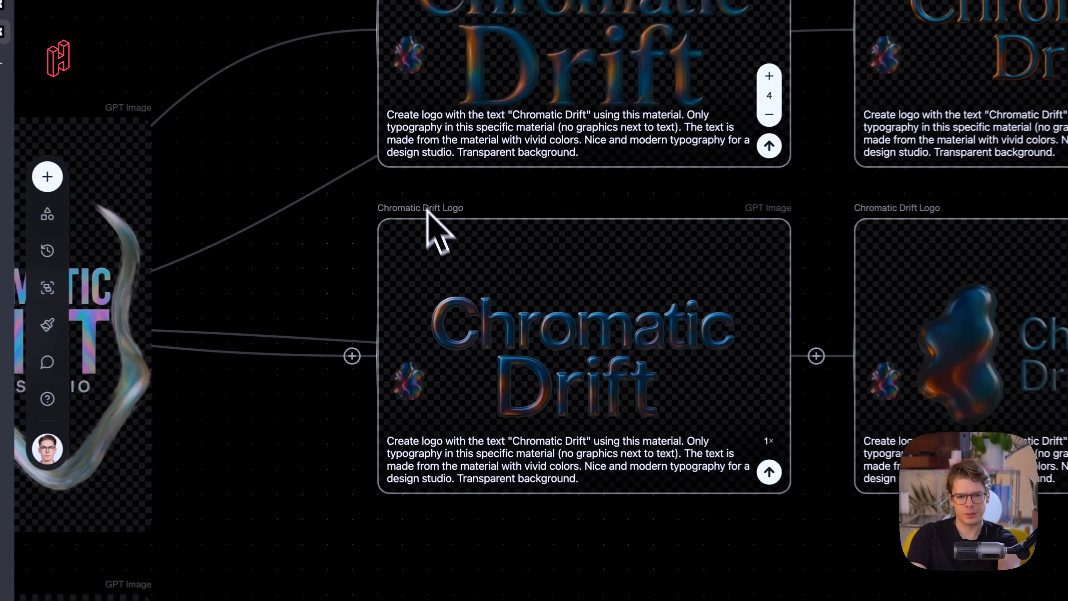
- Draw a connection from the lower-left Chromatic Drift Logo variation and turn it into a new Image block
left_click_drag(427, 209, 479, 86)
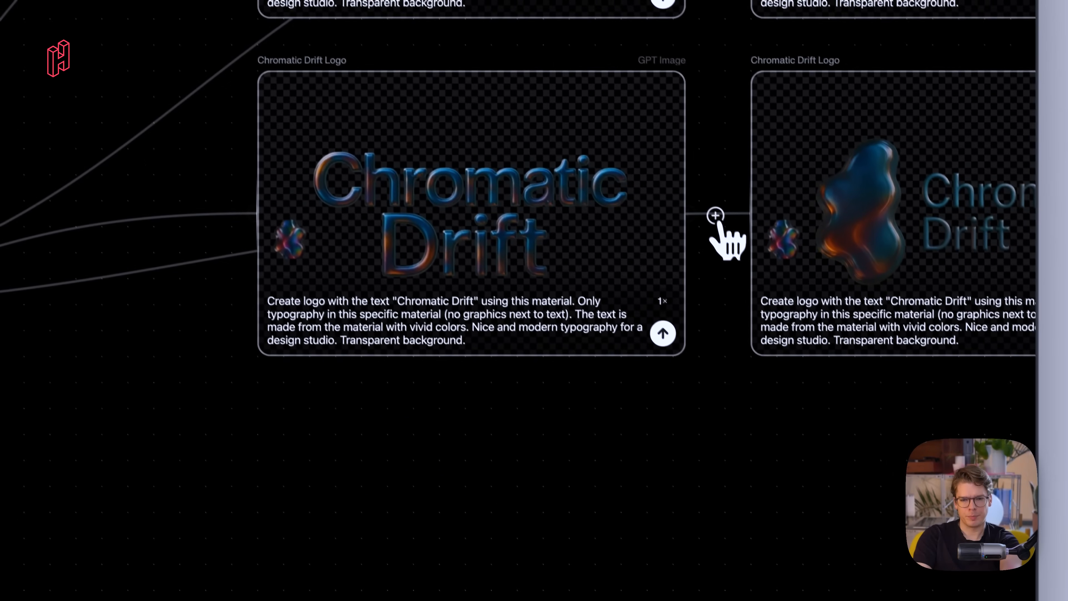
left_click_drag(716, 216, 725, 579)
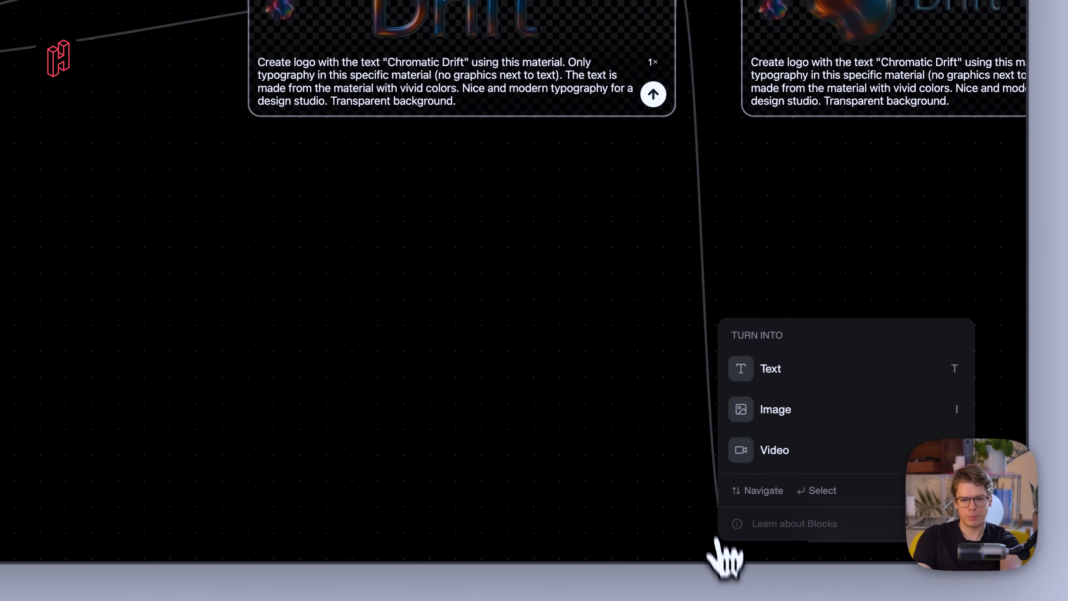
scroll(689, 365, "right", 3)
left_click(799, 416)
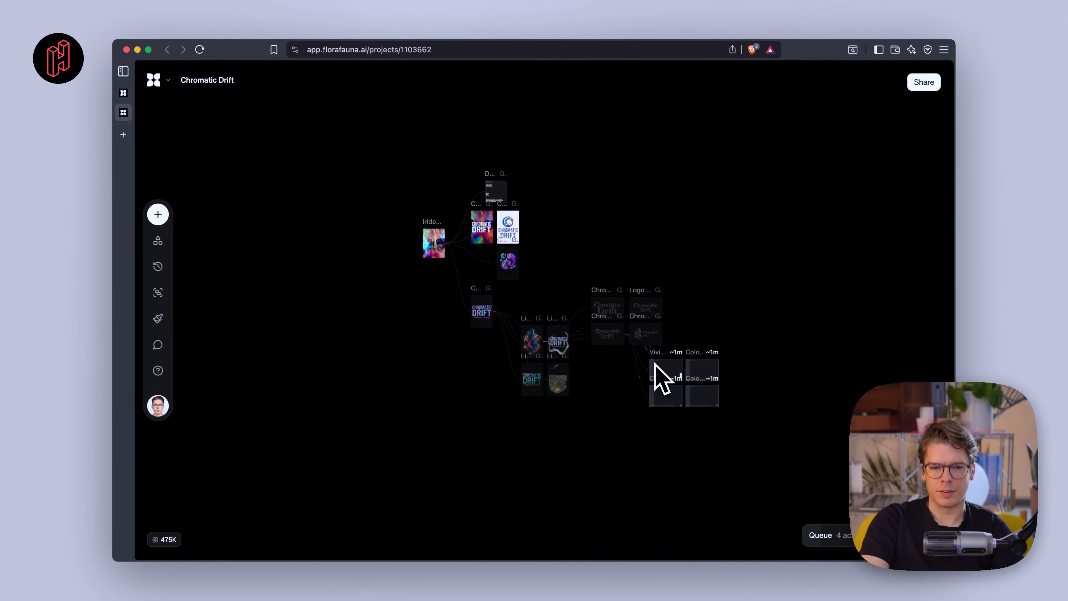
scroll(663, 378, "up", 5)
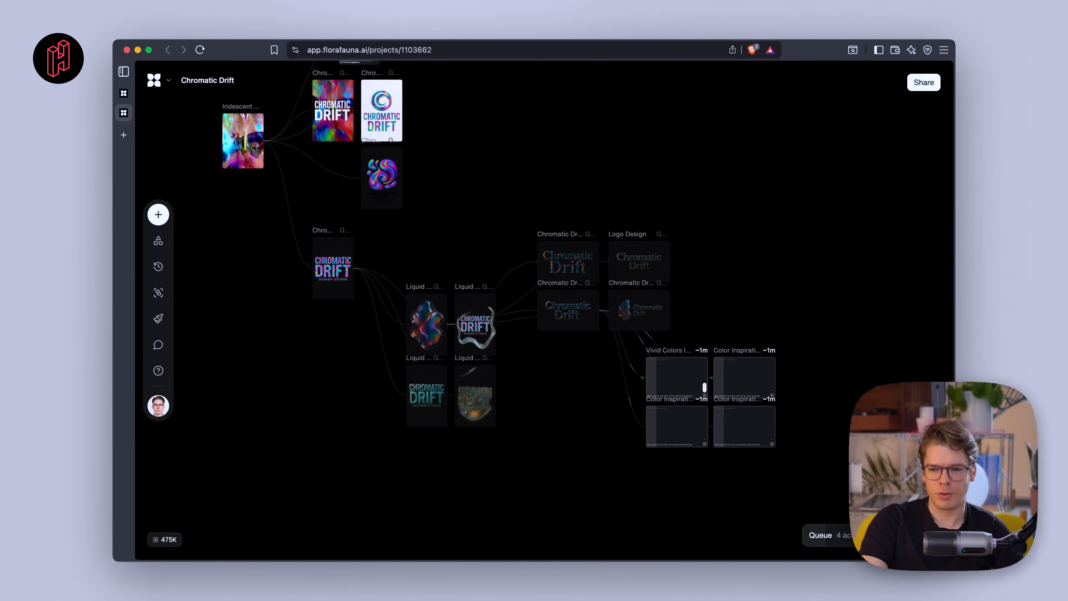
- Pan and zoom across the canvas to examine the four generating Color Inspiration logo blocks
scroll(472, 275, "left", 8)
scroll(473, 274, "up", 4)
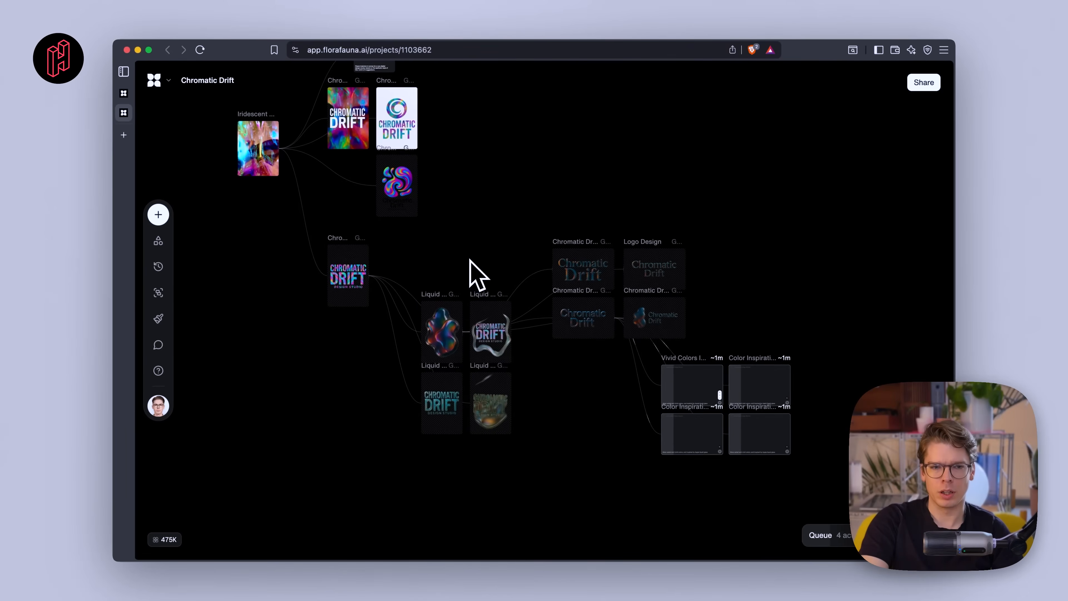
scroll(381, 198, "up", 5)
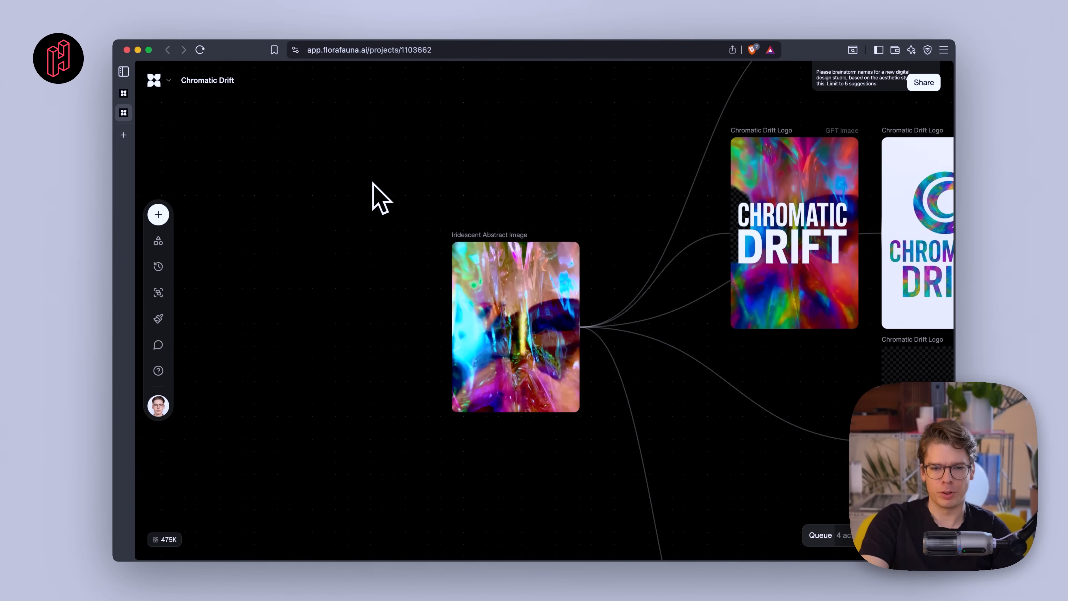
scroll(500, 354, "down", 4)
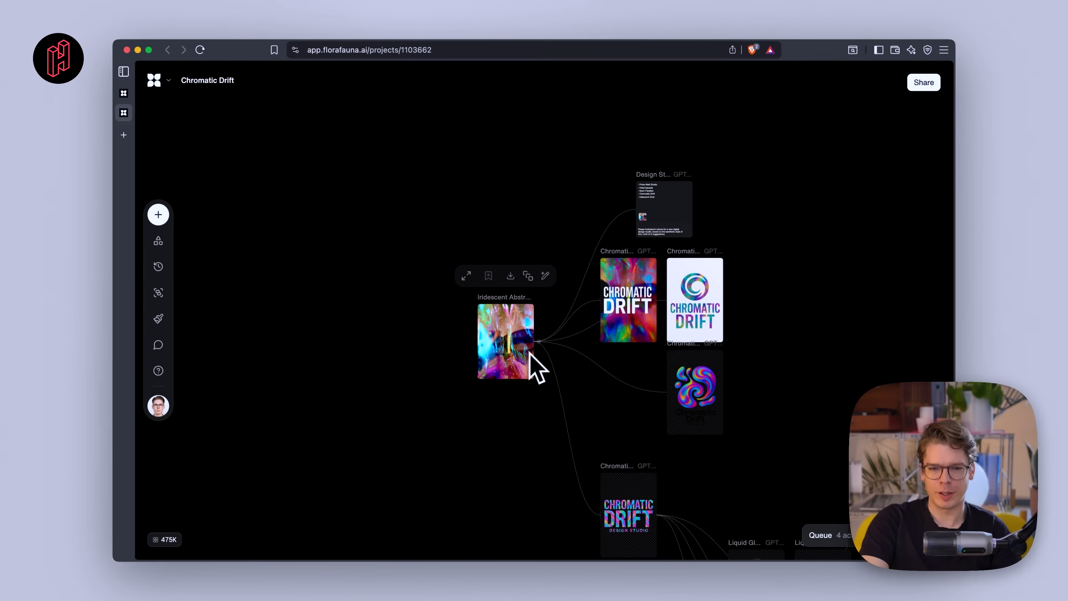
scroll(555, 410, "down", 3)
scroll(554, 400, "right", 3)
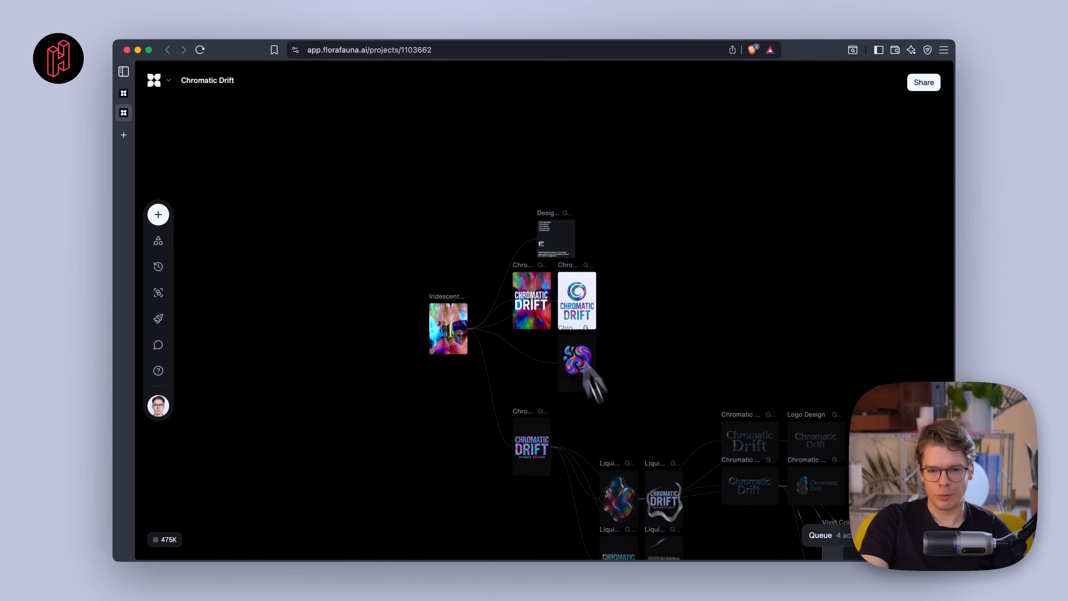
scroll(568, 362, "down", 3)
scroll(568, 362, "right", 2)
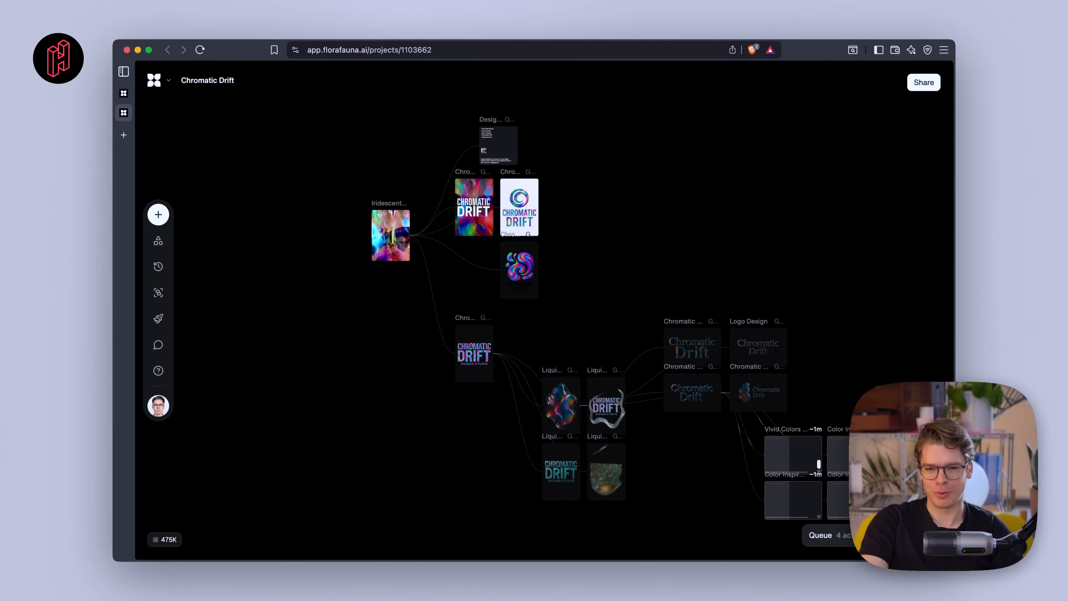
scroll(767, 463, "down", 2)
scroll(766, 464, "right", 3)
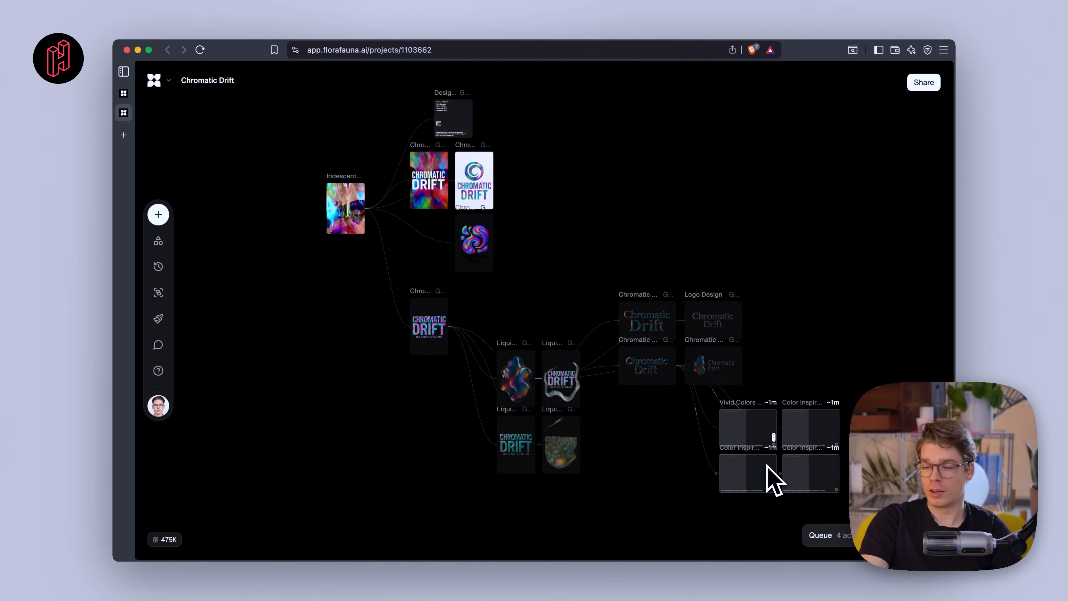
scroll(774, 480, "up", 10)
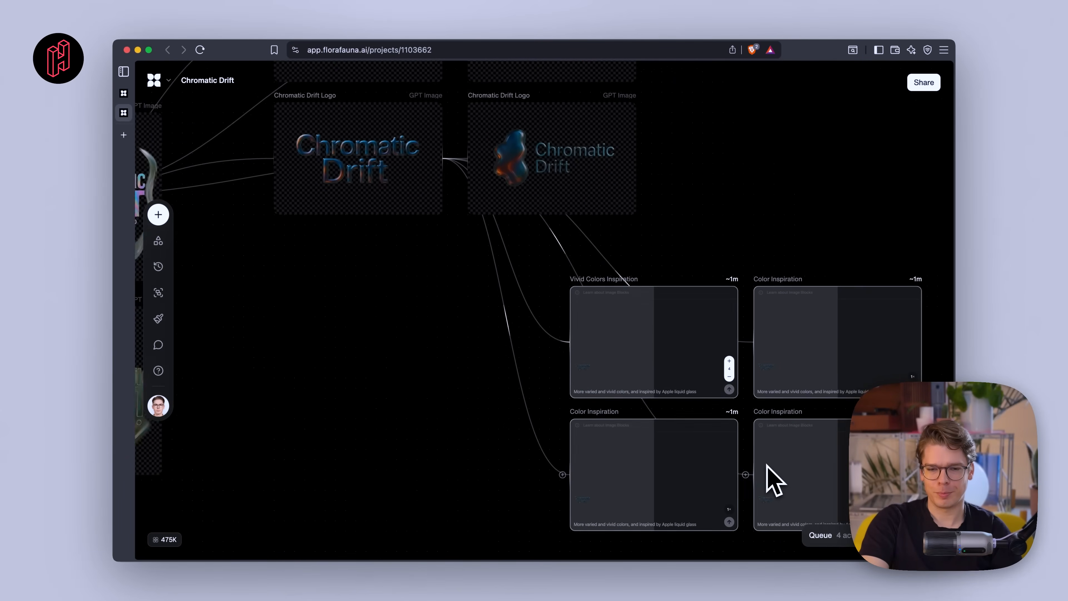
scroll(774, 479, "up", 5)
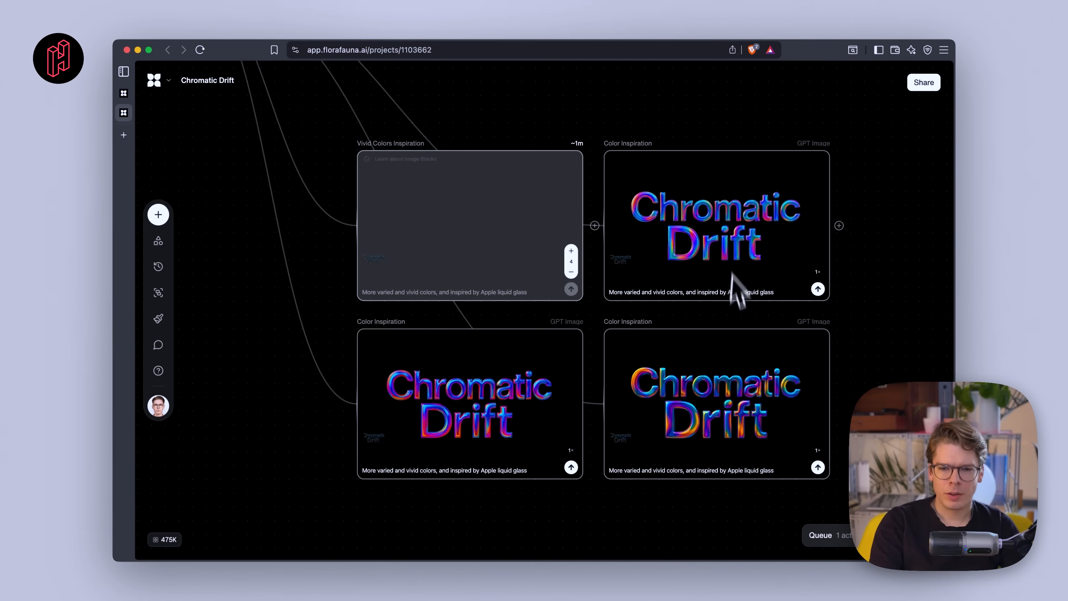
- Inspect the generated liquid-glass Chromatic Drift logos up close, including one in fullscreen view
scroll(505, 393, "up", 10)
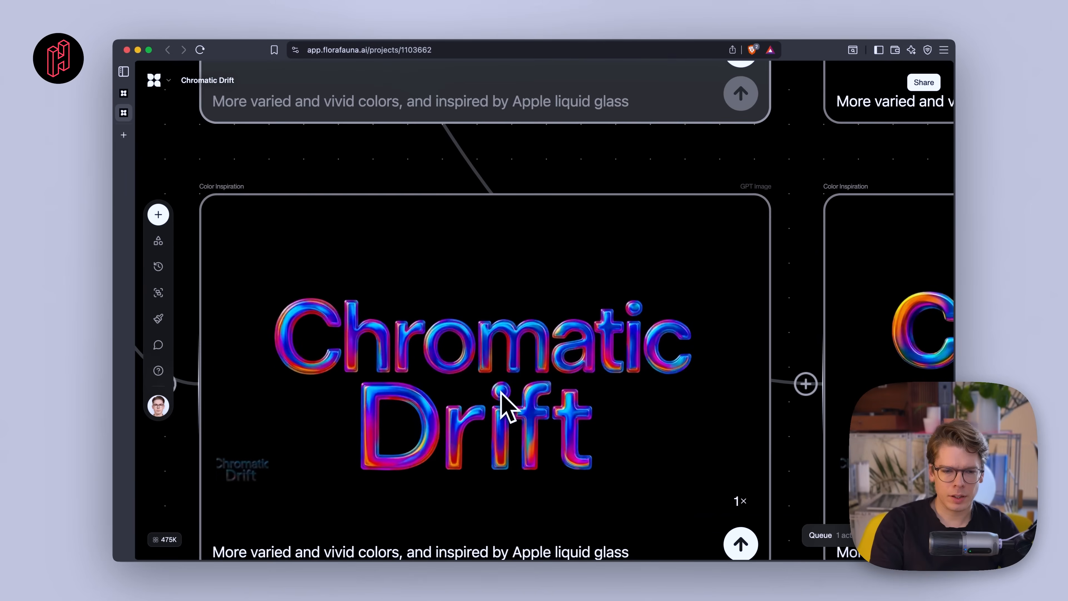
scroll(507, 402, "right", 10)
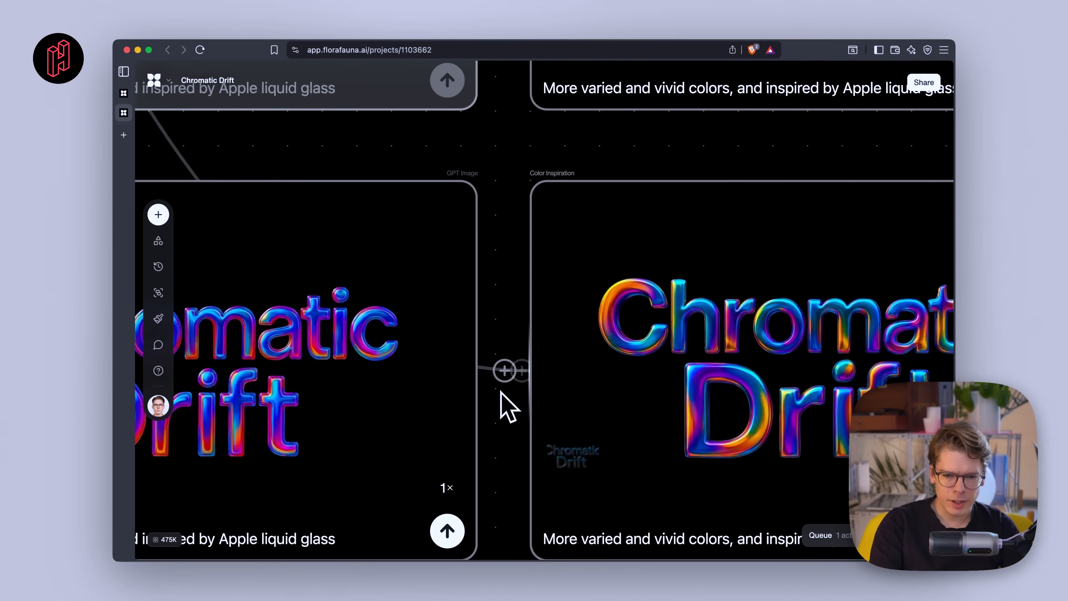
scroll(644, 427, "up", 8)
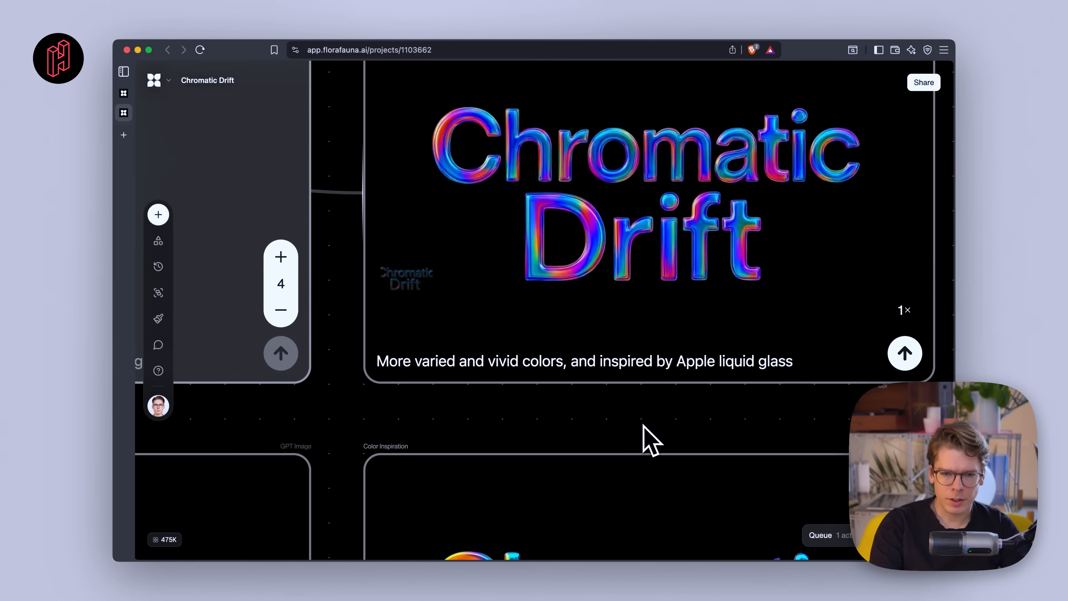
scroll(644, 425, "left", 2)
scroll(644, 426, "down", 8)
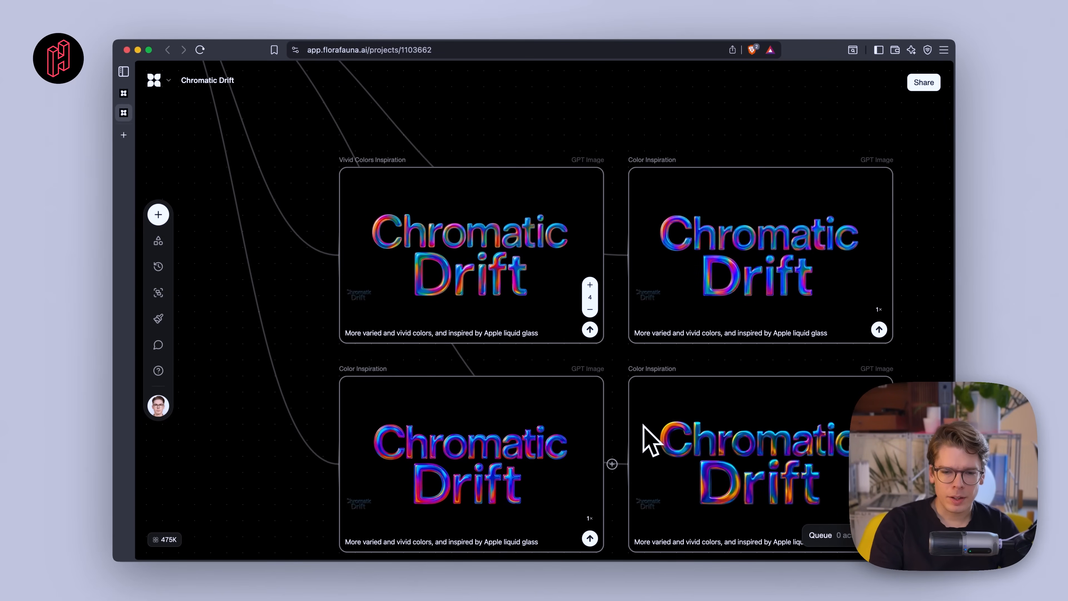
scroll(643, 426, "down", 1)
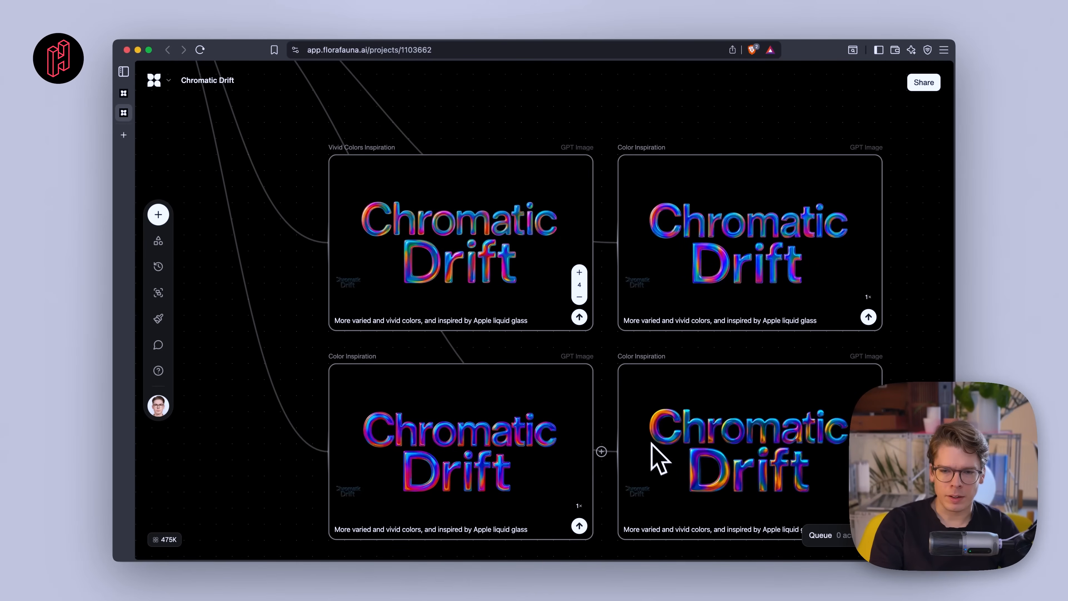
scroll(749, 219, "up", 5)
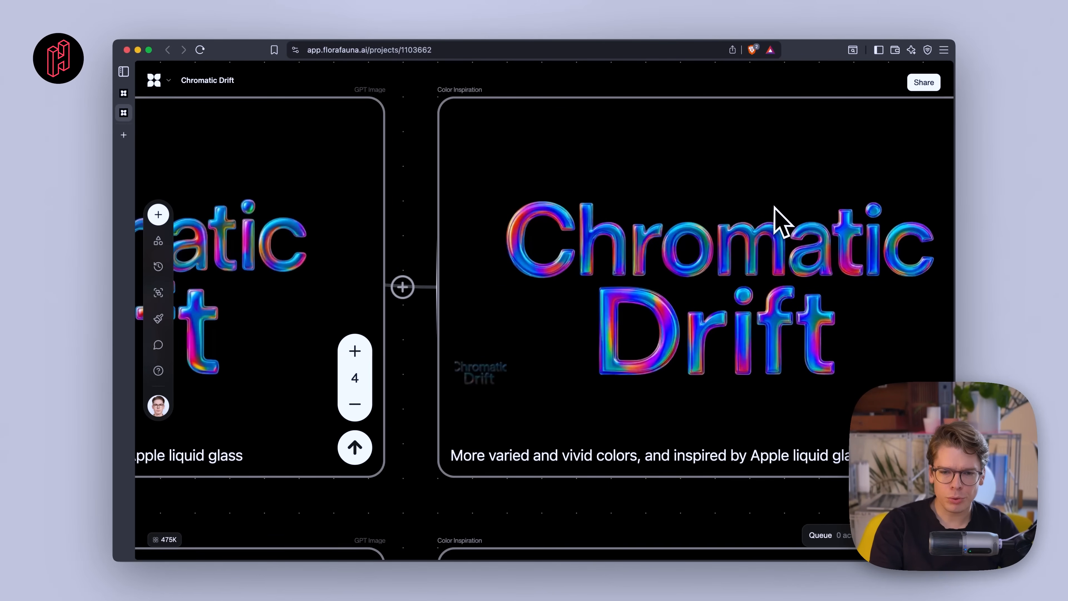
scroll(775, 211, "down", 7)
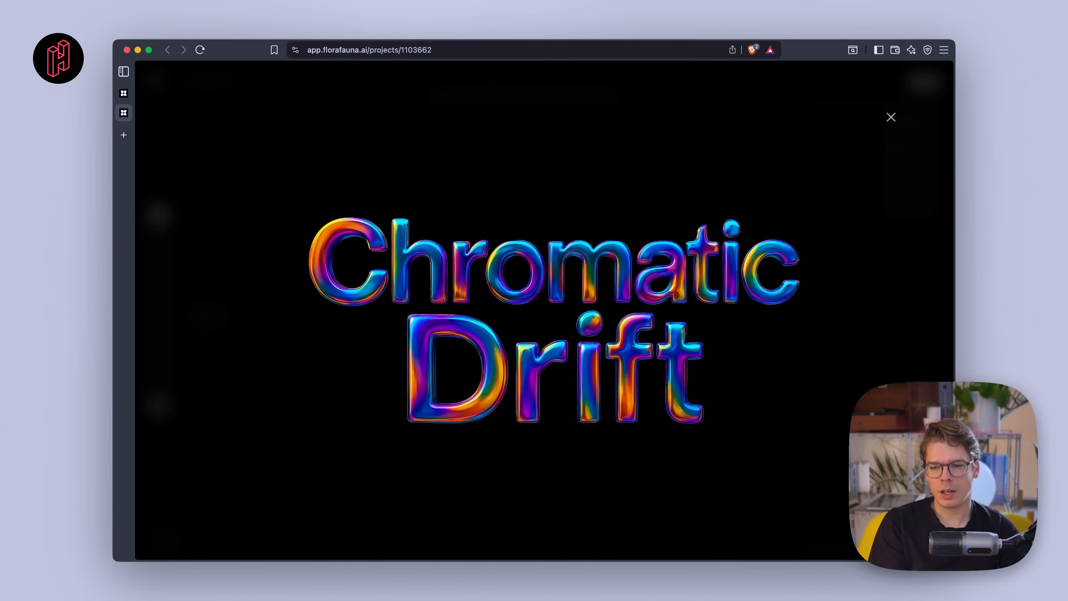
key("Escape")
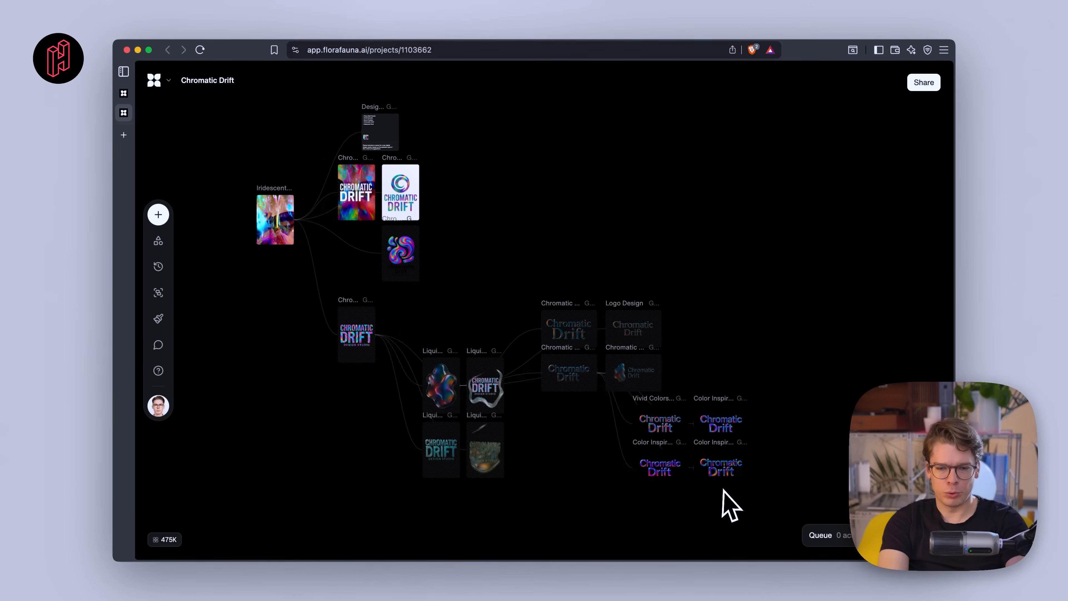
scroll(730, 503, "up", 10)
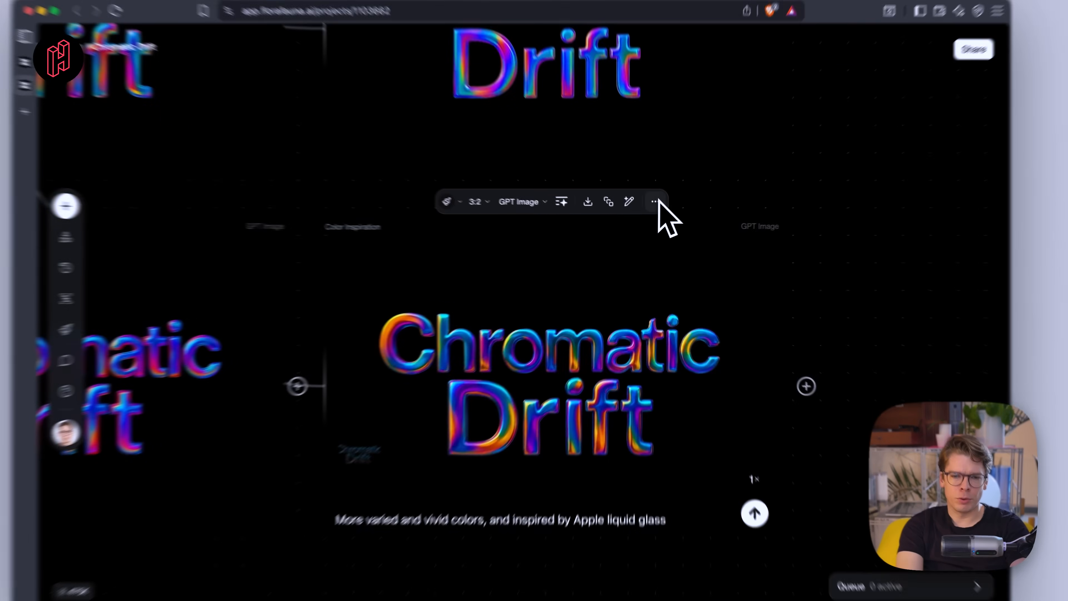
- Upscale the lower-right Color Inspiration logo with Magnific Precision at 2x into a new block
left_click(655, 210)
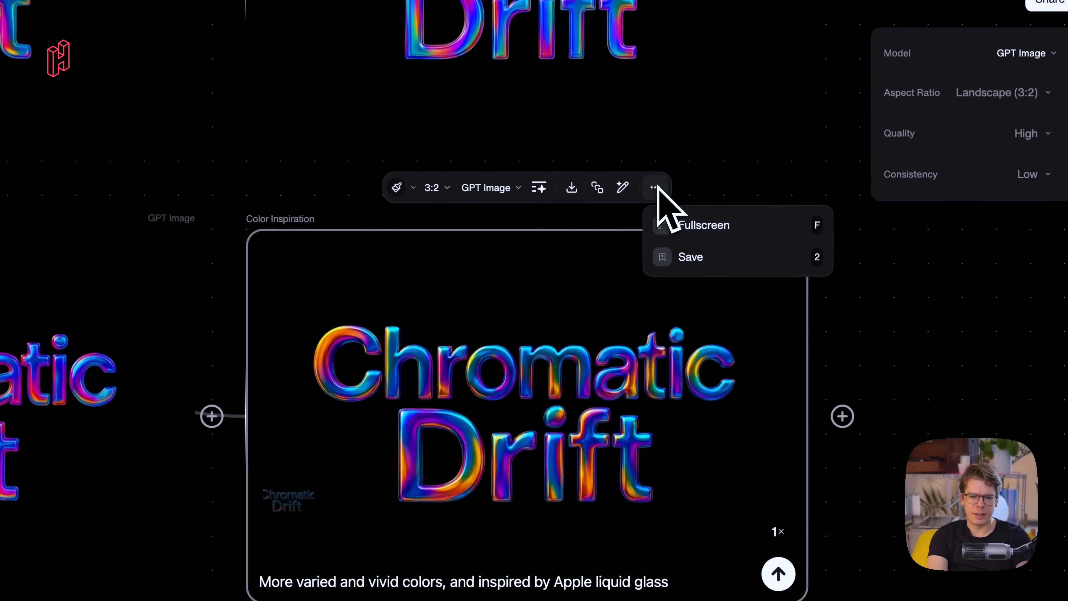
left_click(656, 188)
left_click(624, 189)
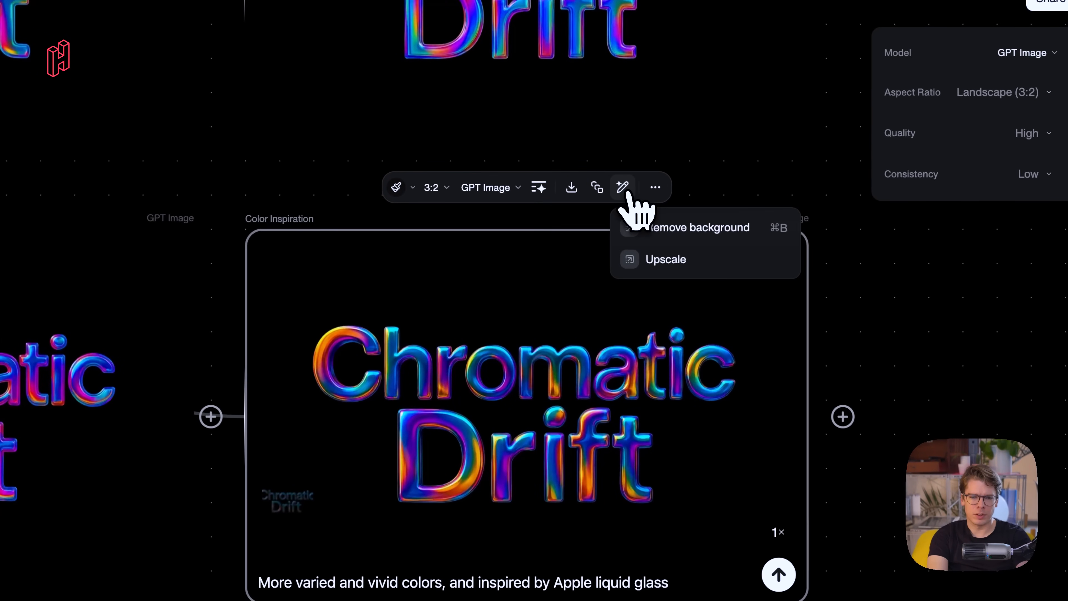
left_click(623, 189)
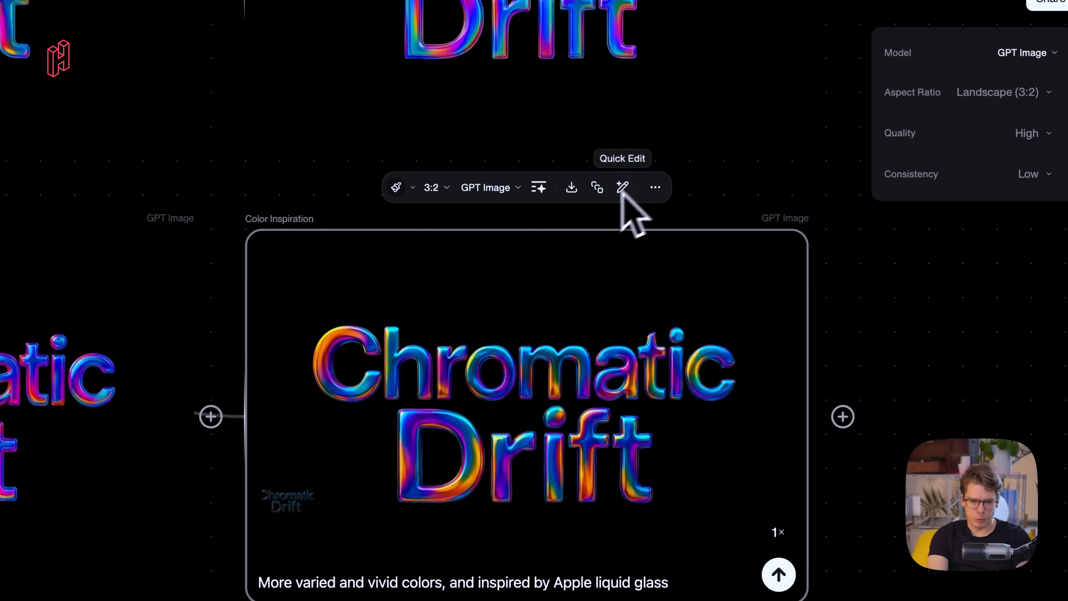
left_click(623, 188)
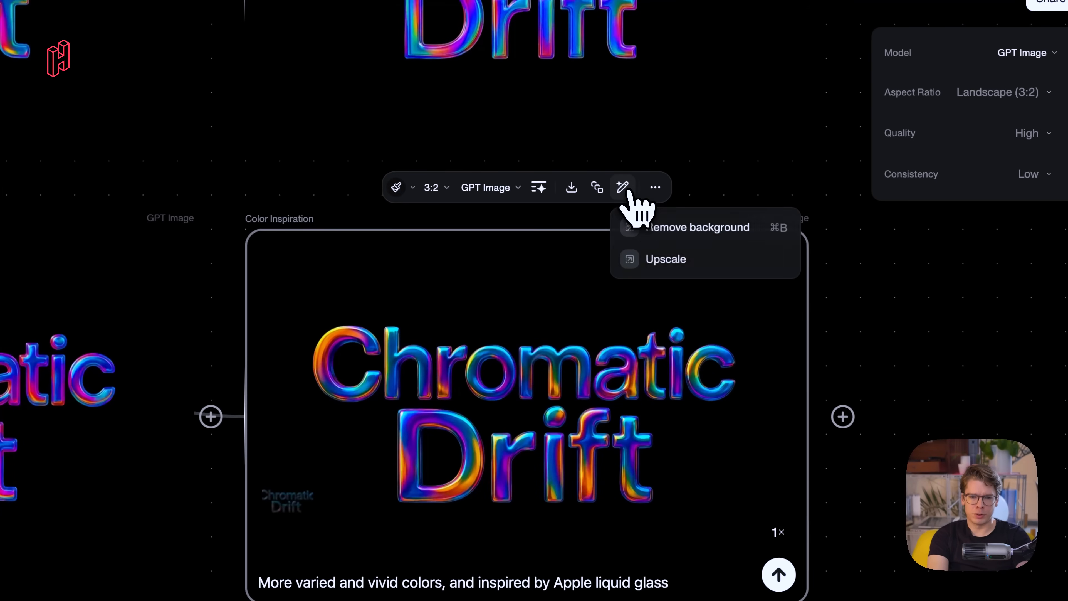
left_click(667, 263)
scroll(681, 354, "down", 5)
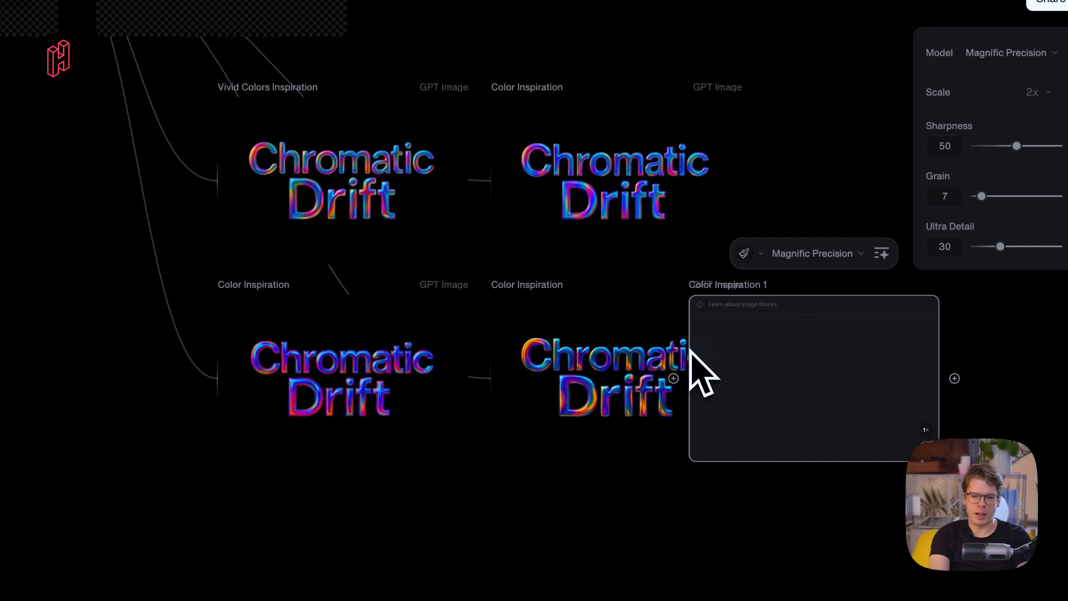
scroll(690, 351, "right", 5)
left_click_drag(518, 278, 526, 304)
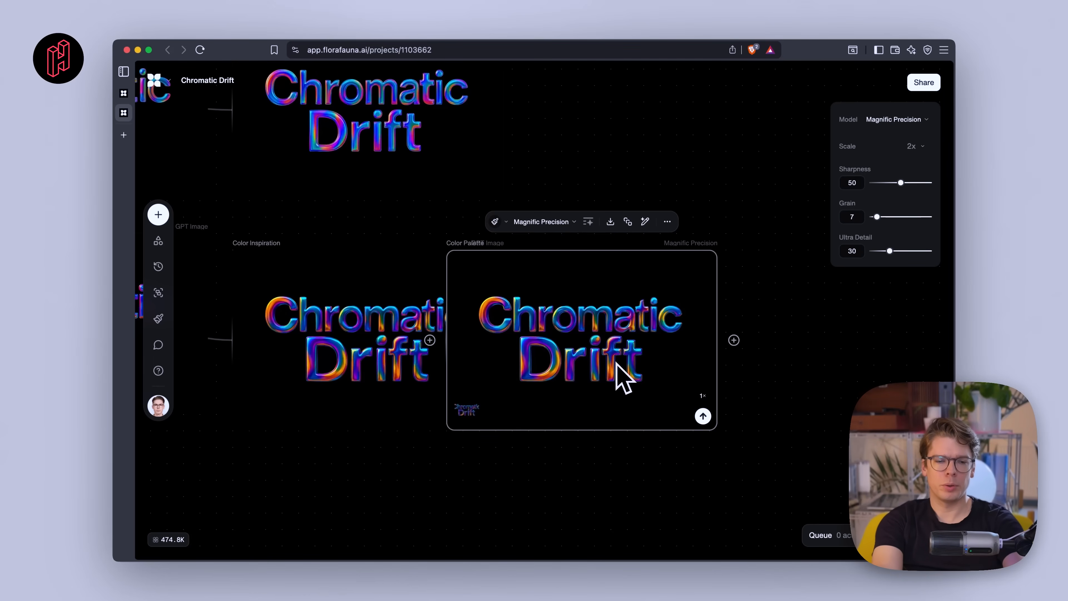
- View the upscaled Chromatic Drift logo fullscreen and pan back across the whole canvas
scroll(563, 371, "up", 5)
scroll(563, 372, "down", 3)
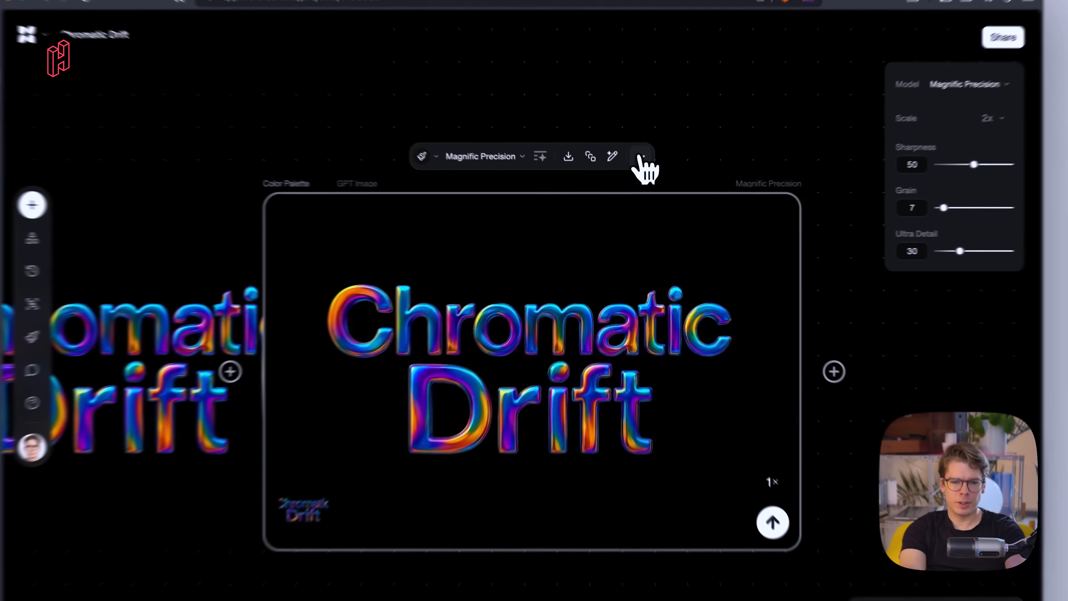
left_click(636, 176)
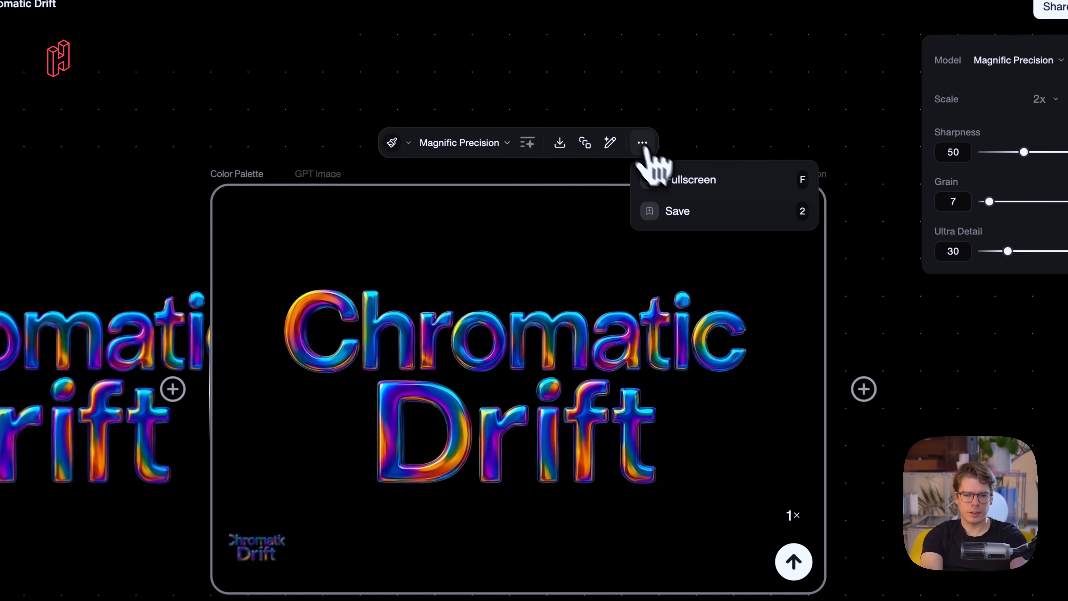
left_click(669, 203)
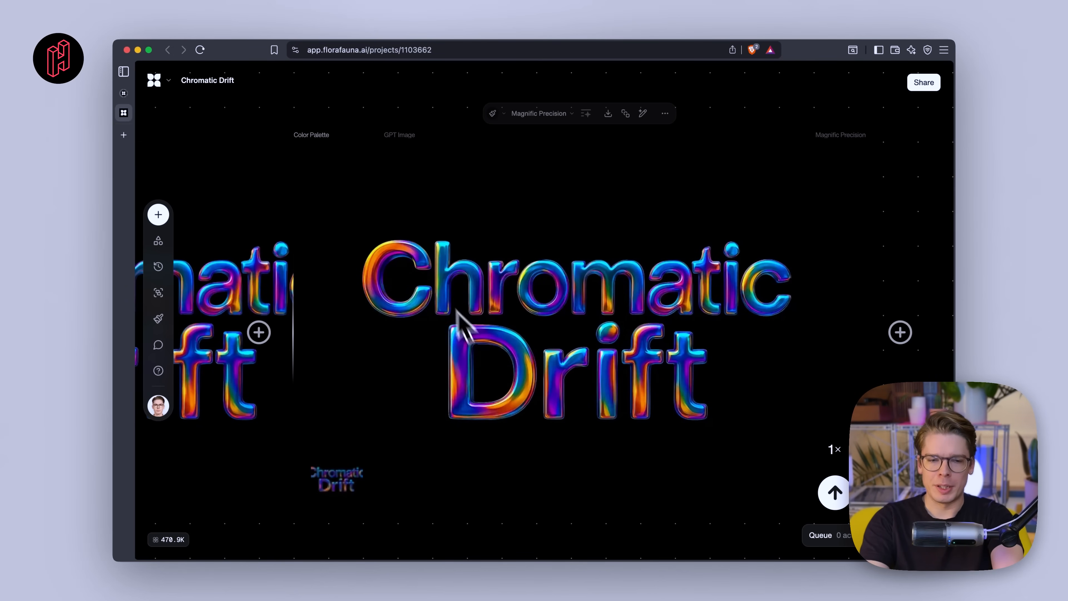
scroll(585, 407, "down", 10)
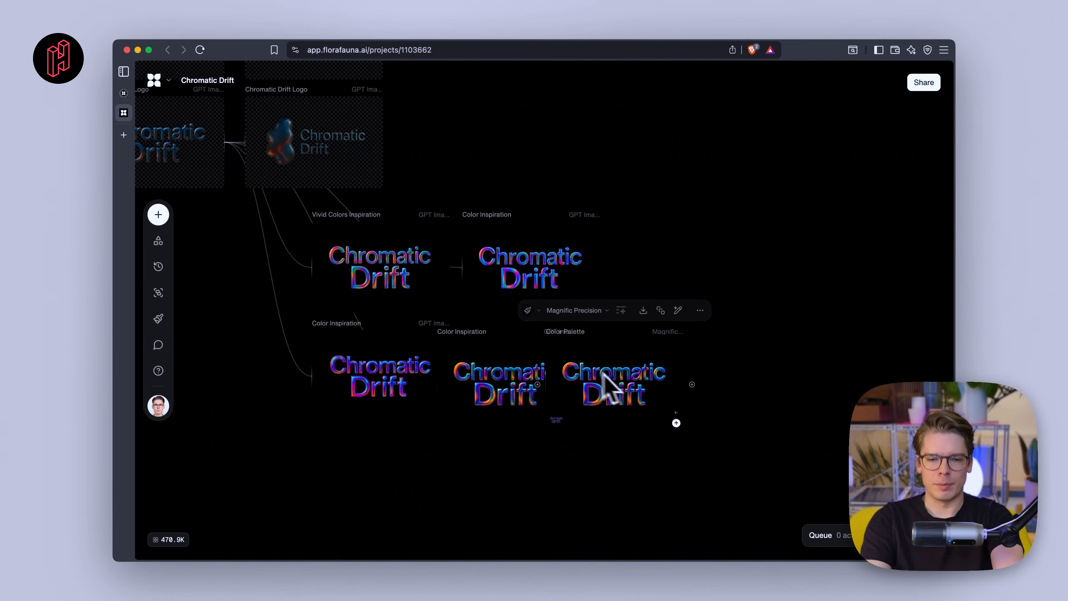
scroll(559, 387, "left", 3)
scroll(555, 385, "down", 3)
scroll(546, 387, "down", 3)
scroll(545, 387, "left", 8)
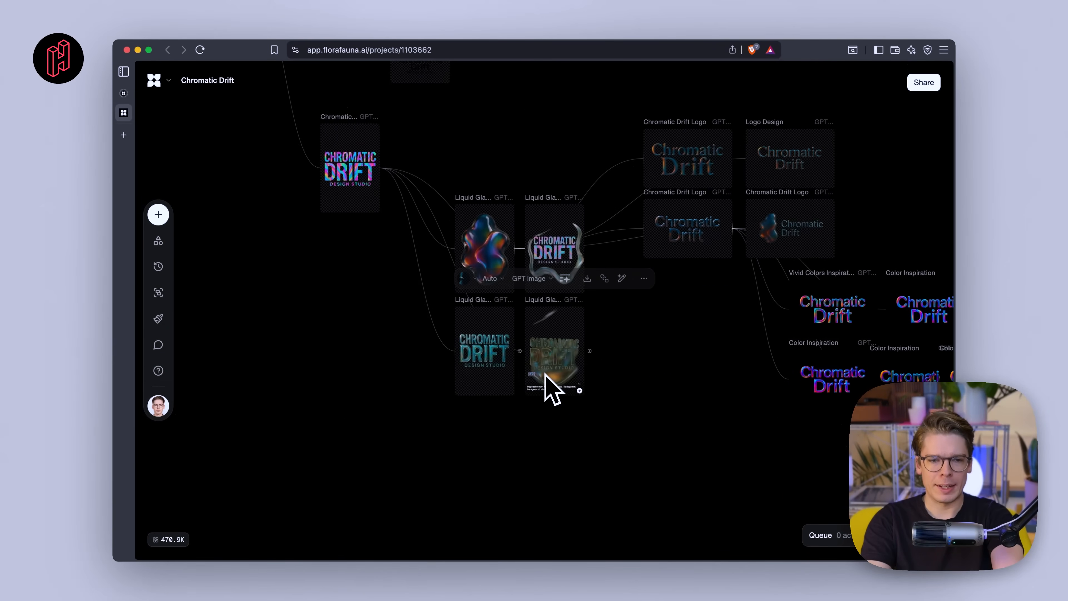
scroll(497, 181, "up", 10)
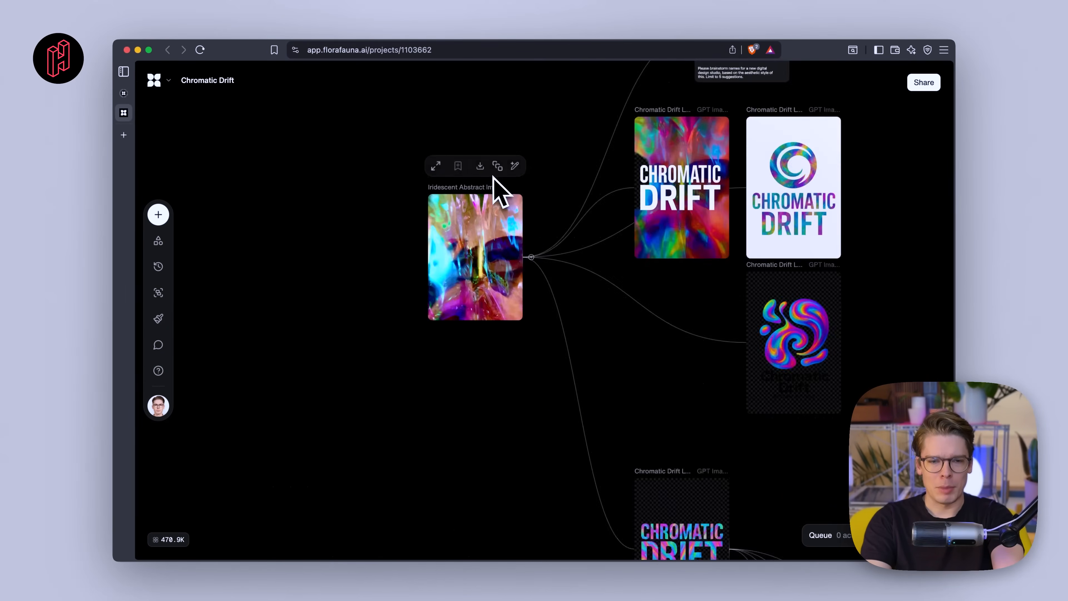
scroll(457, 295, "down", 5)
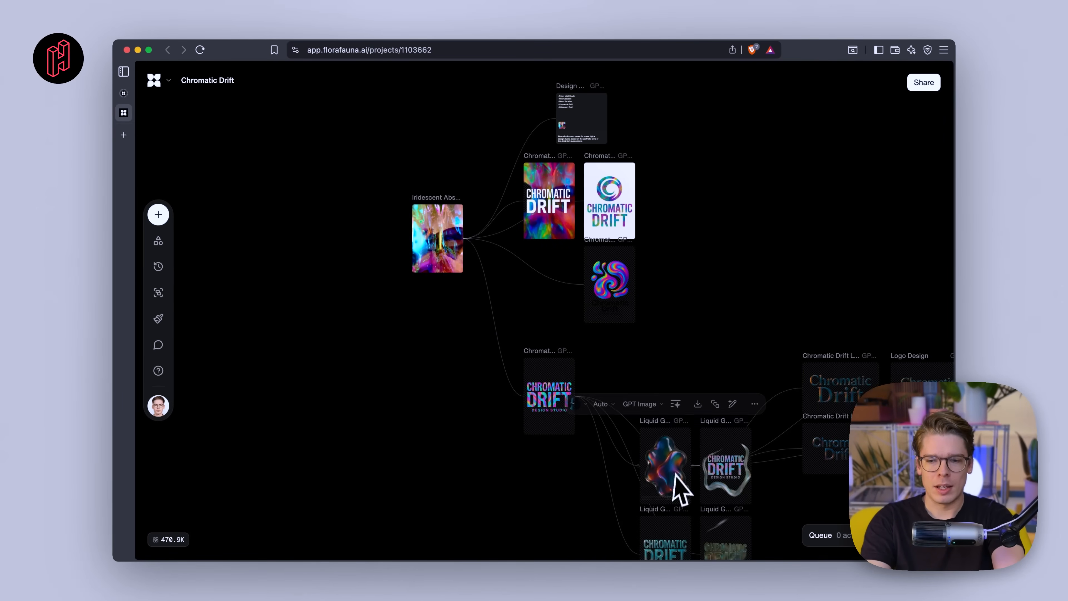
scroll(631, 488, "up", 10)
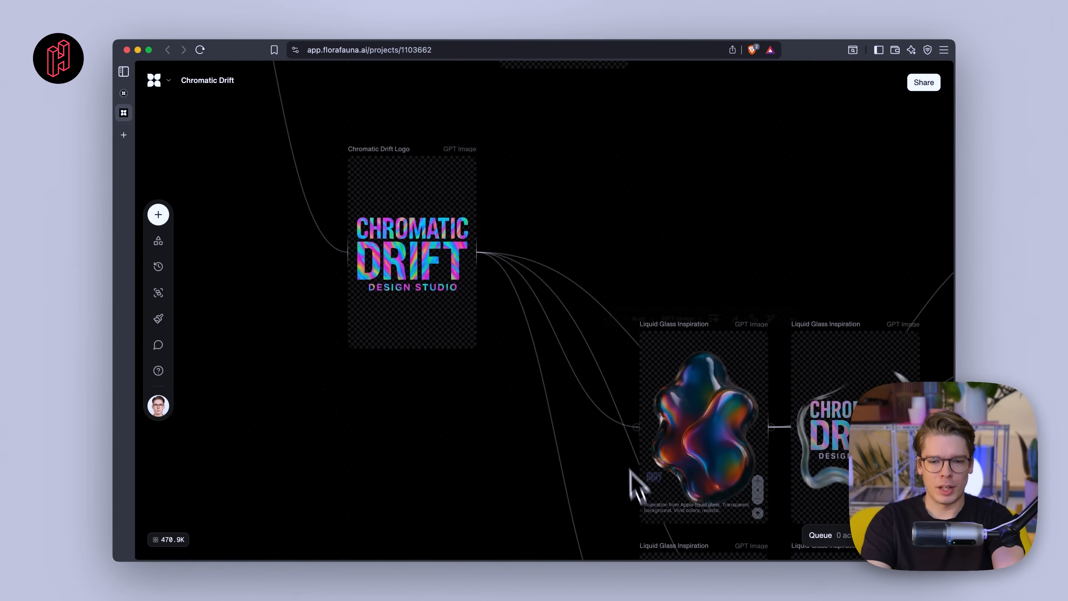
- Draw a connection from the Iridescent Abstract Image and turn it into a new Image block
mouse_move(670, 403)
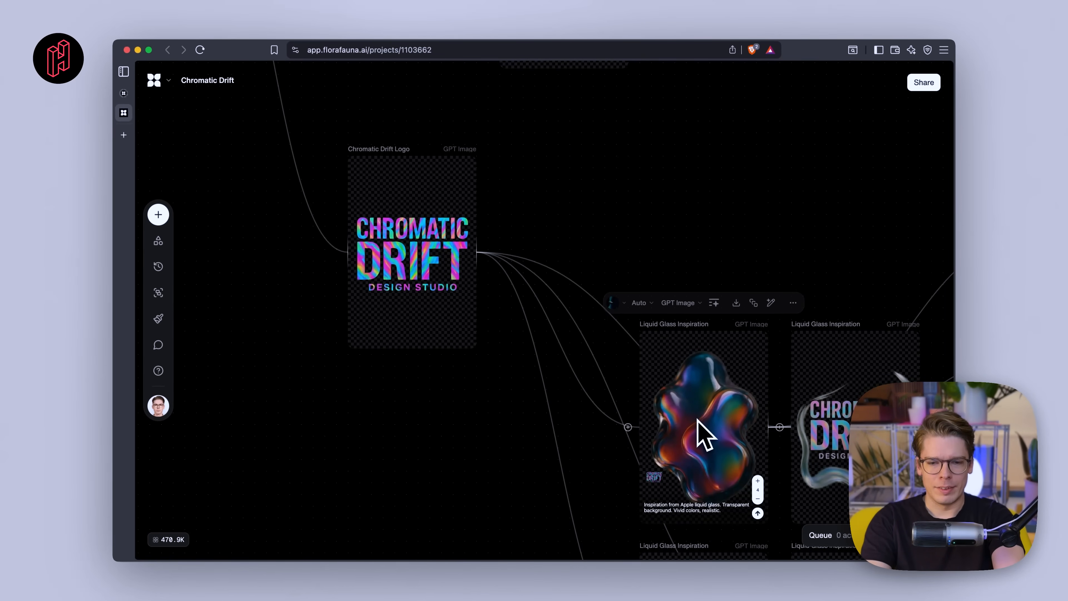
scroll(697, 420, "down", 7)
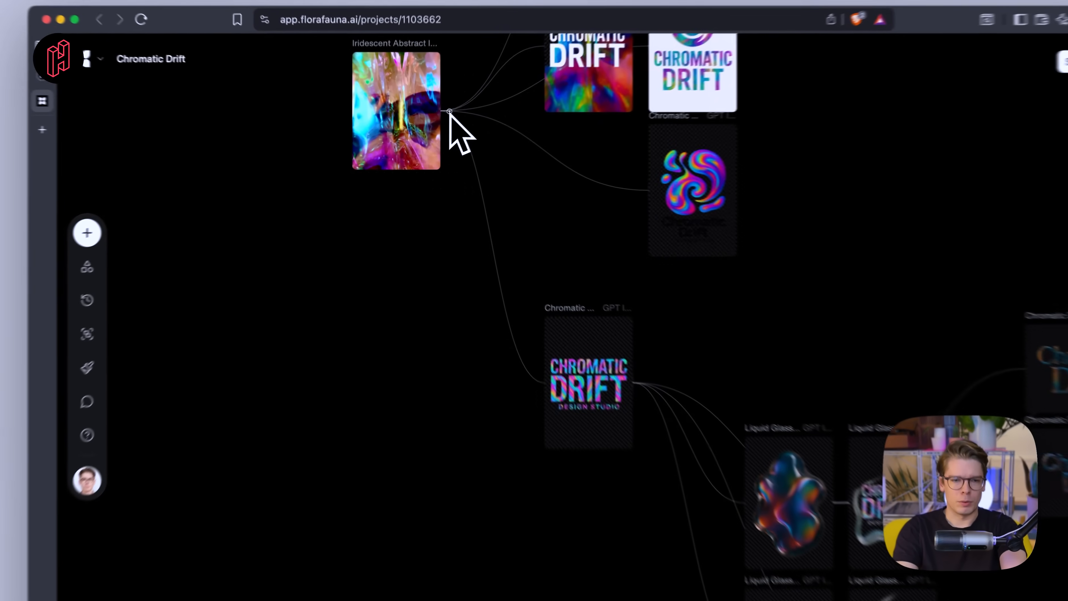
left_click_drag(436, 122, 445, 470)
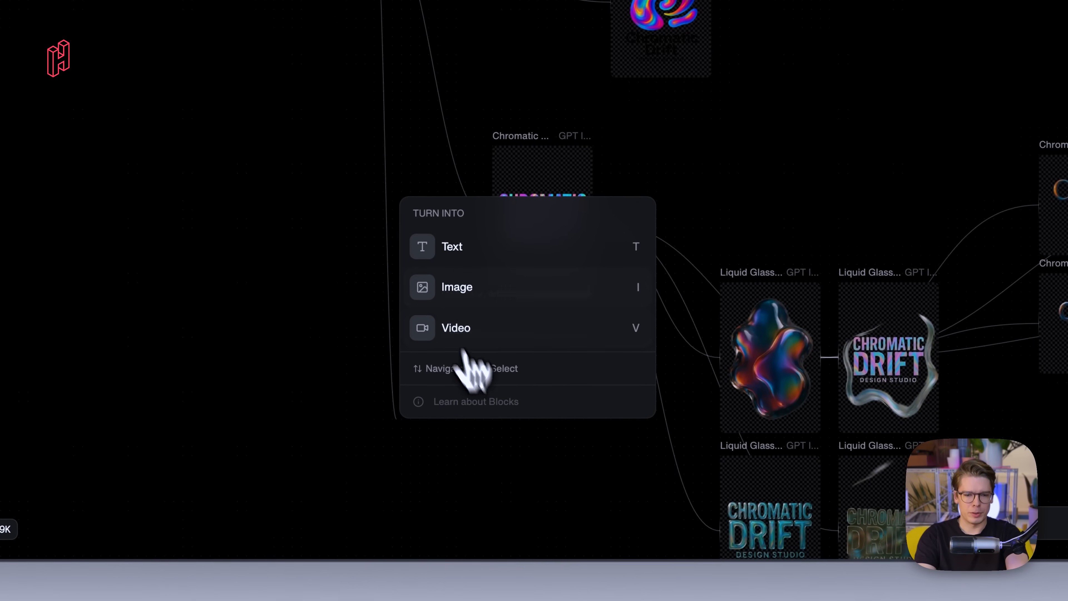
left_click(465, 293)
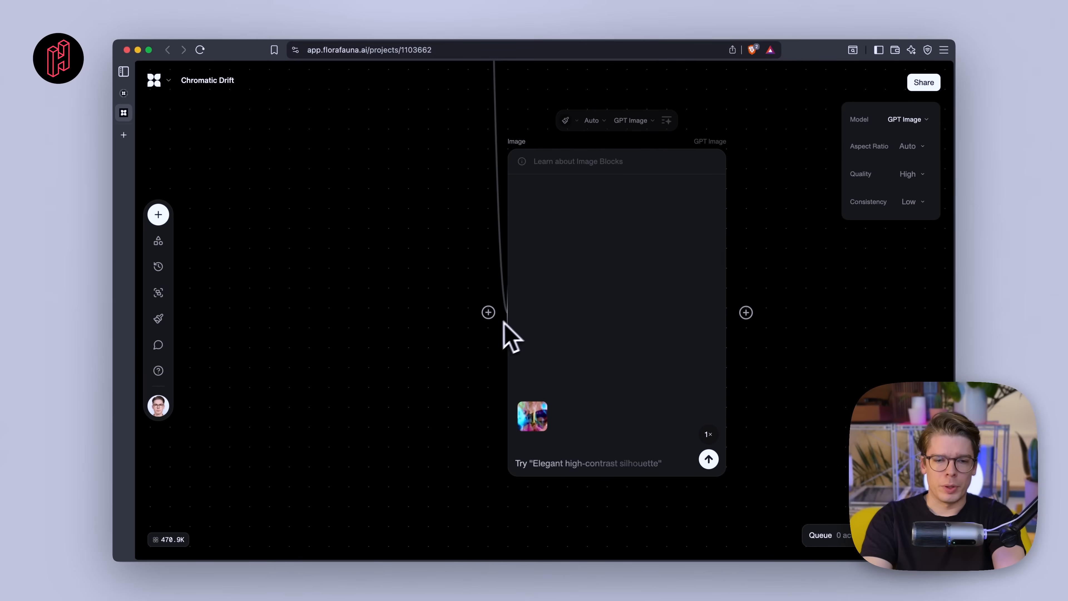
- Connect the Liquid Glass Inspiration blob image as a second reference input to the new Image block
scroll(518, 322, "down", 5)
scroll(506, 323, "down", 5)
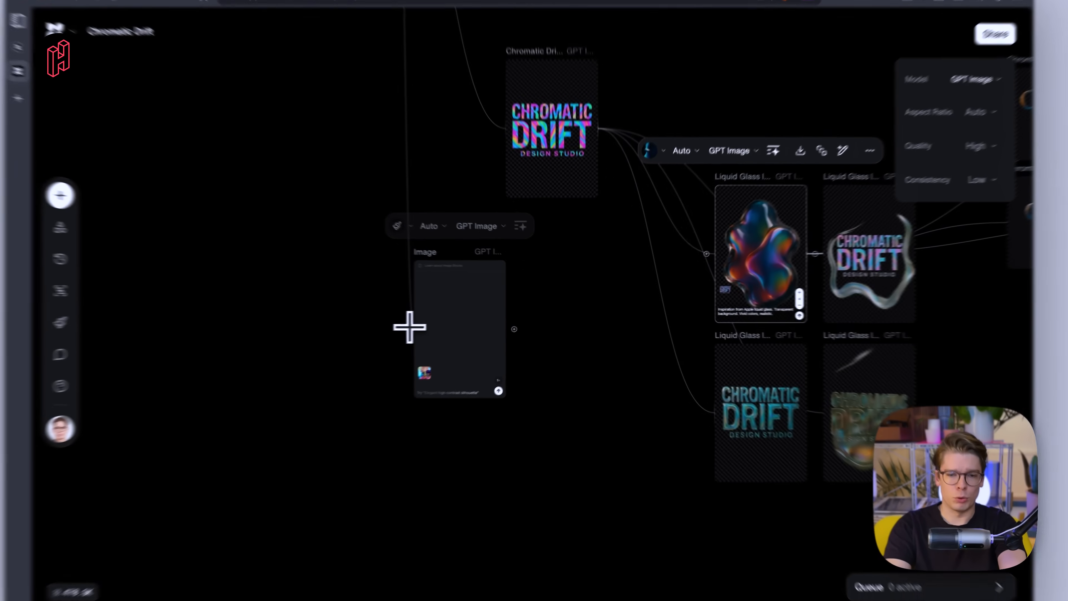
left_click_drag(444, 322, 728, 264)
left_click_drag(854, 249, 854, 250)
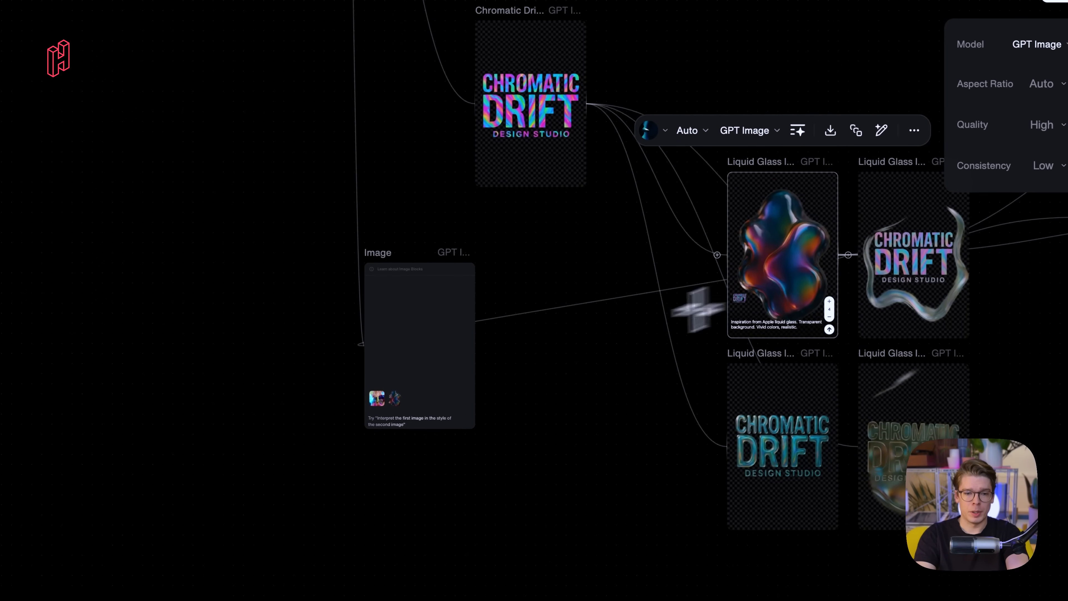
left_click_drag(381, 259, 450, 427)
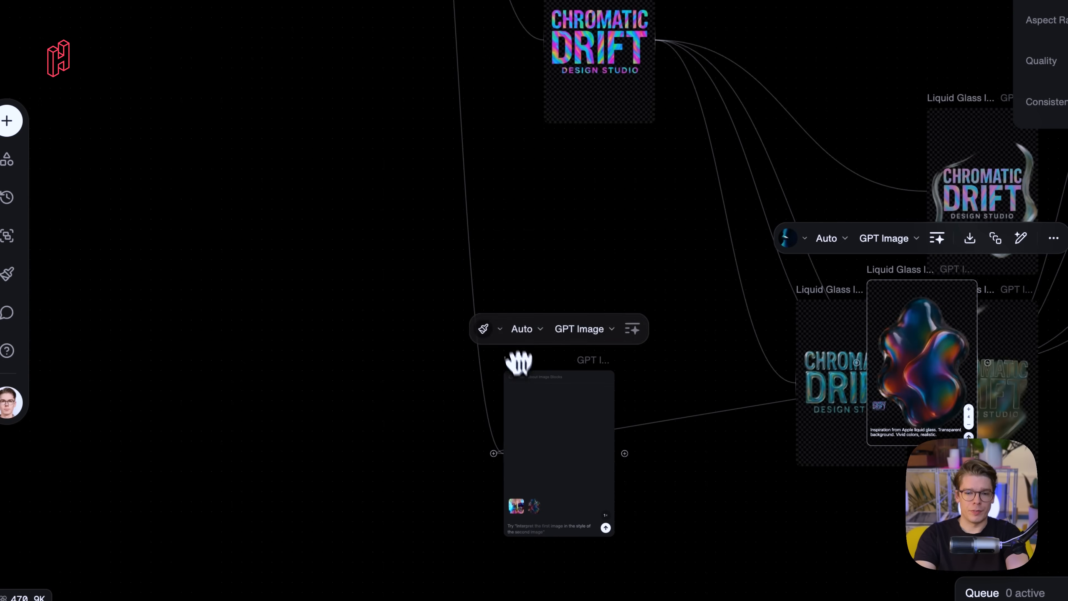
left_click_drag(518, 363, 413, 178)
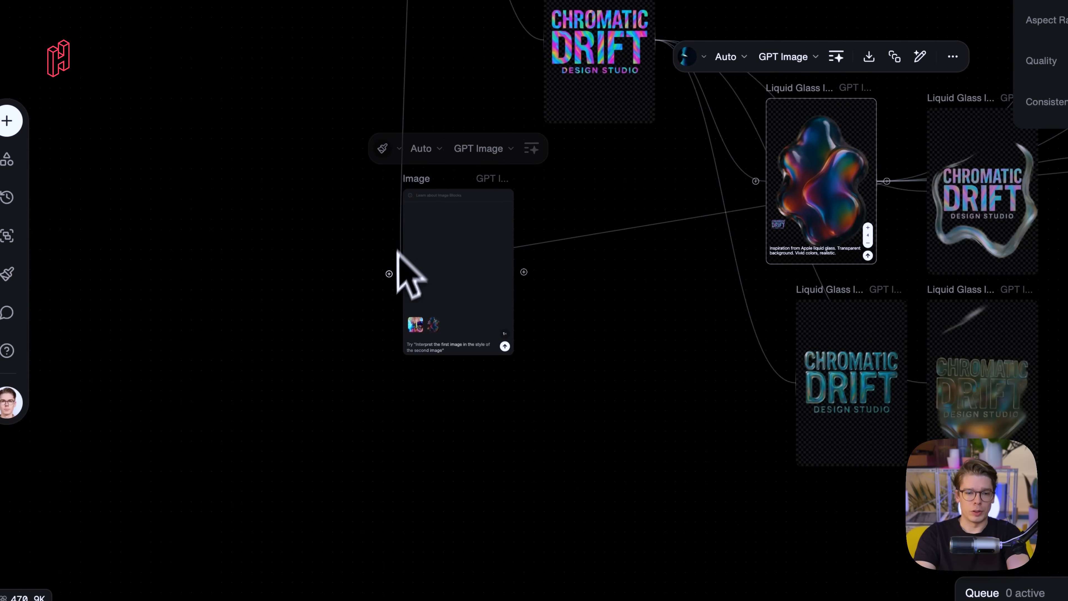
- Enter the prompt "Create abstract background" in the new Image block
scroll(389, 274, "up", 10)
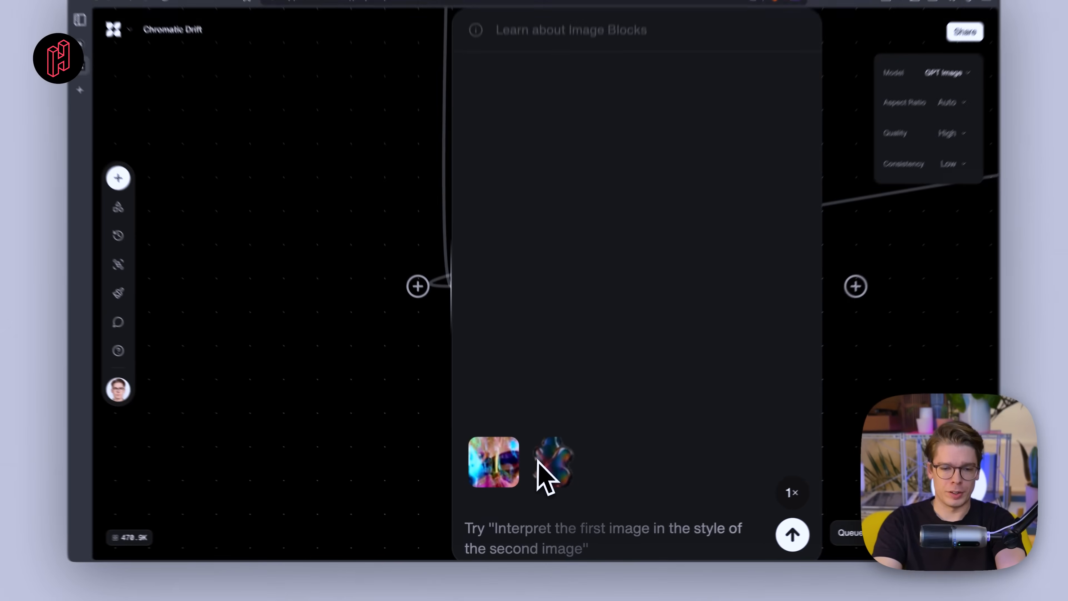
scroll(537, 461, "down", 4)
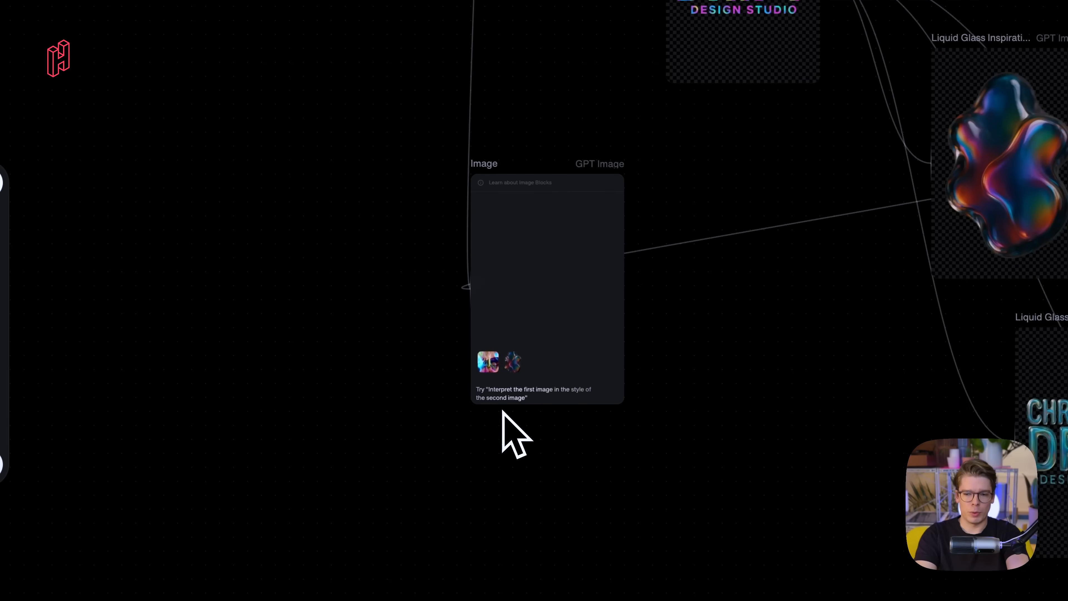
scroll(505, 415, "up", 5)
left_click(515, 416)
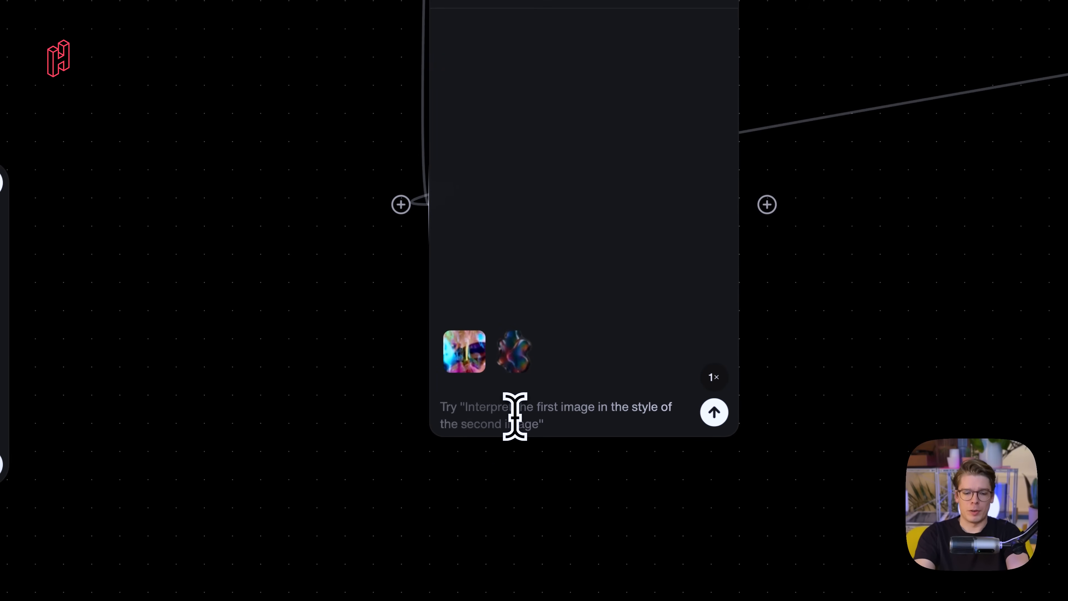
type("Create ")
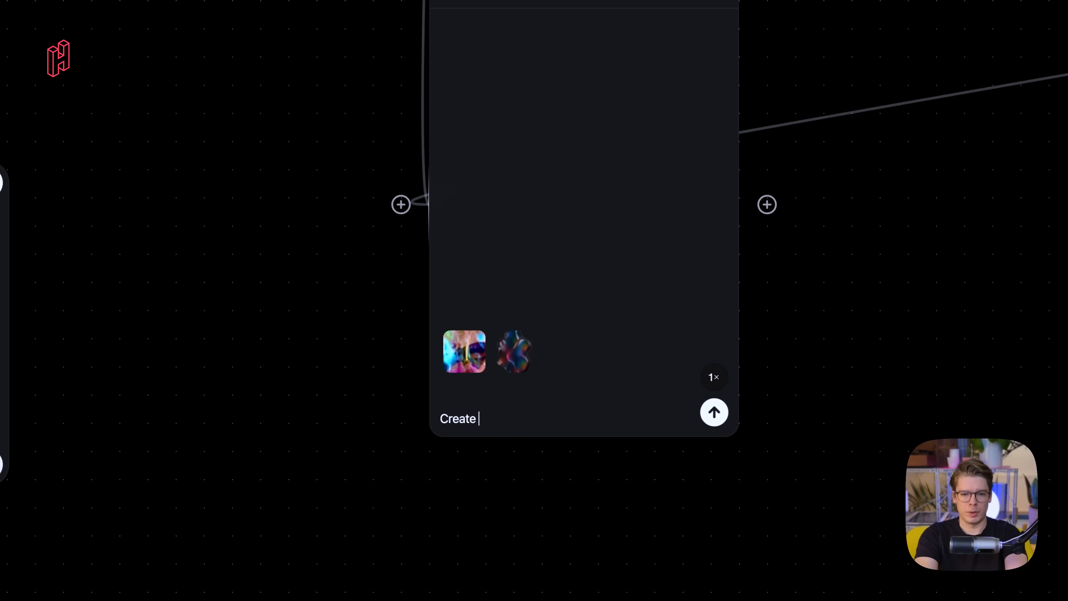
type("abstract backgr")
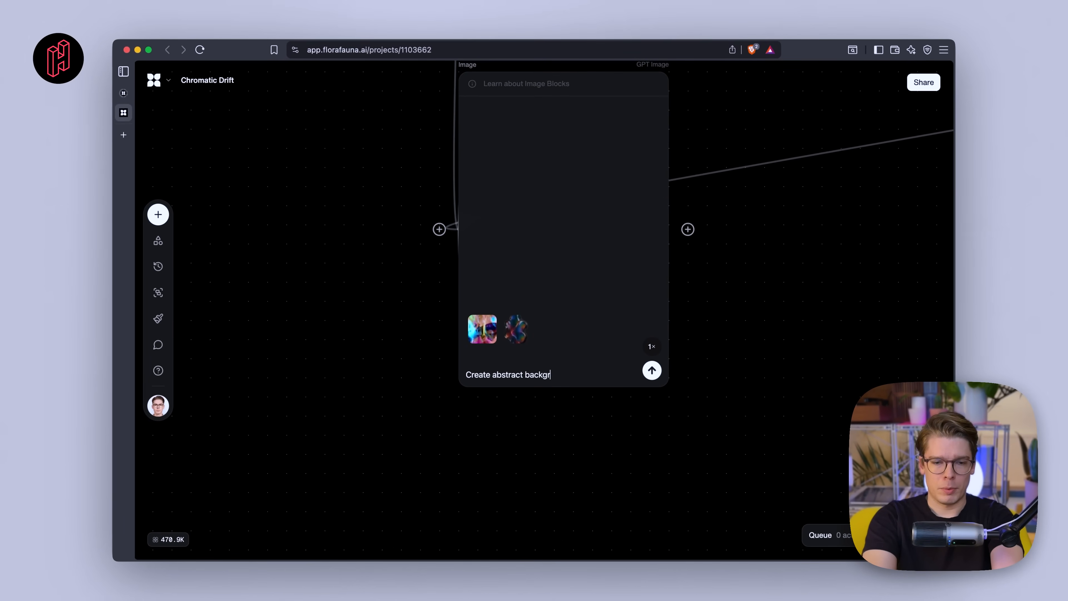
type("ound")
- Set the Image block's aspect ratio to 3:2
scroll(520, 389, "up", 3)
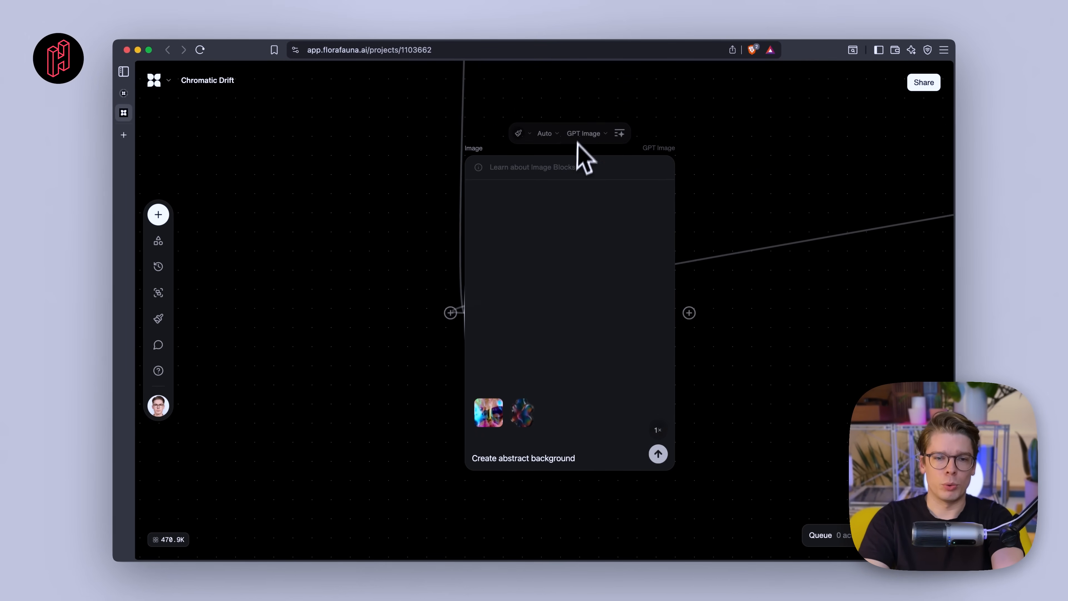
left_click(584, 133)
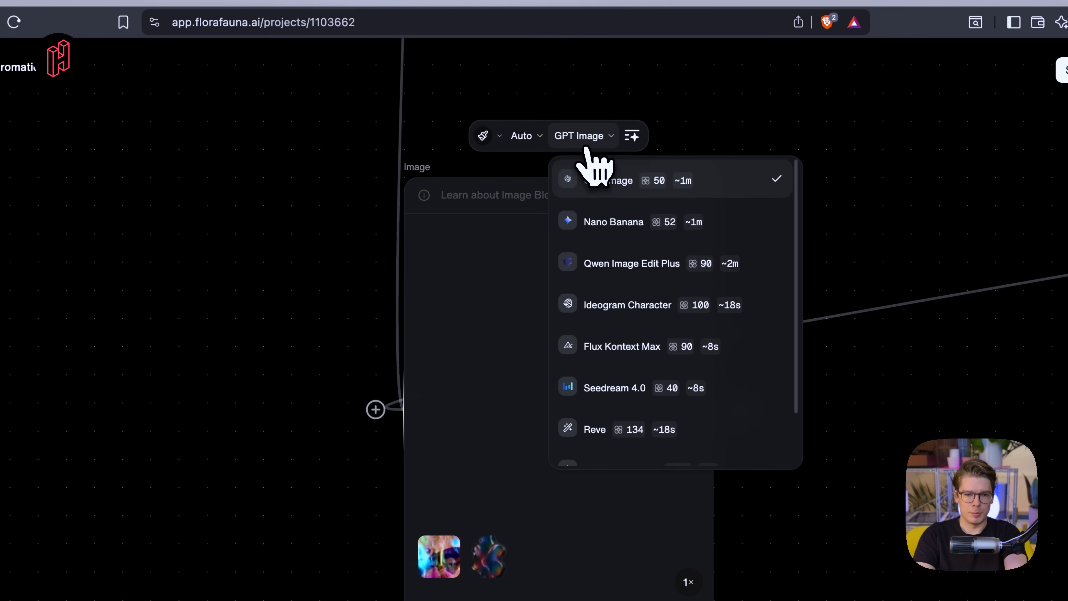
left_click(523, 136)
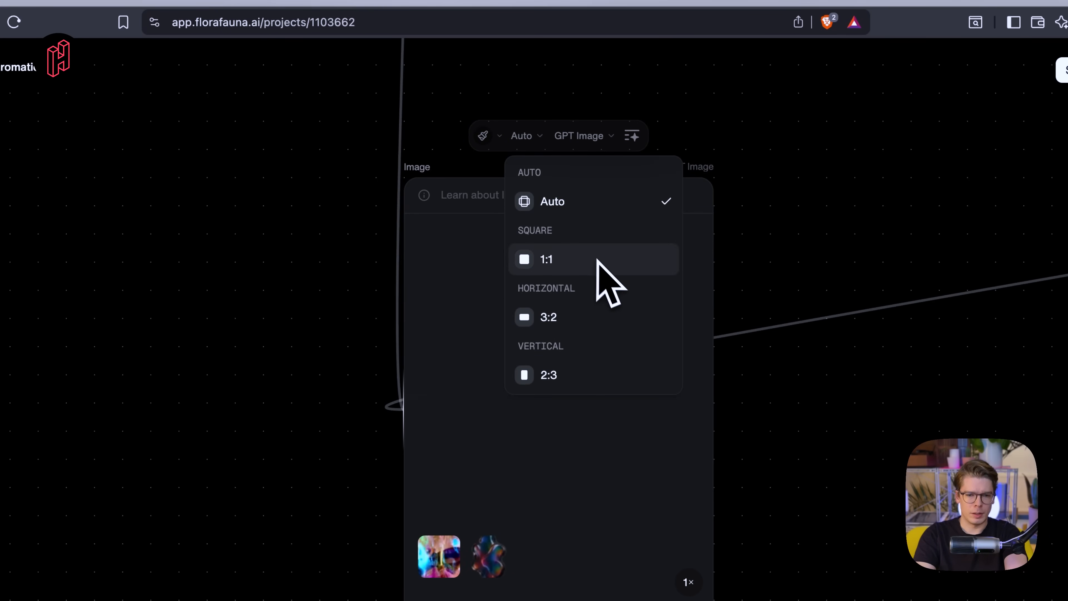
left_click(587, 328)
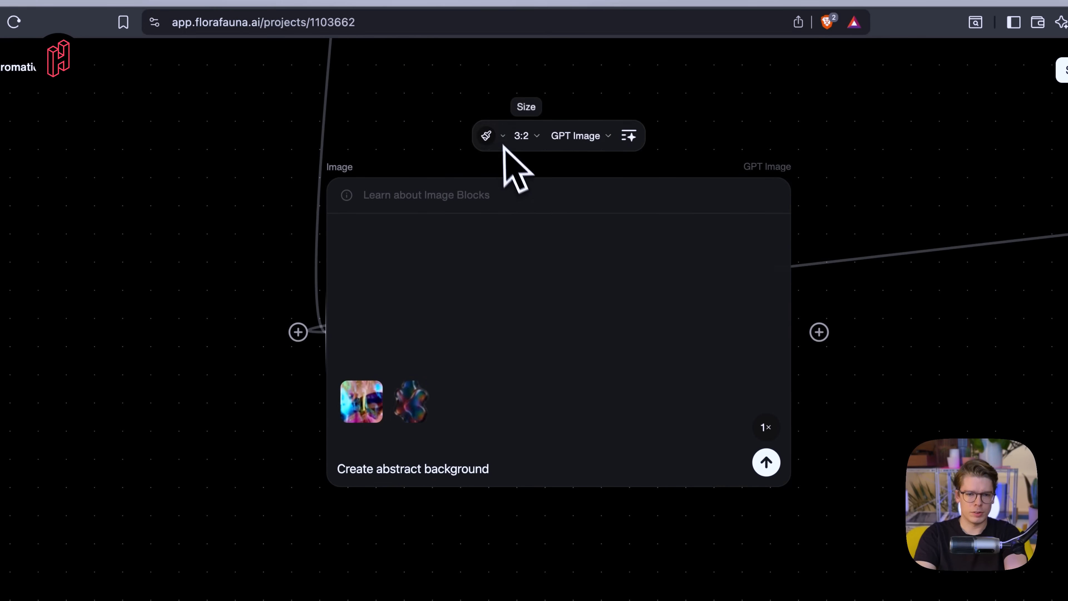
- Apply the Extreme Detailer style to the Image block
left_click(494, 133)
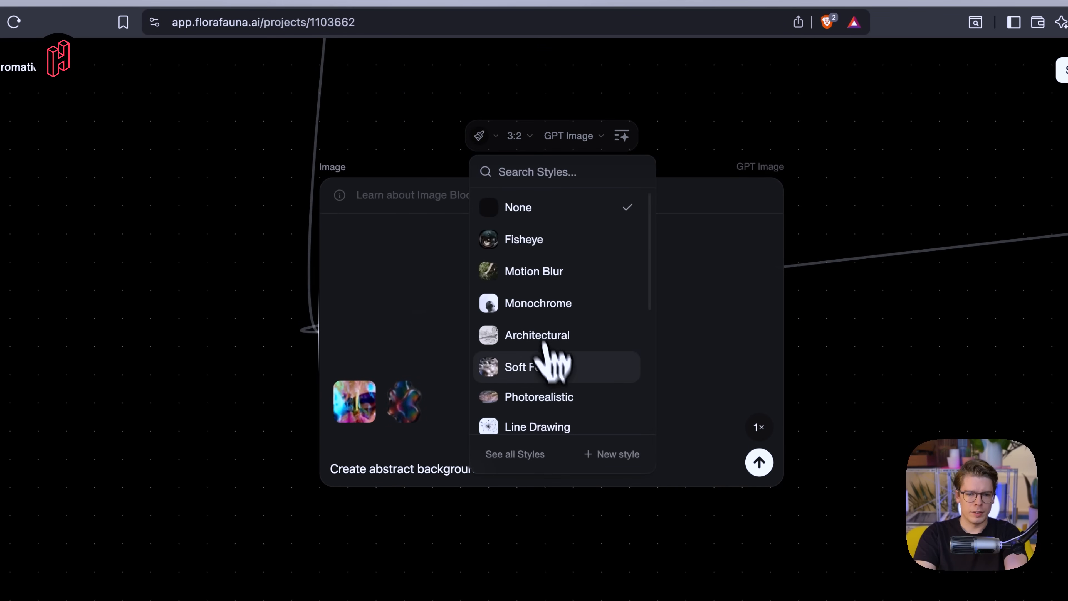
scroll(589, 366, "down", 3)
scroll(589, 382, "down", 1)
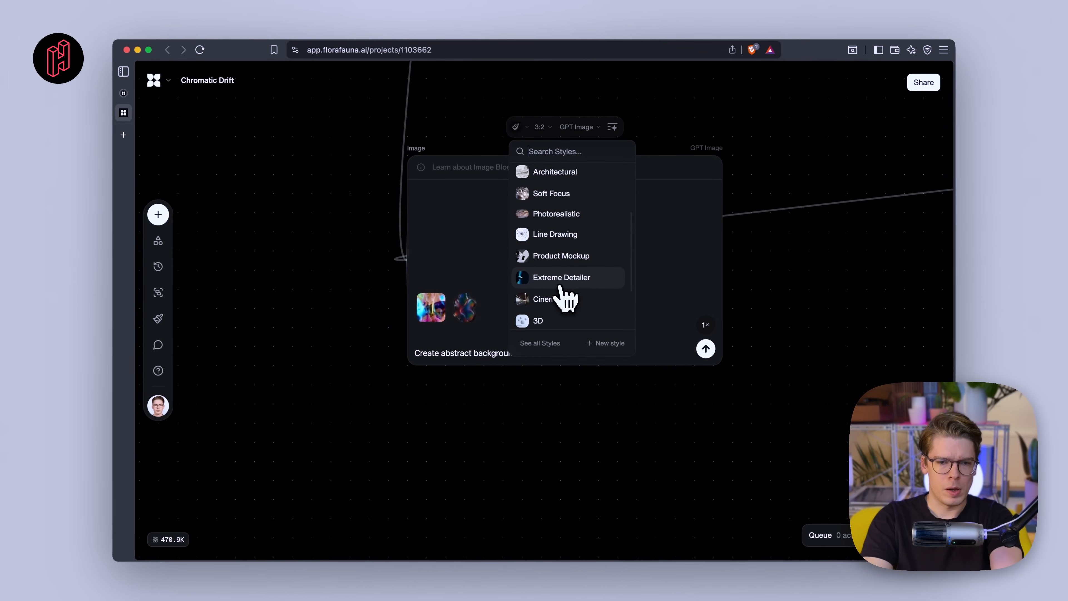
scroll(563, 291, "down", 1)
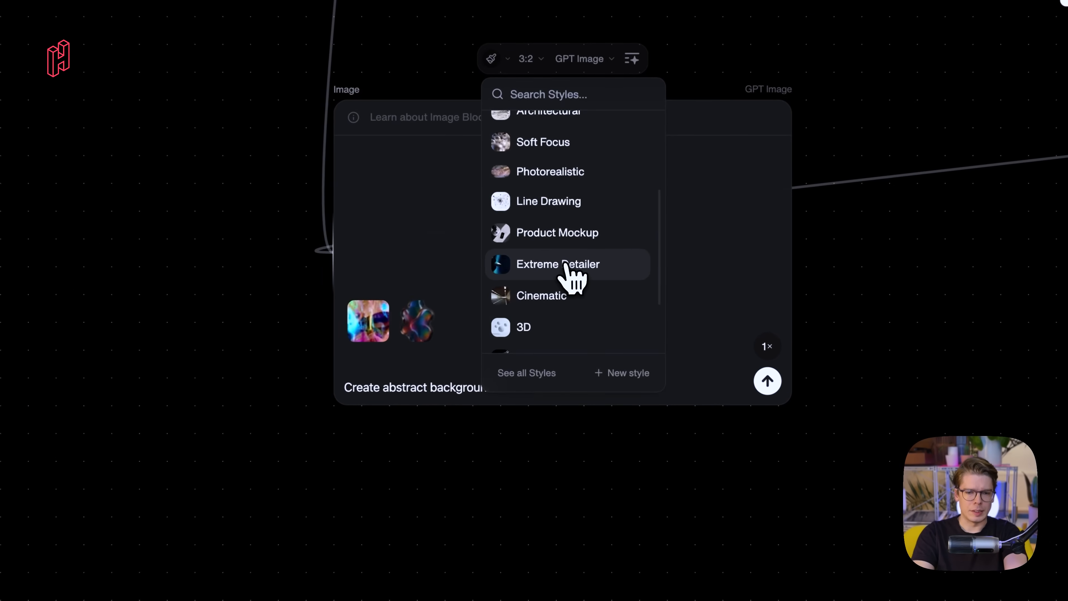
left_click(565, 265)
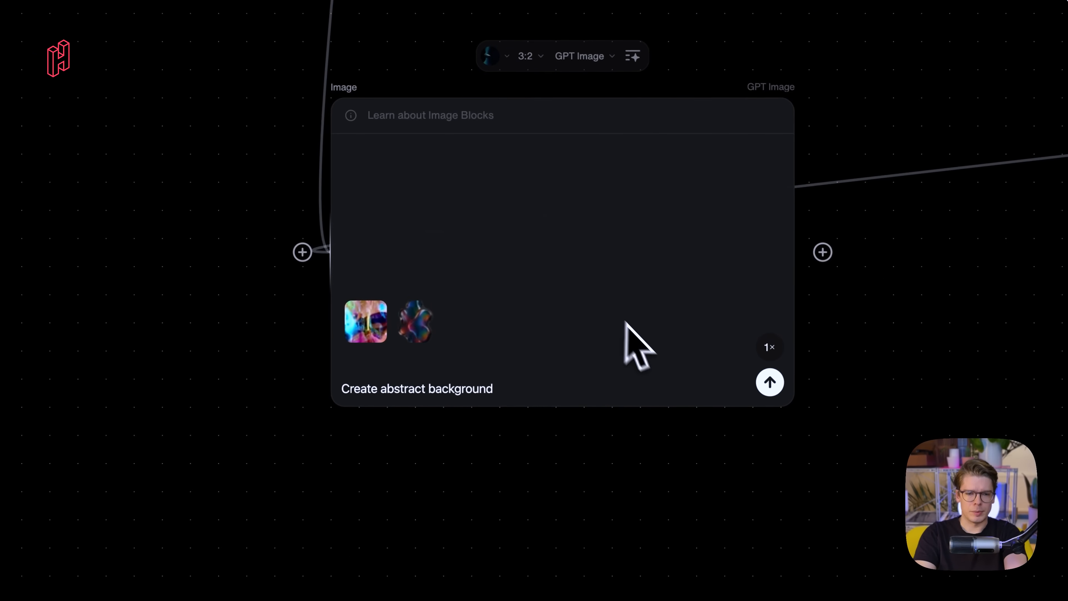
- Generate the abstract background prompt as four image variations
scroll(631, 351, "down", 3)
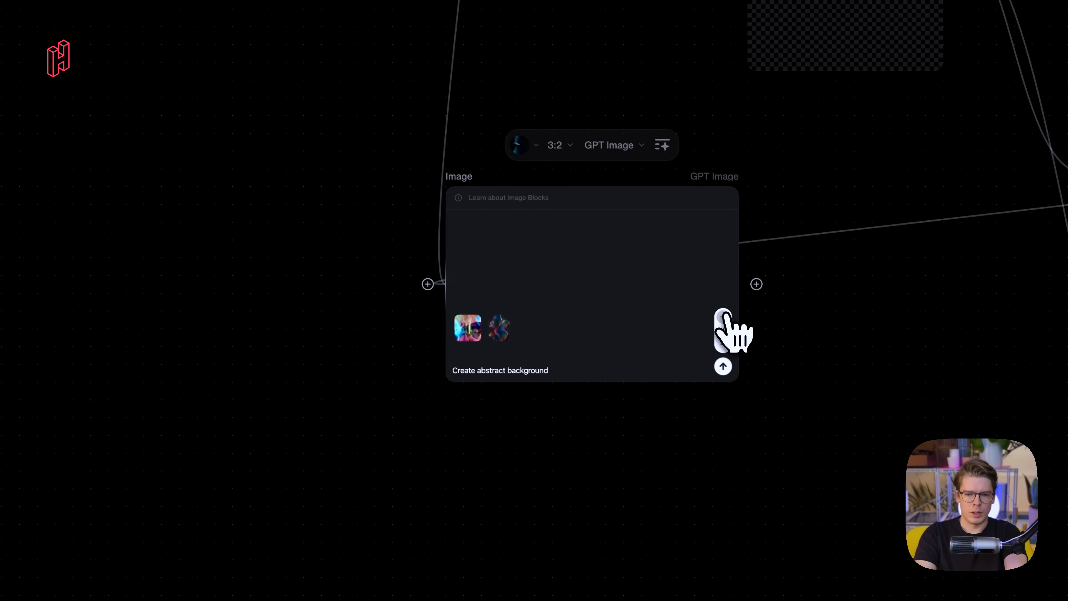
left_click(724, 368)
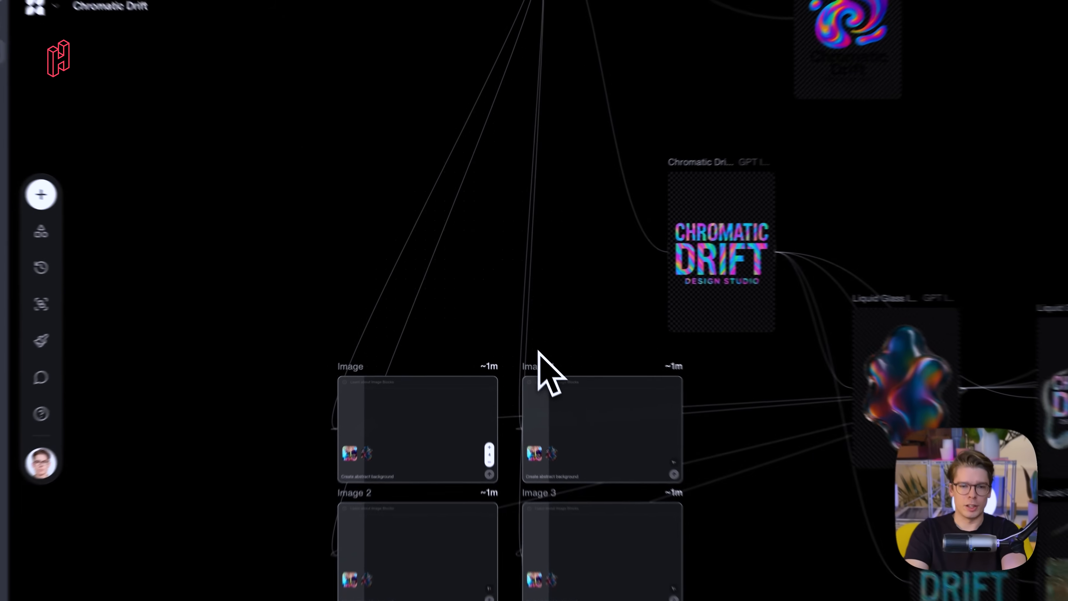
- Examine the four generated Abstract Background images up close across the canvas
scroll(538, 352, "down", 3)
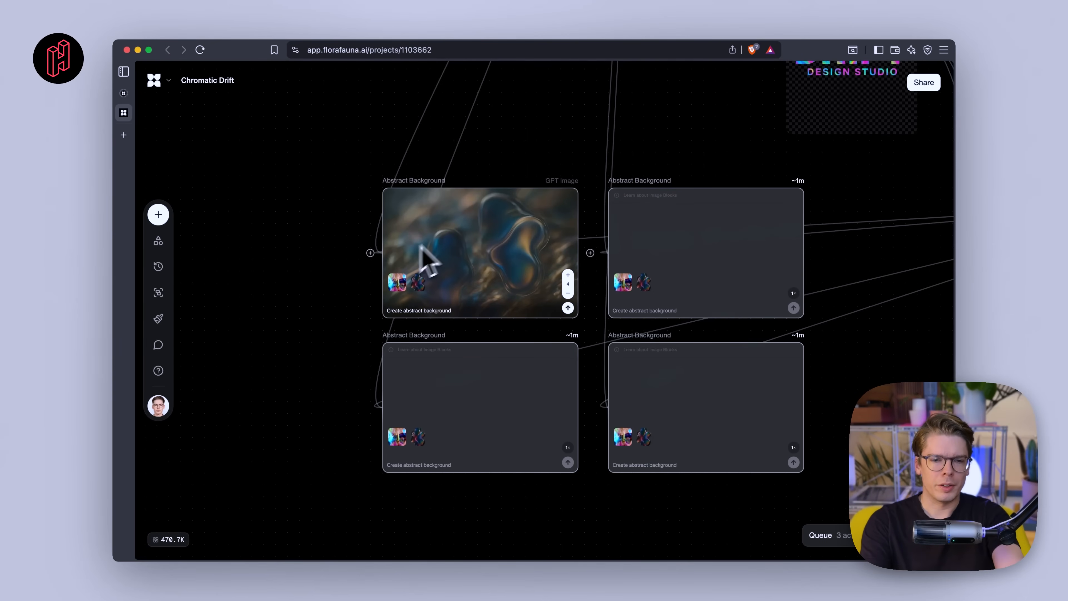
scroll(479, 265, "up", 6)
scroll(477, 272, "up", 3)
scroll(477, 272, "down", 5)
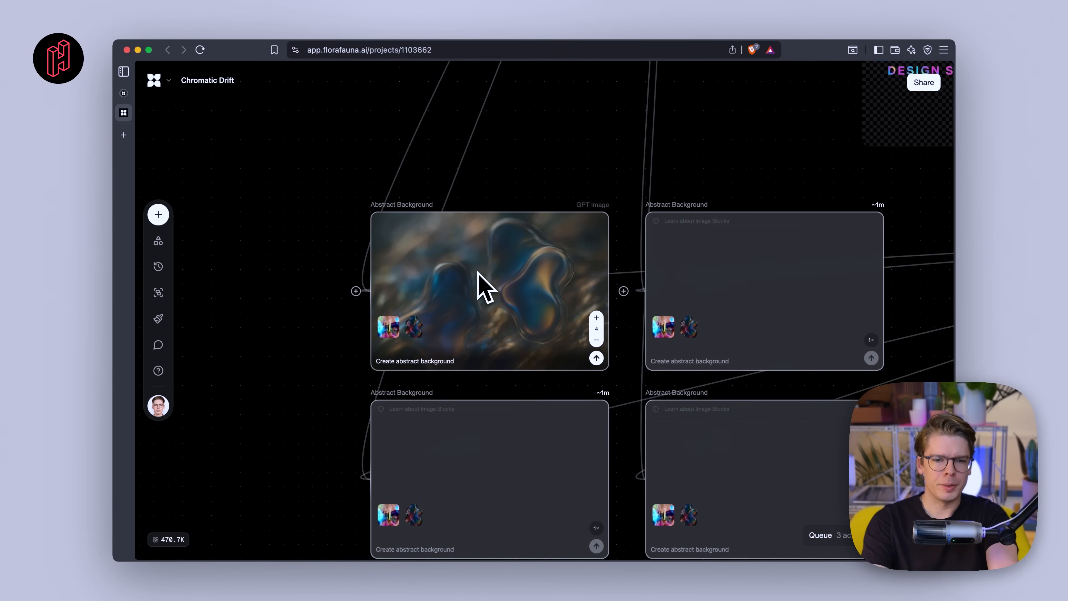
scroll(482, 324, "down", 5)
scroll(570, 327, "right", 8)
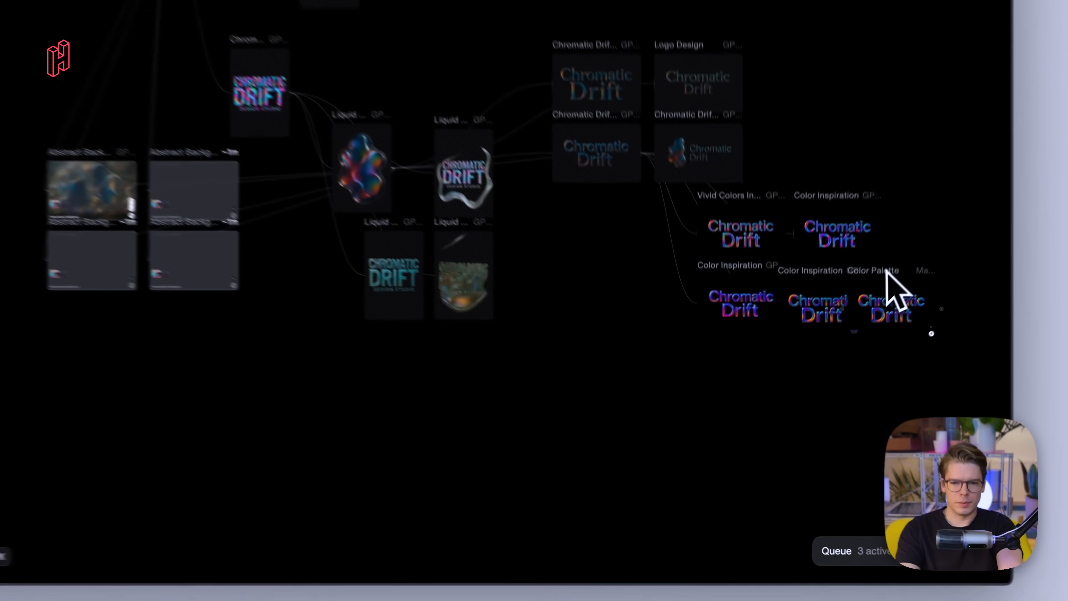
left_click_drag(863, 343, 389, 459)
left_click_drag(310, 419, 131, 206)
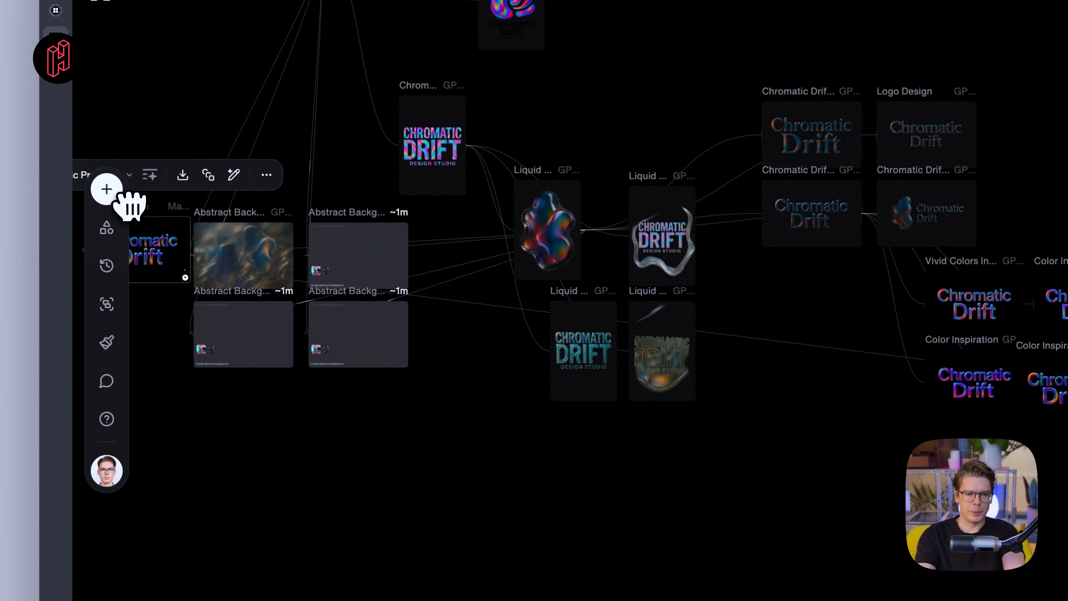
scroll(131, 206, "up", 10)
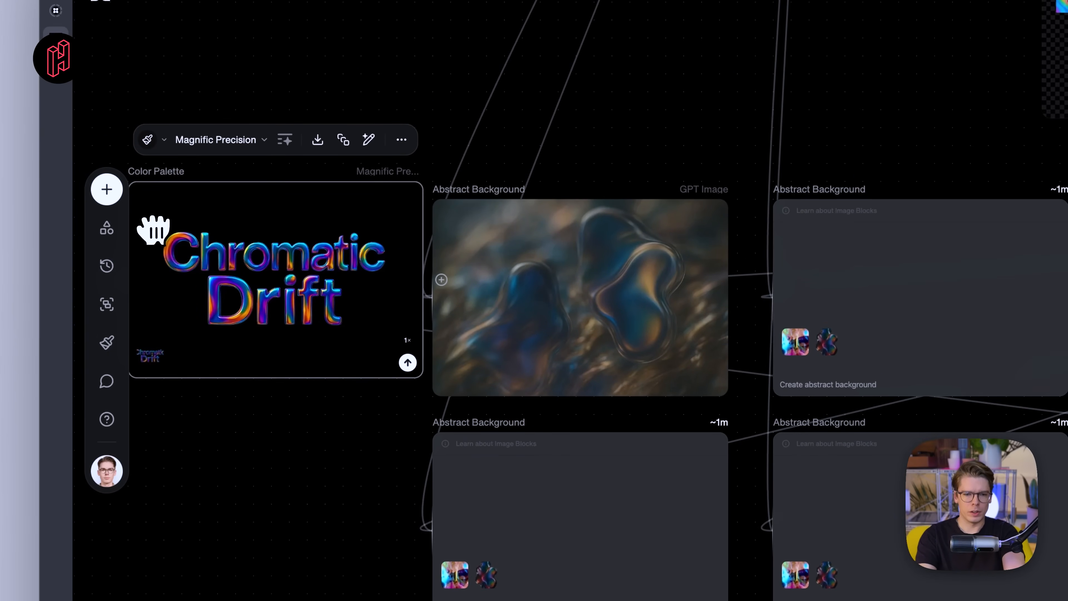
scroll(363, 228, "down", 3)
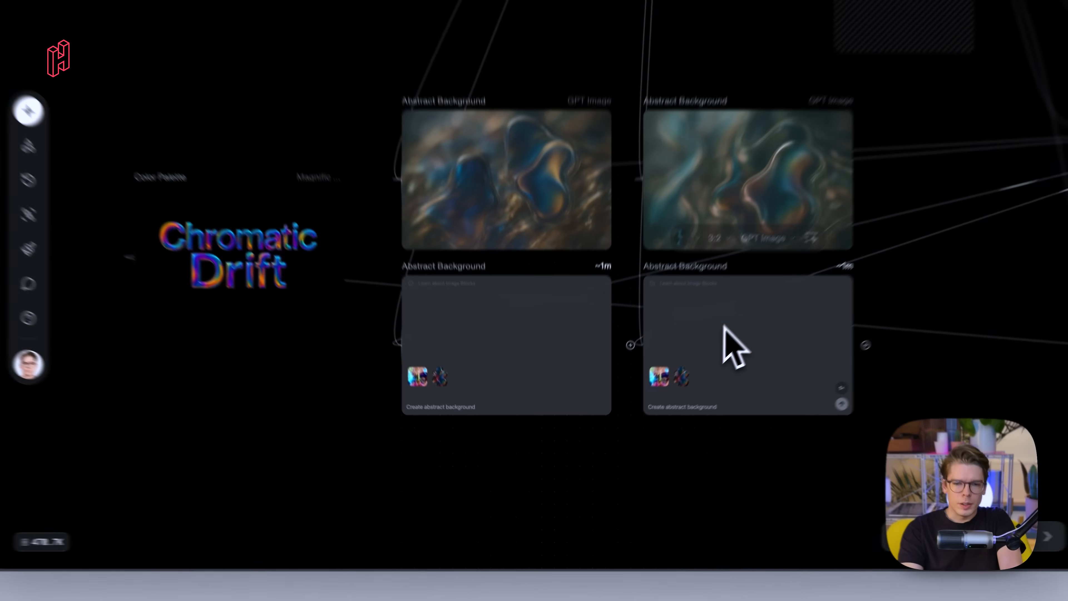
scroll(886, 256, "up", 5)
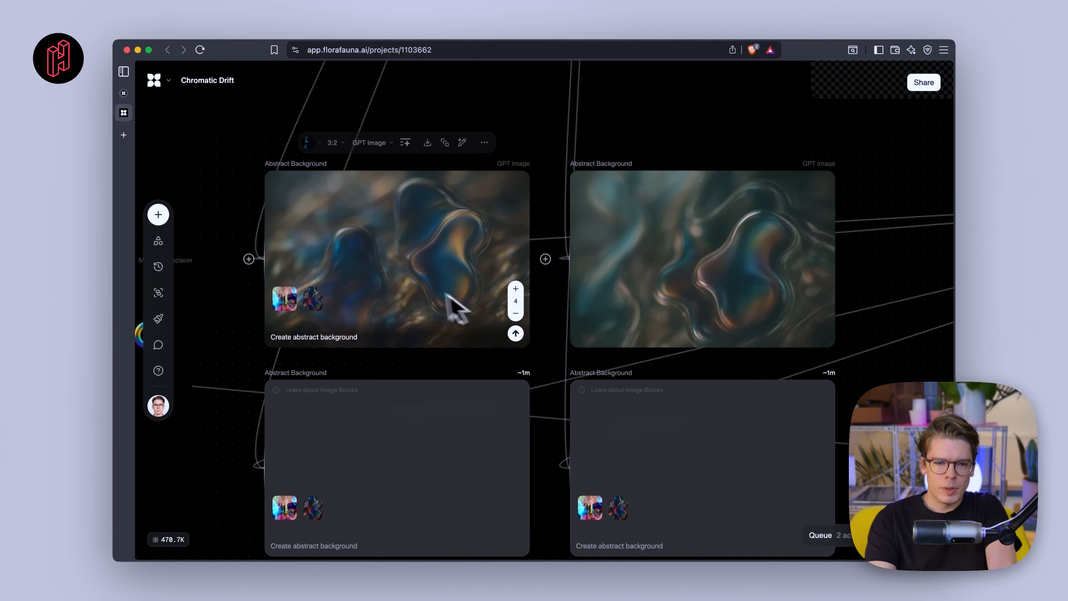
scroll(506, 358, "down", 5)
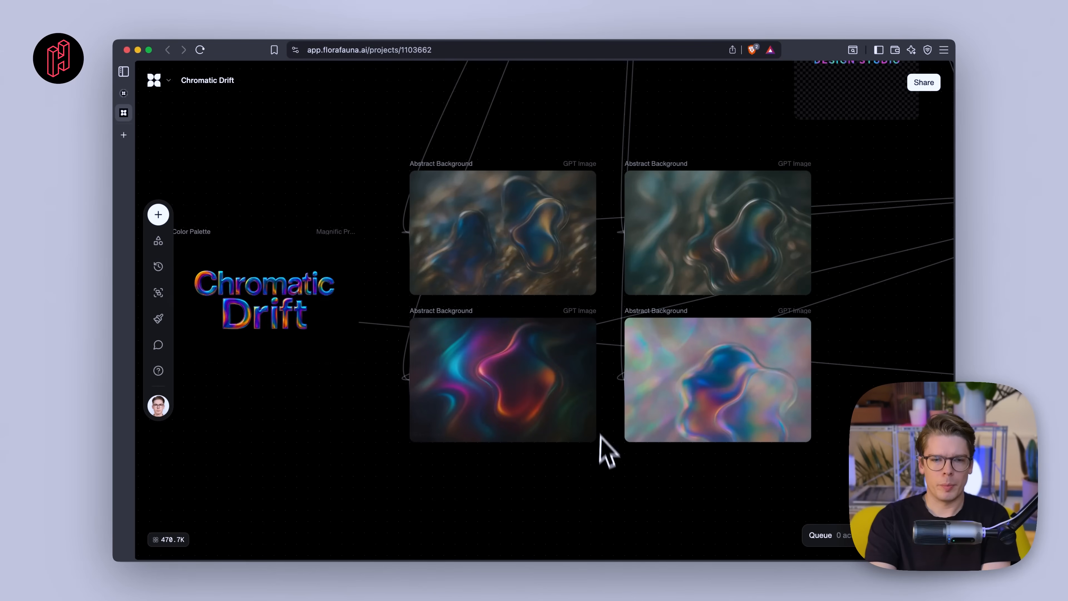
scroll(463, 465, "up", 2)
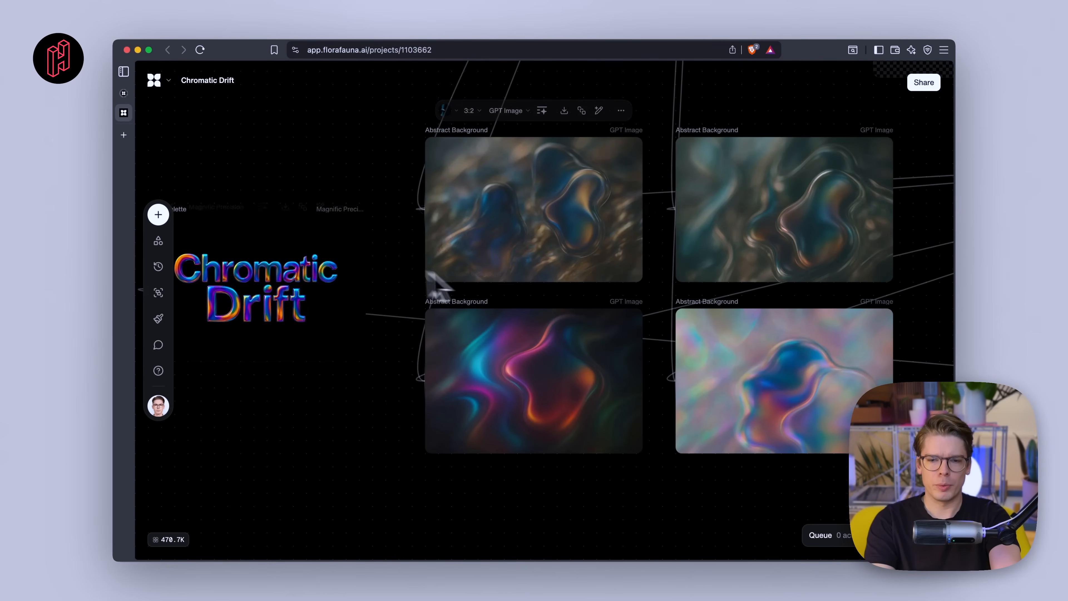
scroll(510, 378, "up", 1)
scroll(509, 378, "up", 3)
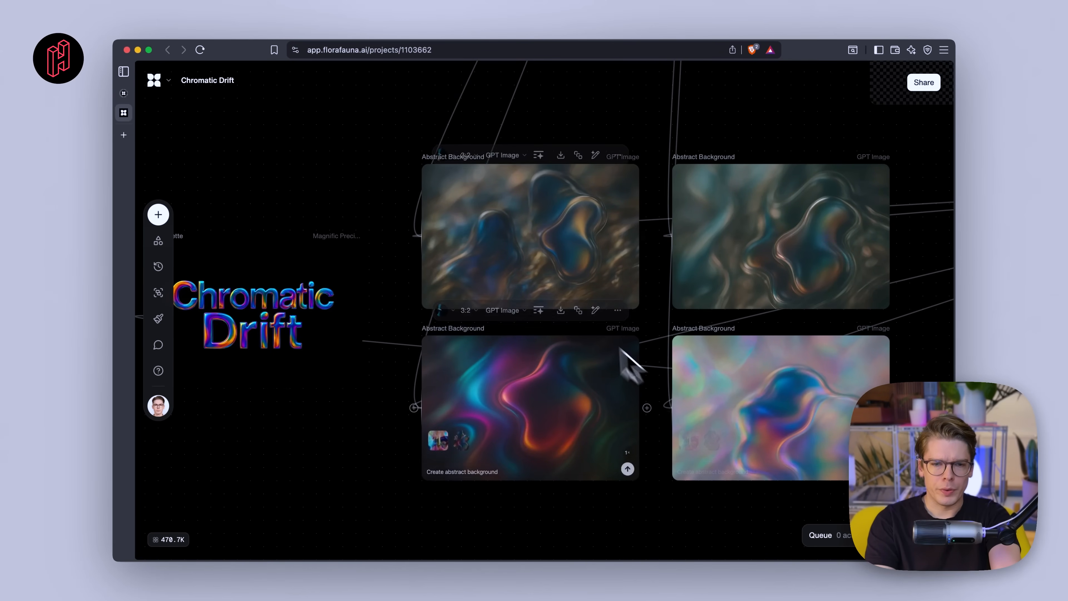
scroll(521, 241, "up", 5)
scroll(521, 242, "down", 5)
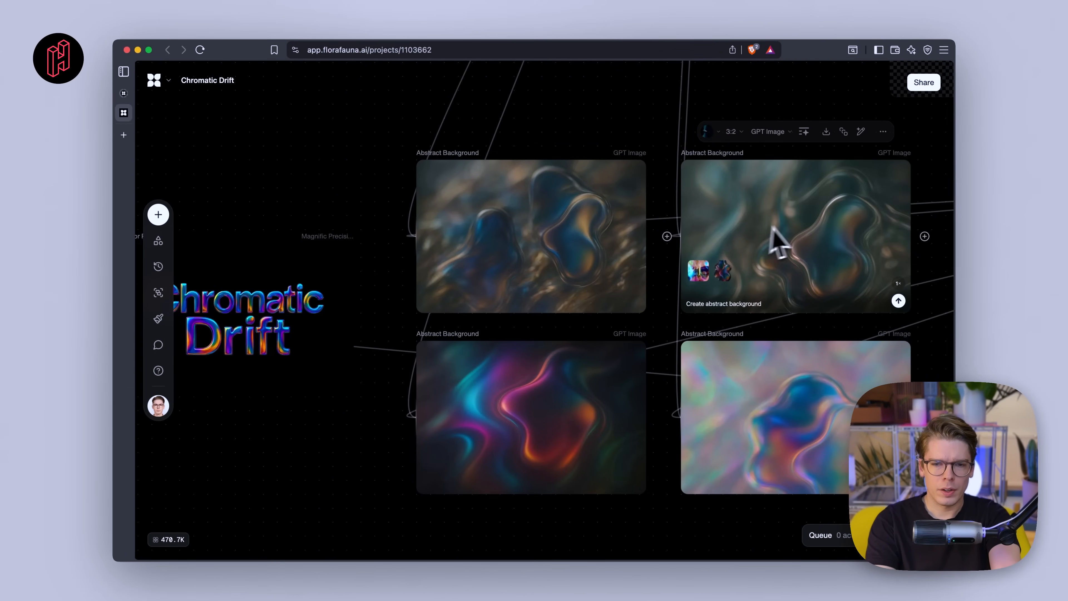
scroll(795, 261, "up", 5)
scroll(795, 263, "left", 3)
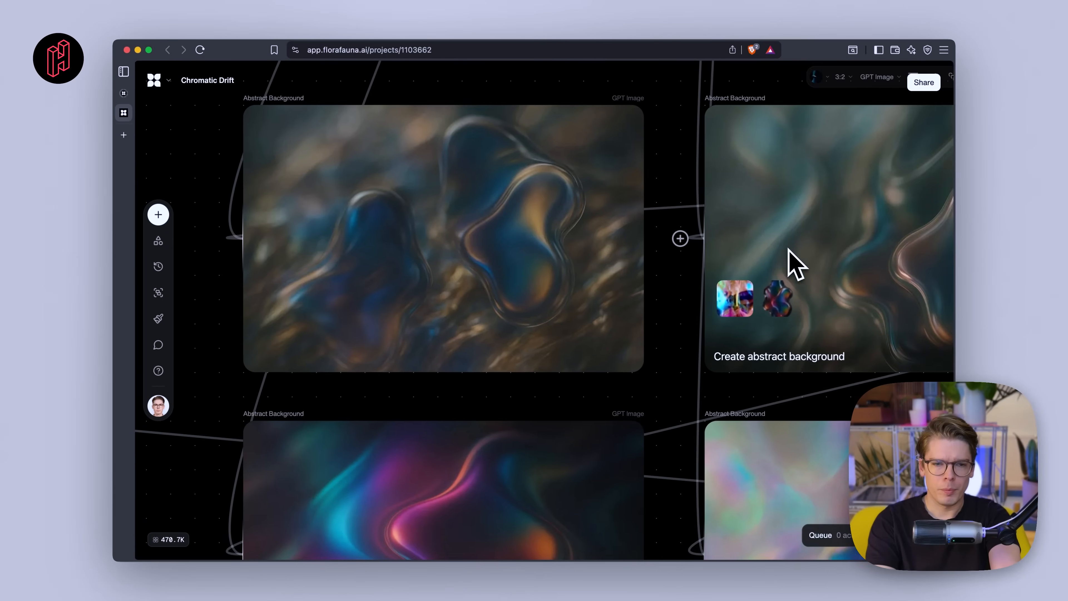
scroll(795, 261, "down", 5)
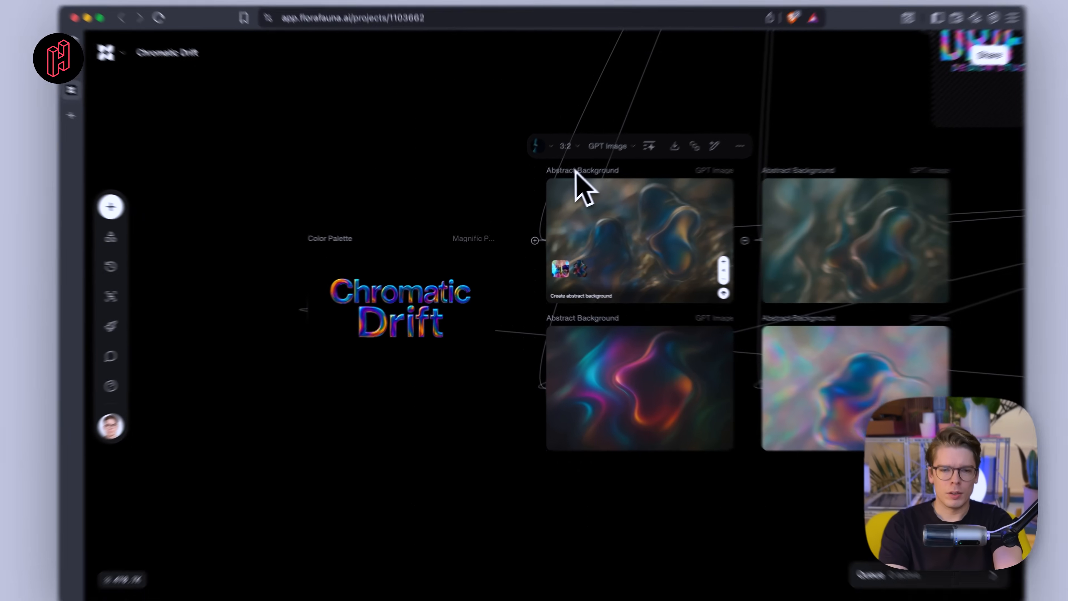
- Move the first Abstract Background block below the other backgrounds
left_click_drag(561, 182, 313, 477)
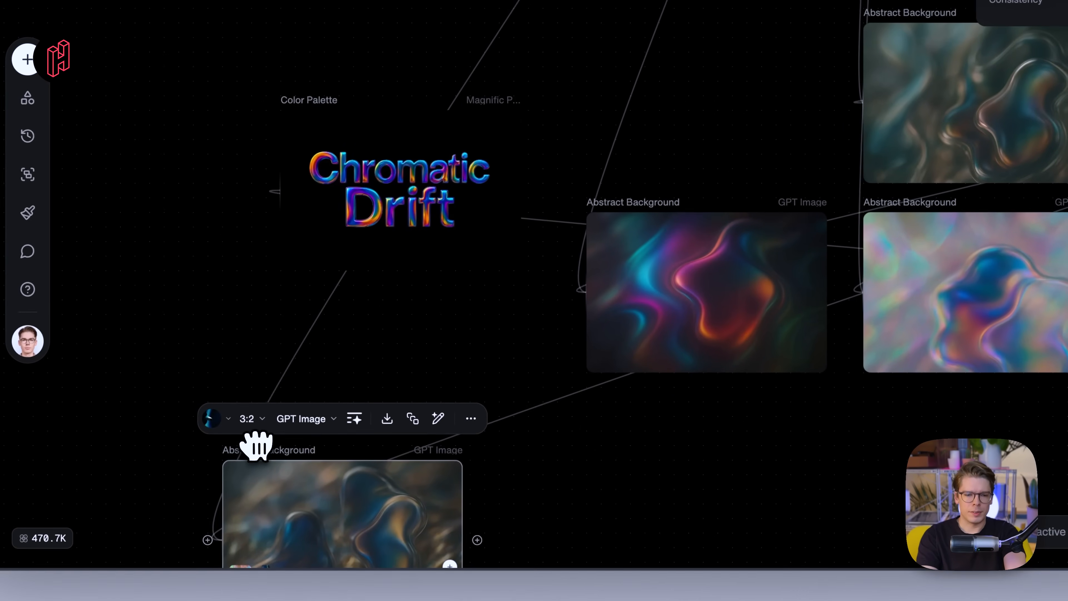
scroll(256, 446, "down", 5)
scroll(257, 445, "left", 1)
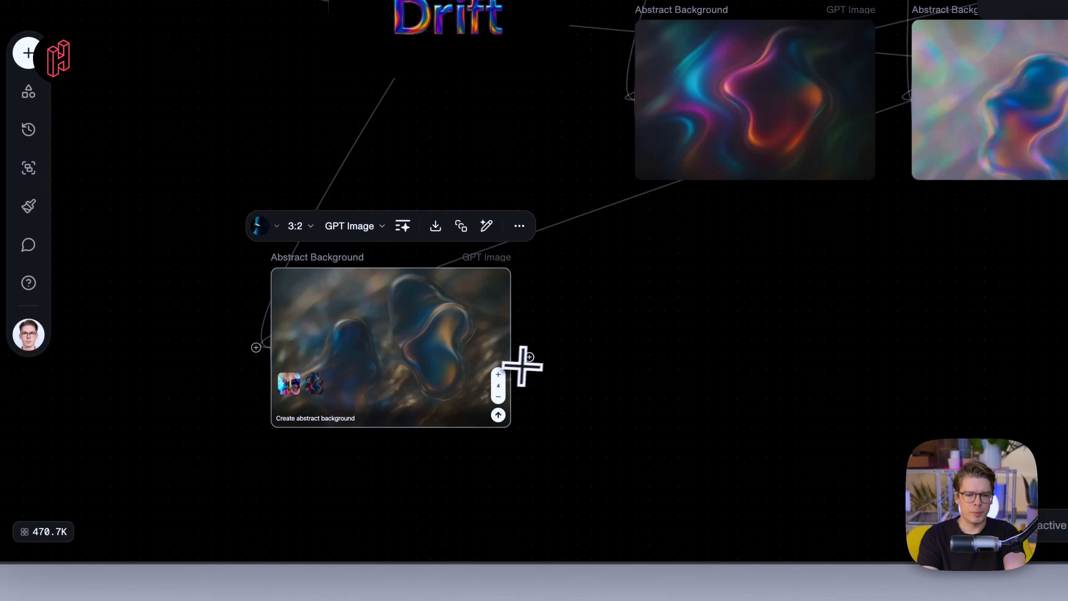
- Branch a new Video block off the first Abstract Background image and switch its model to Sora 2 Pro
left_click_drag(623, 358, 629, 357)
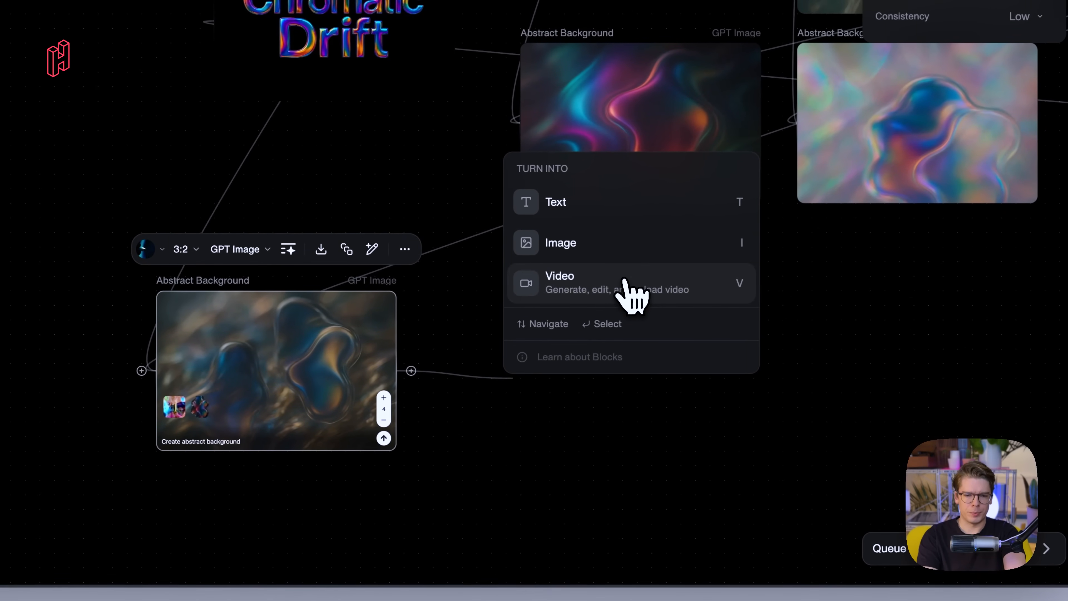
left_click(624, 281)
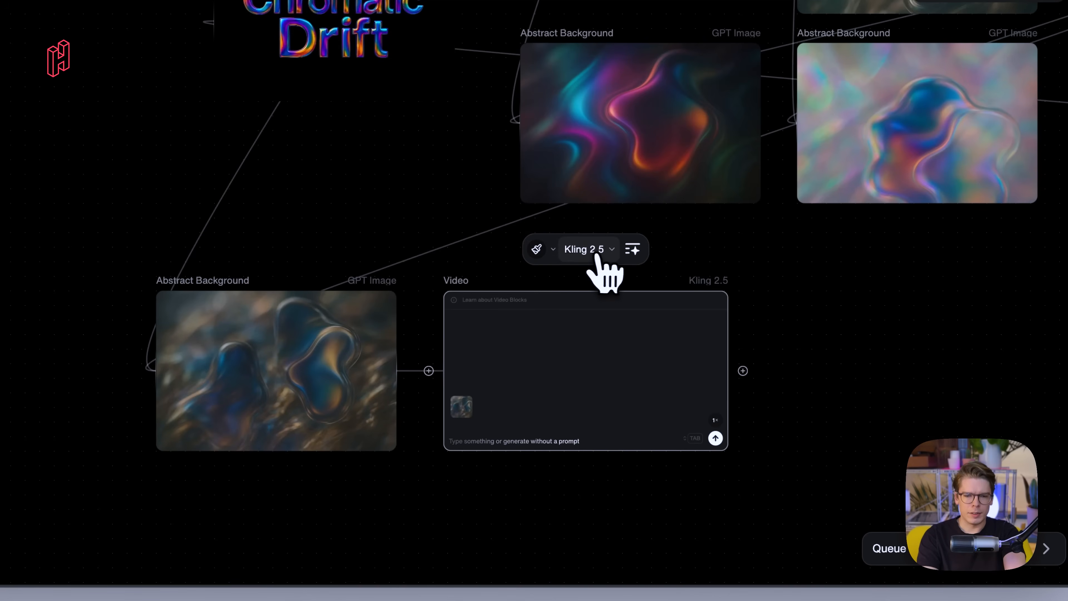
left_click(606, 251)
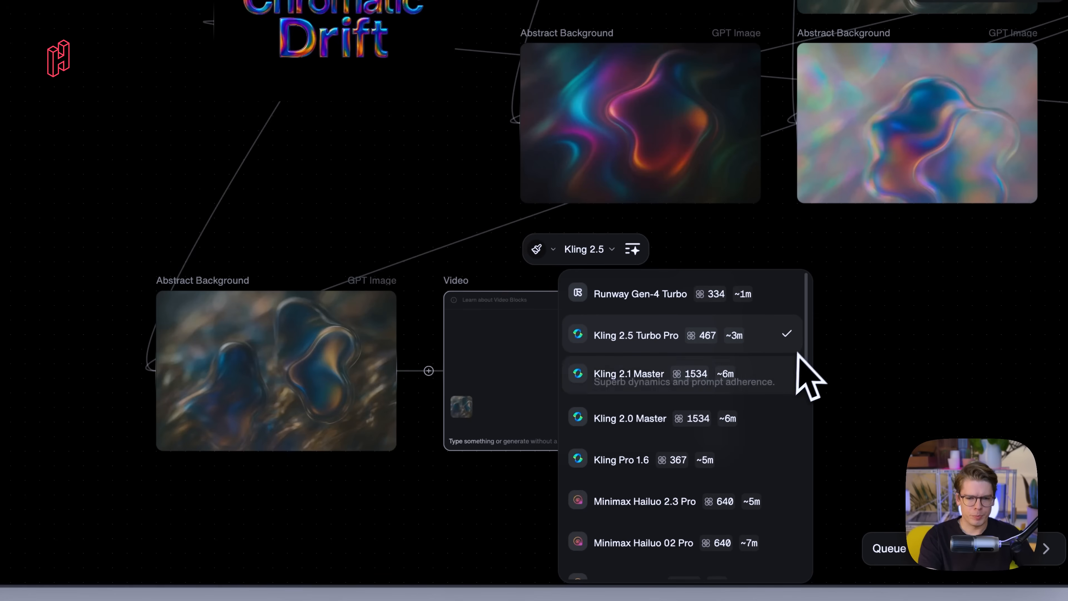
scroll(794, 381, "down", 1)
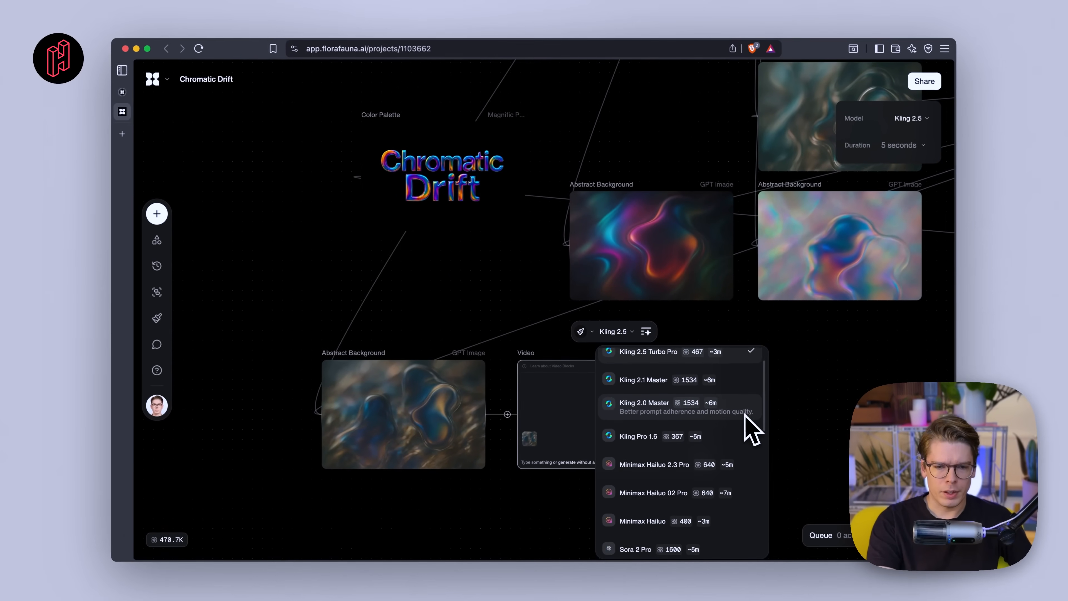
scroll(746, 412, "down", 2)
scroll(752, 429, "down", 2)
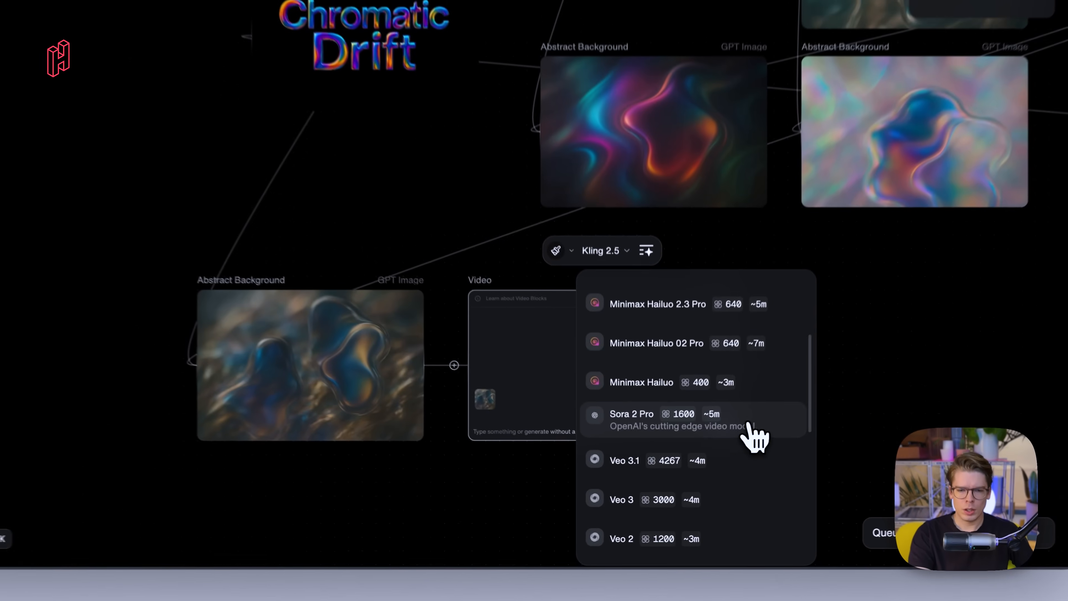
left_click(720, 459)
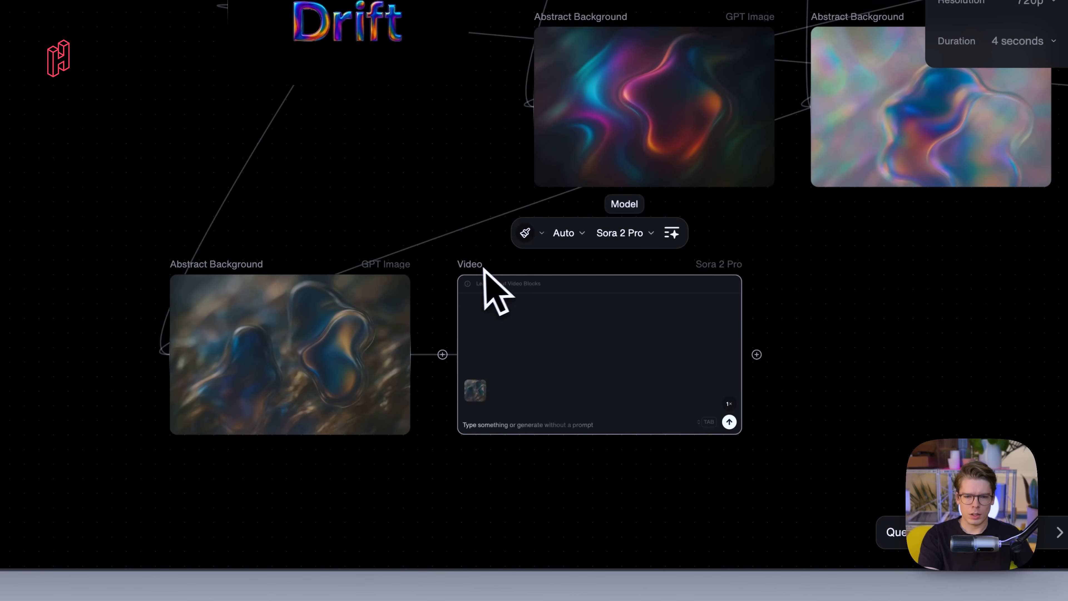
- Enhance the prompt 'Create naturally flowing abstract background. Purpose: Hero video background for website.' and generate the video
left_click_drag(468, 263, 472, 263)
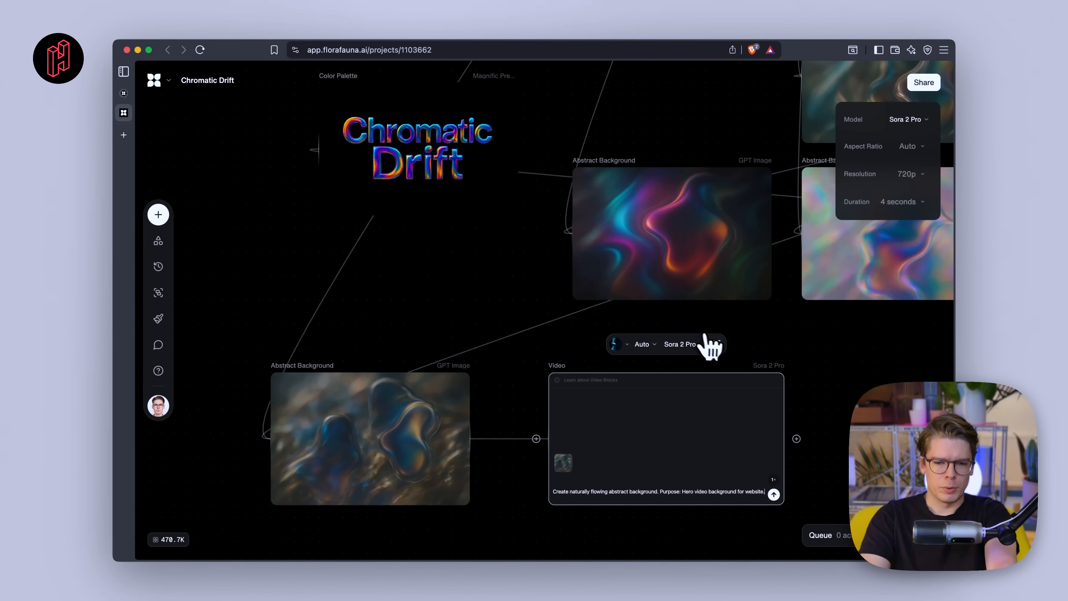
left_click(716, 344)
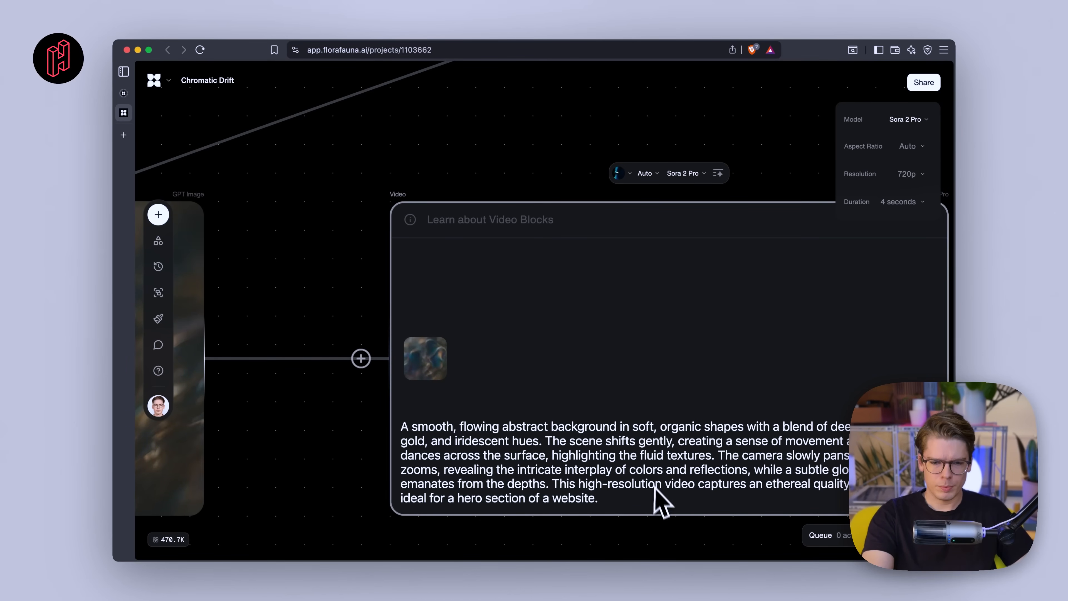
scroll(655, 485, "down", 5)
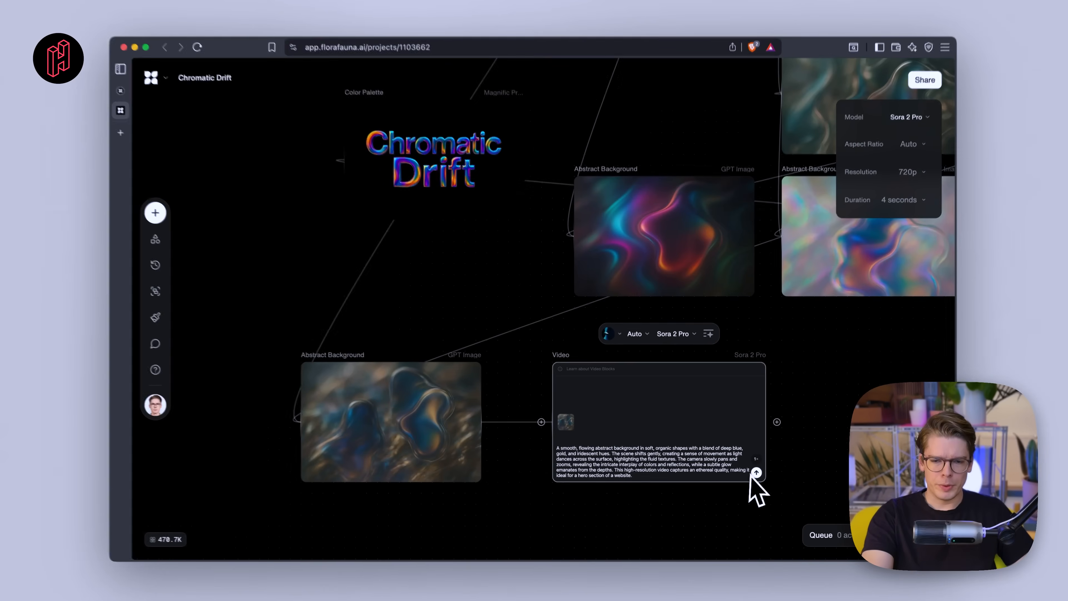
left_click(756, 474)
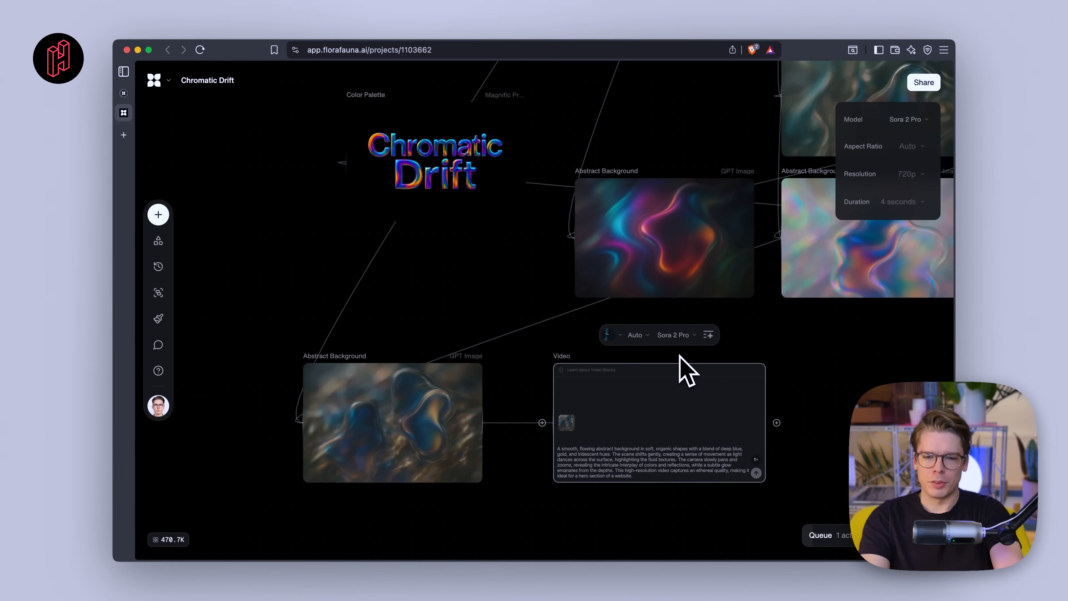
- Play and compare the Sora 2 Pro and Kling 2.5 Abstract Background videos on the canvas
scroll(547, 451, "up", 5)
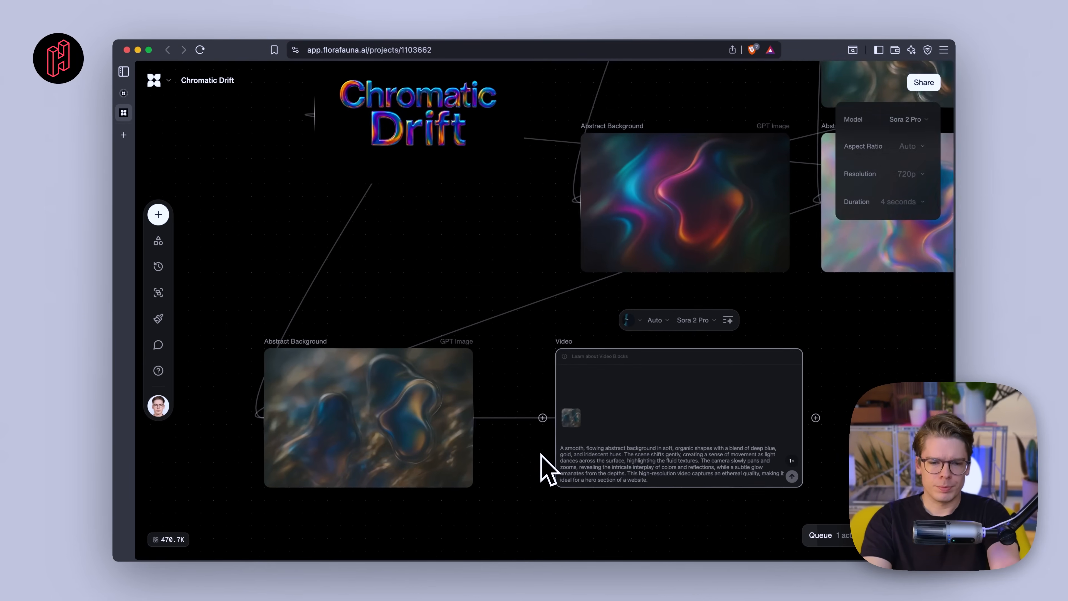
scroll(542, 454, "down", 5)
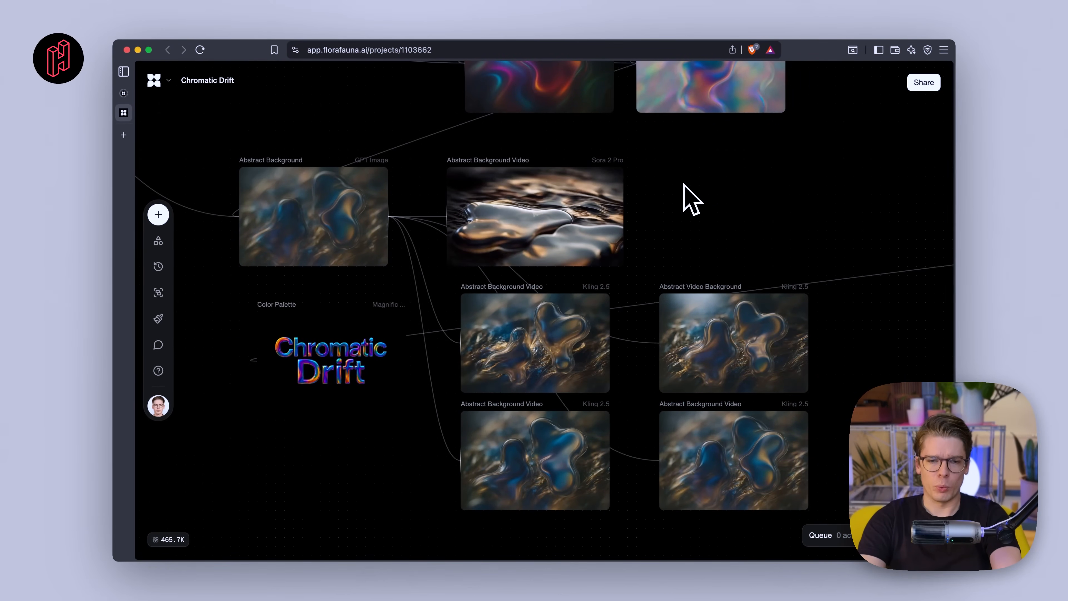
scroll(678, 193, "left", 3)
scroll(684, 191, "up", 5)
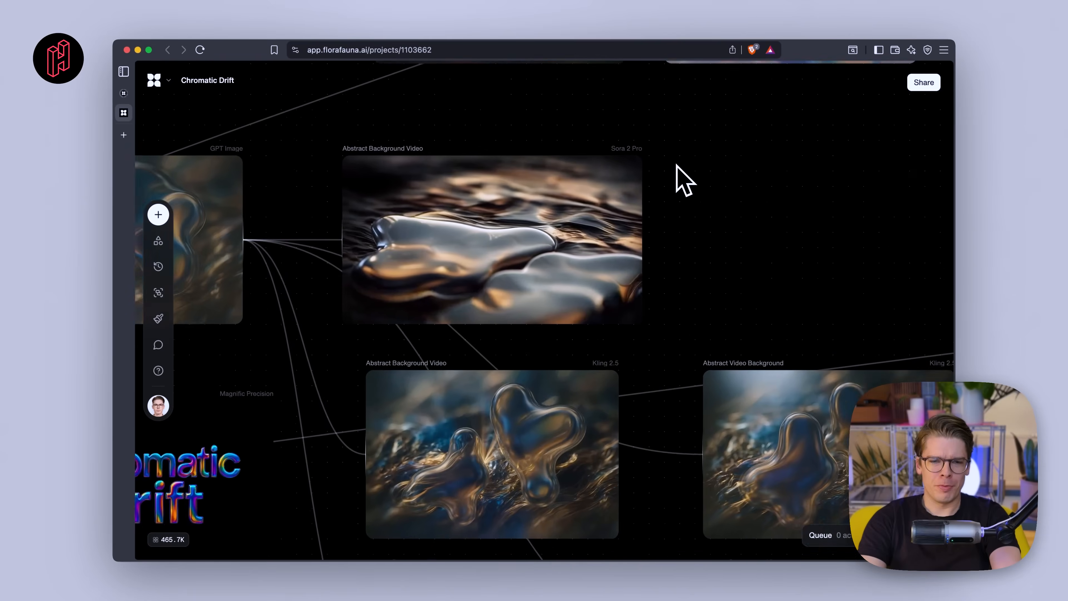
scroll(791, 195, "down", 5)
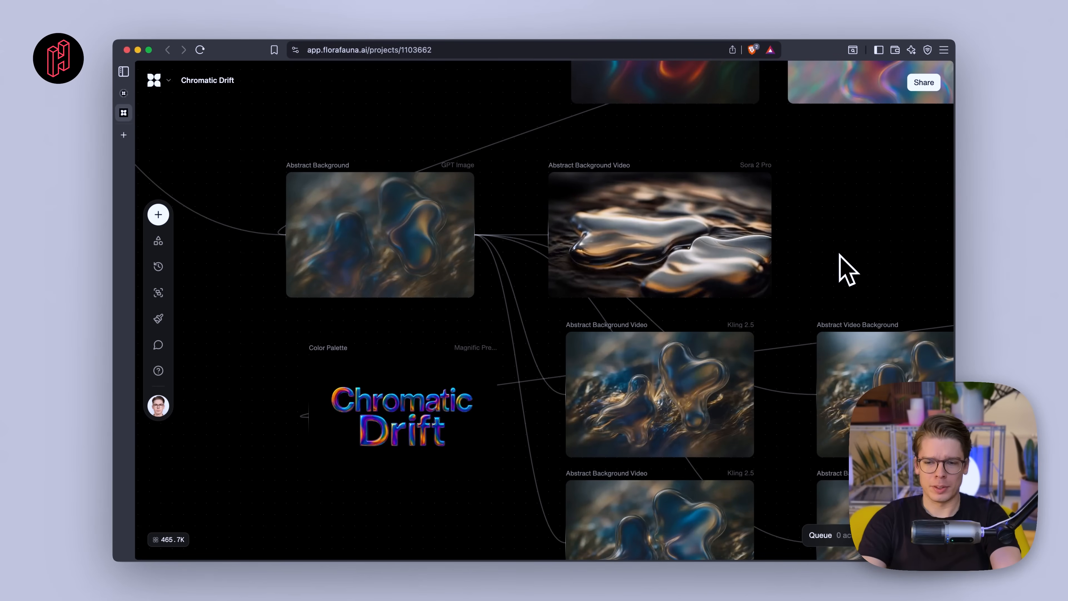
mouse_move(657, 244)
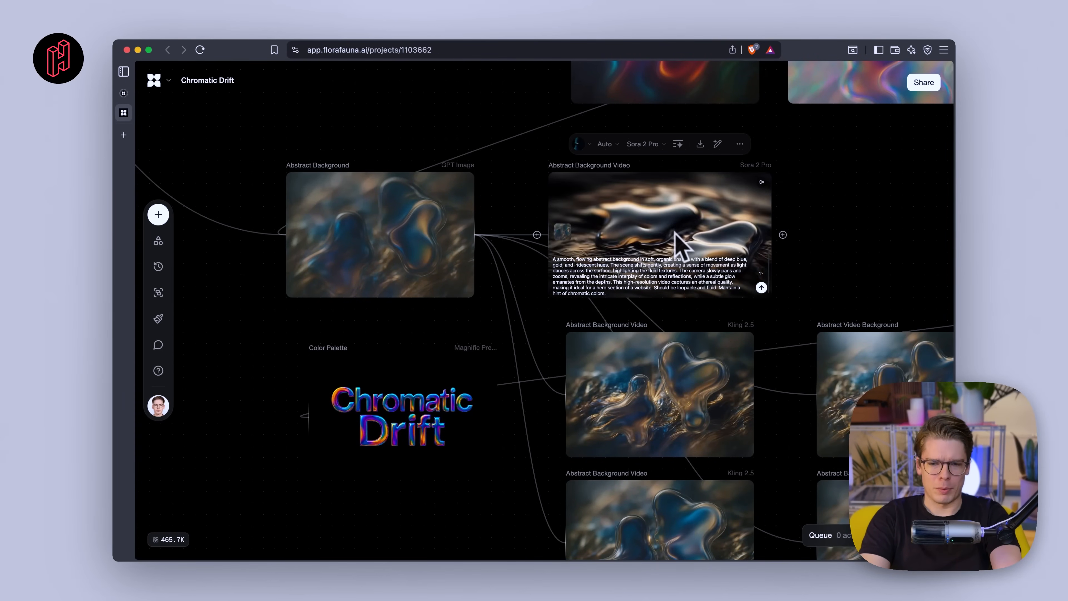
scroll(676, 232, "down", 3)
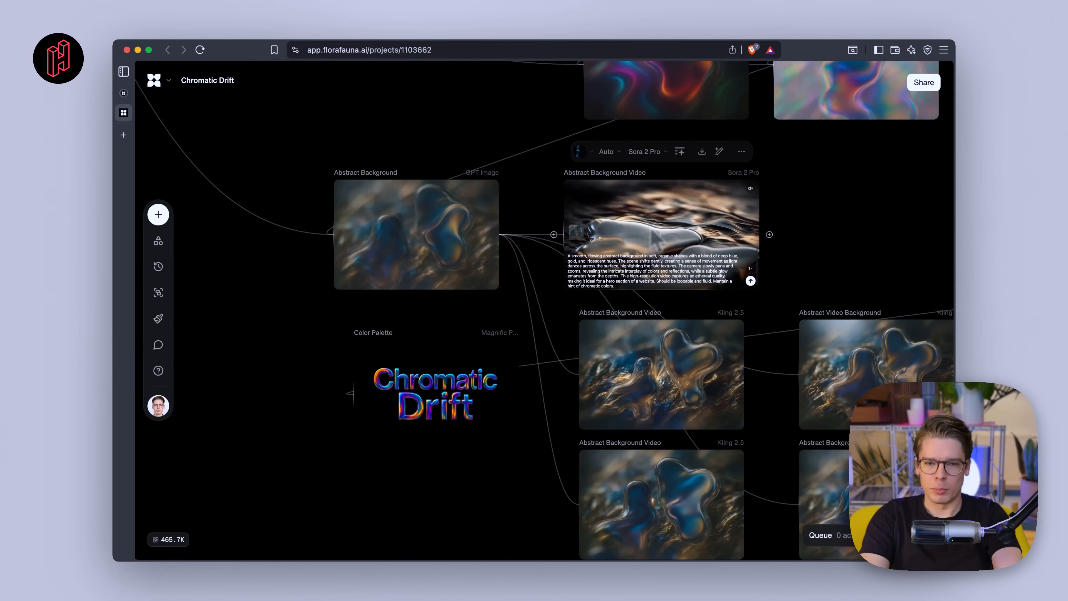
scroll(786, 238, "down", 2)
scroll(785, 239, "right", 2)
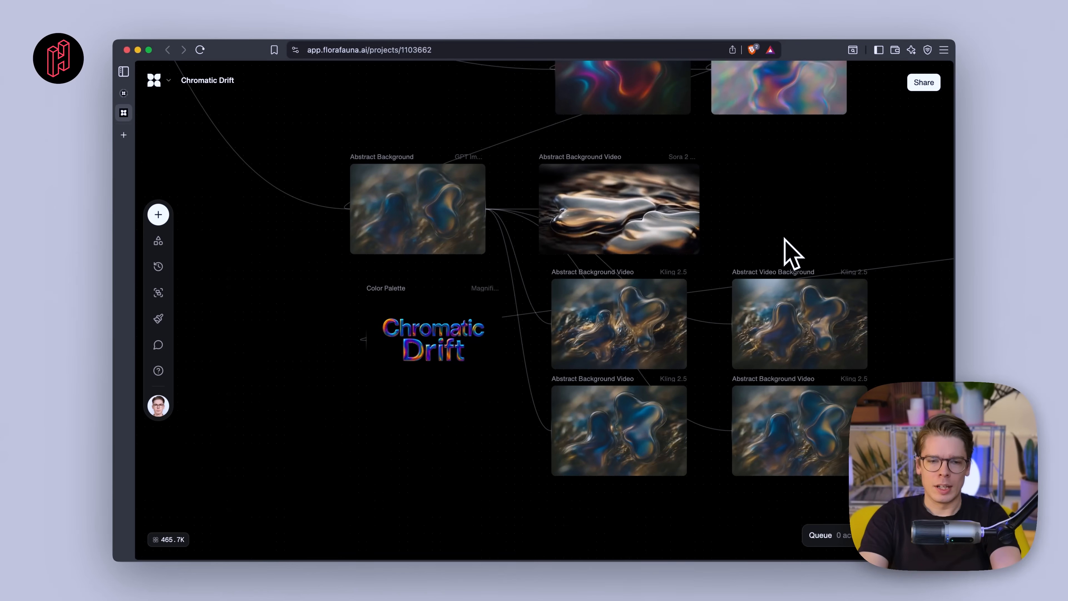
scroll(785, 238, "up", 4)
scroll(785, 239, "down", 2)
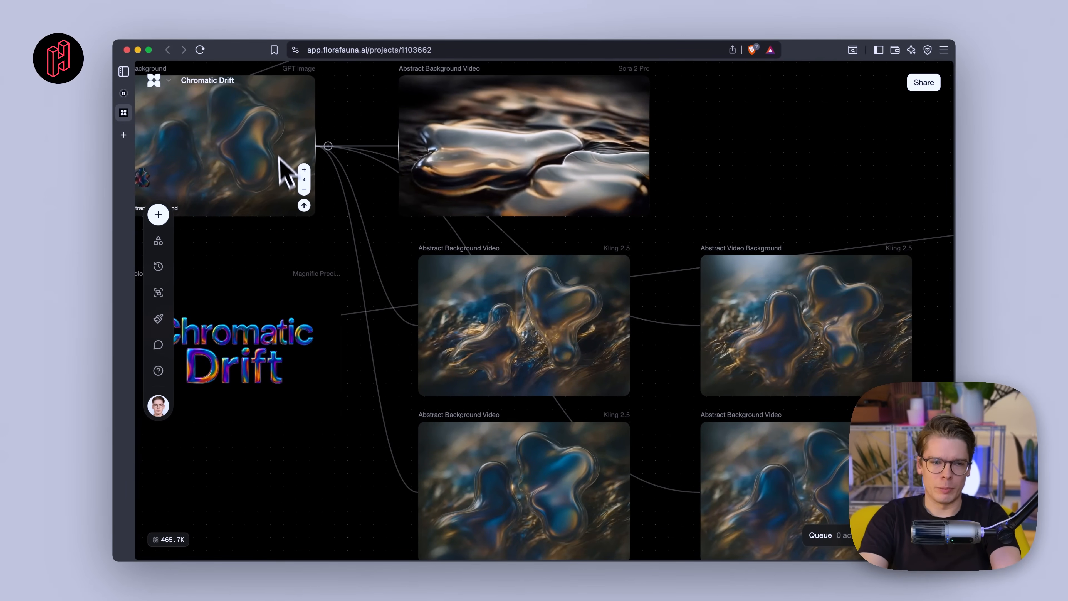
scroll(348, 306, "down", 1)
scroll(347, 307, "left", 1)
scroll(347, 307, "down", 1)
scroll(347, 307, "right", 1)
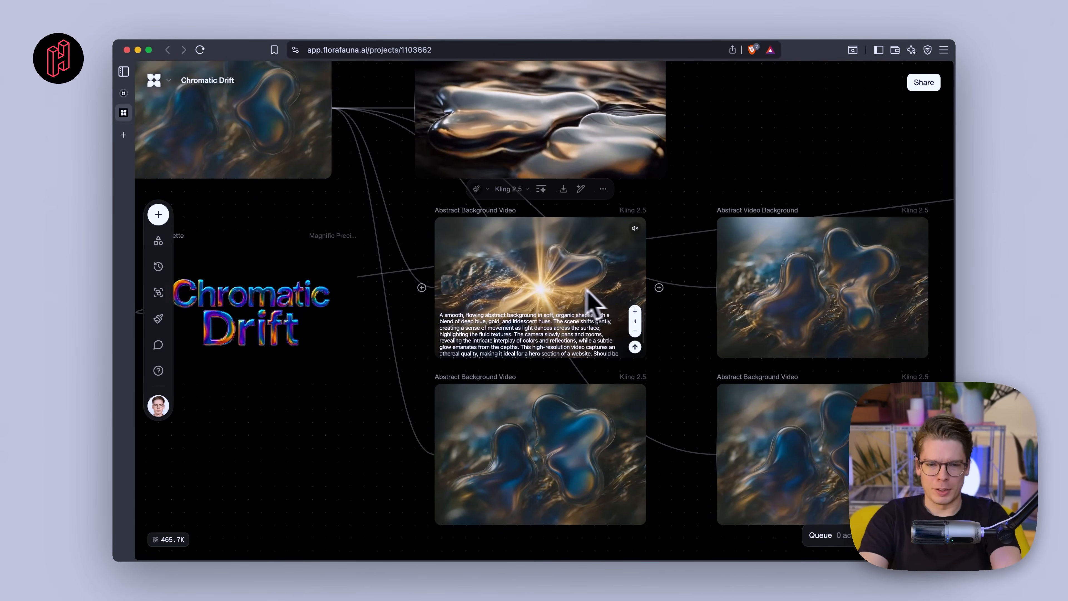
mouse_move(814, 286)
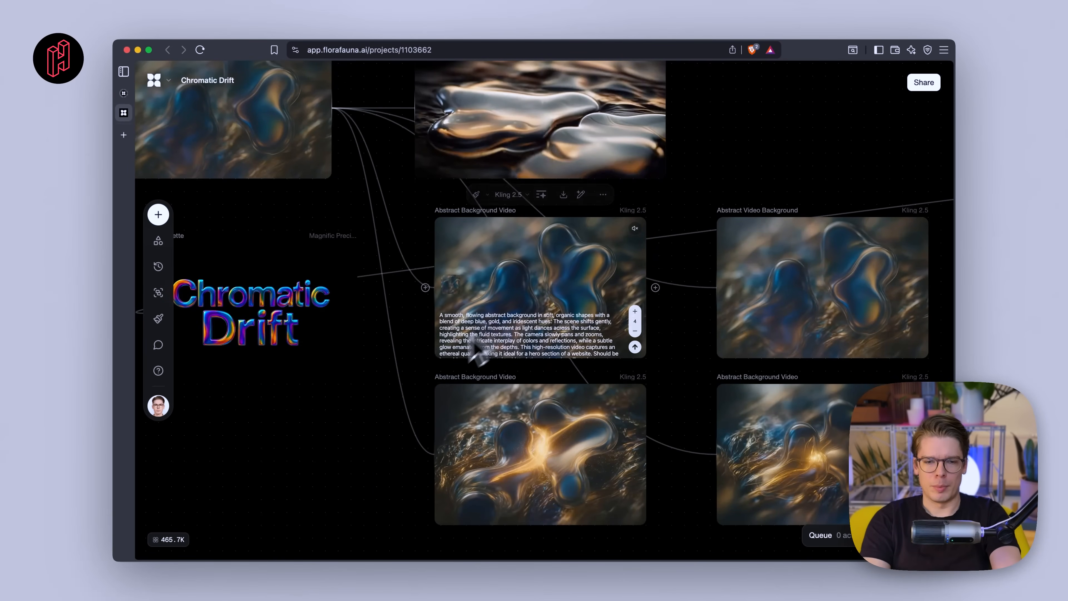
- Zoom out and survey the whole project canvas with all logos, backgrounds and videos
scroll(419, 389, "down", 2)
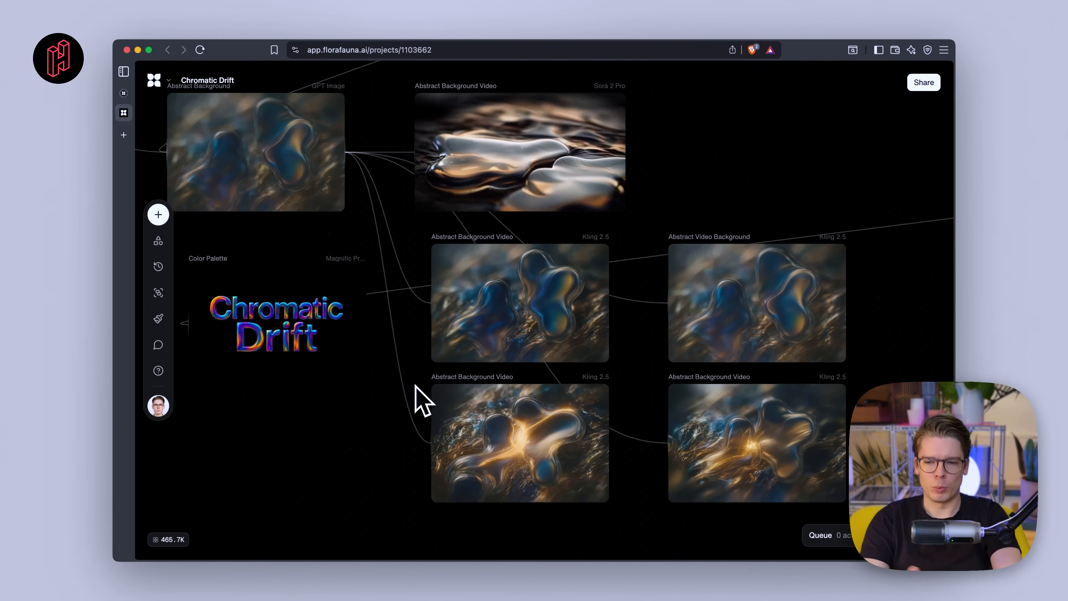
scroll(539, 342, "down", 3)
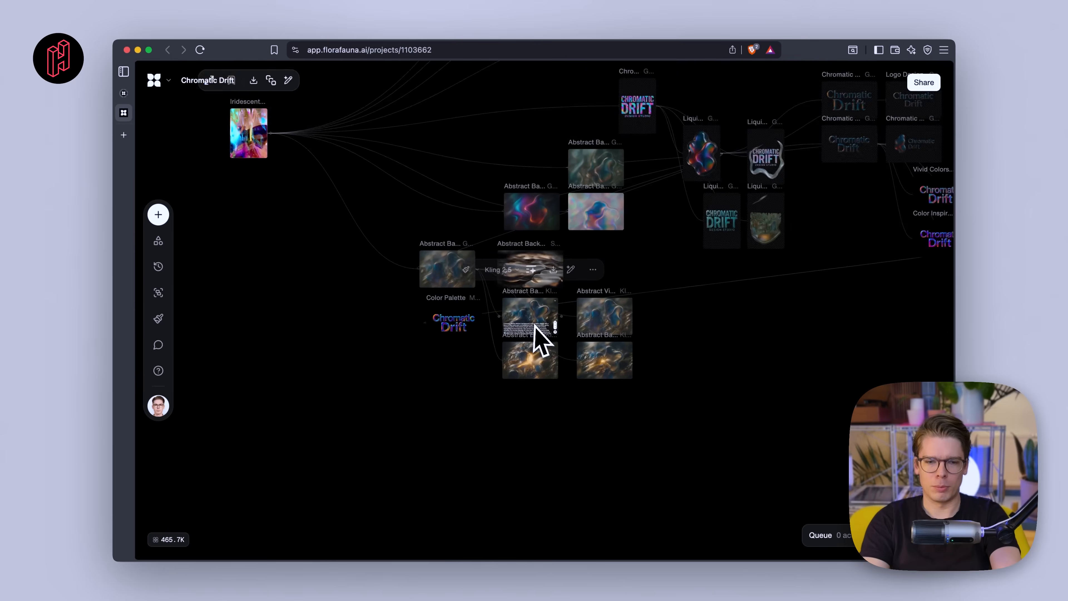
scroll(505, 334, "up", 2)
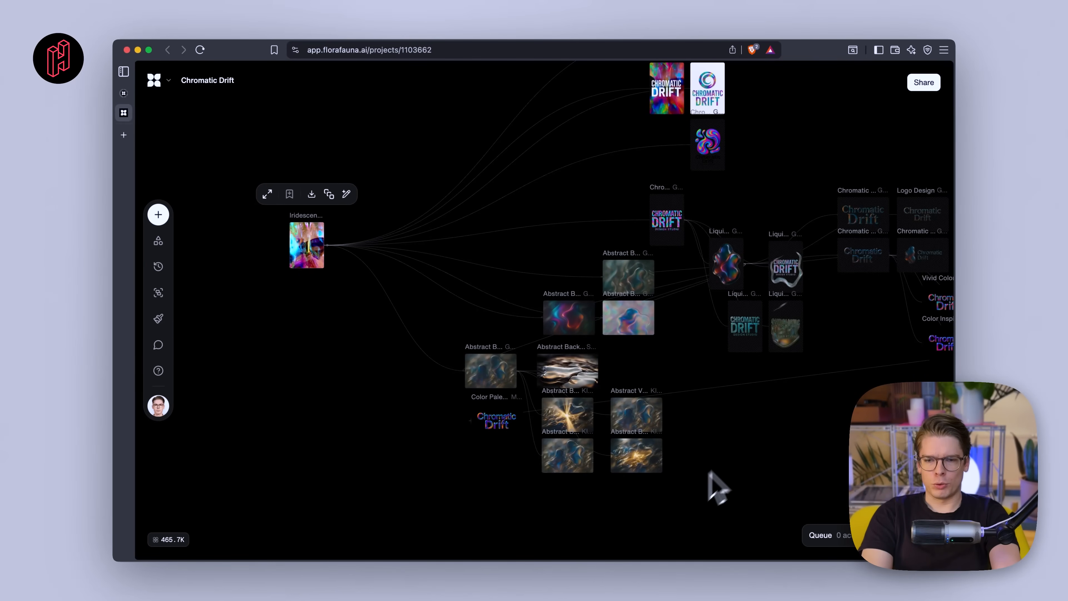
scroll(742, 446, "right", 2)
scroll(741, 446, "up", 1)
scroll(553, 423, "down", 1)
scroll(553, 423, "left", 1)
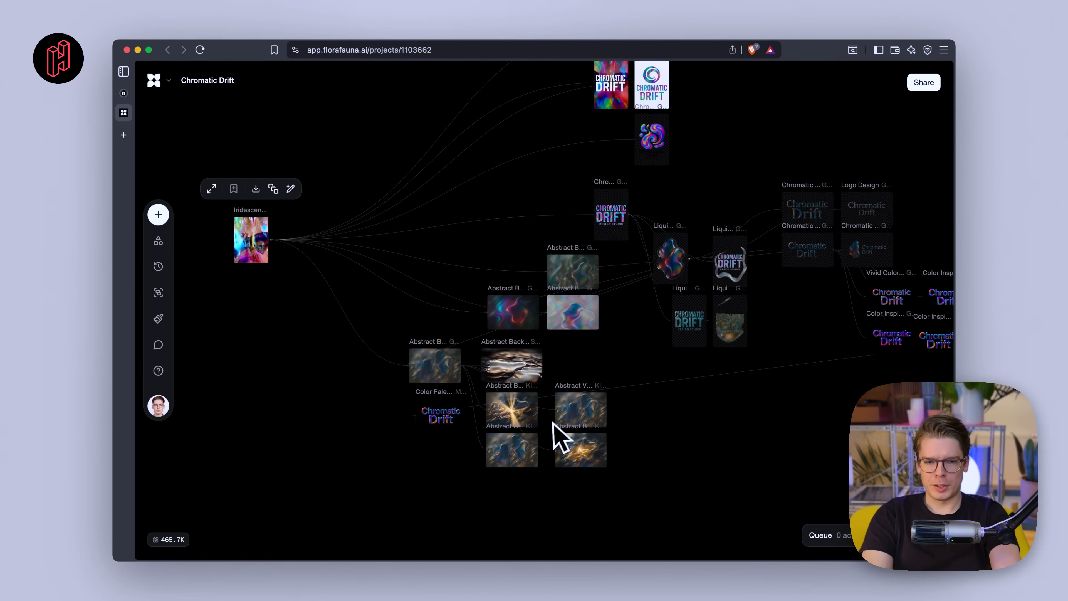
scroll(444, 465, "up", 5)
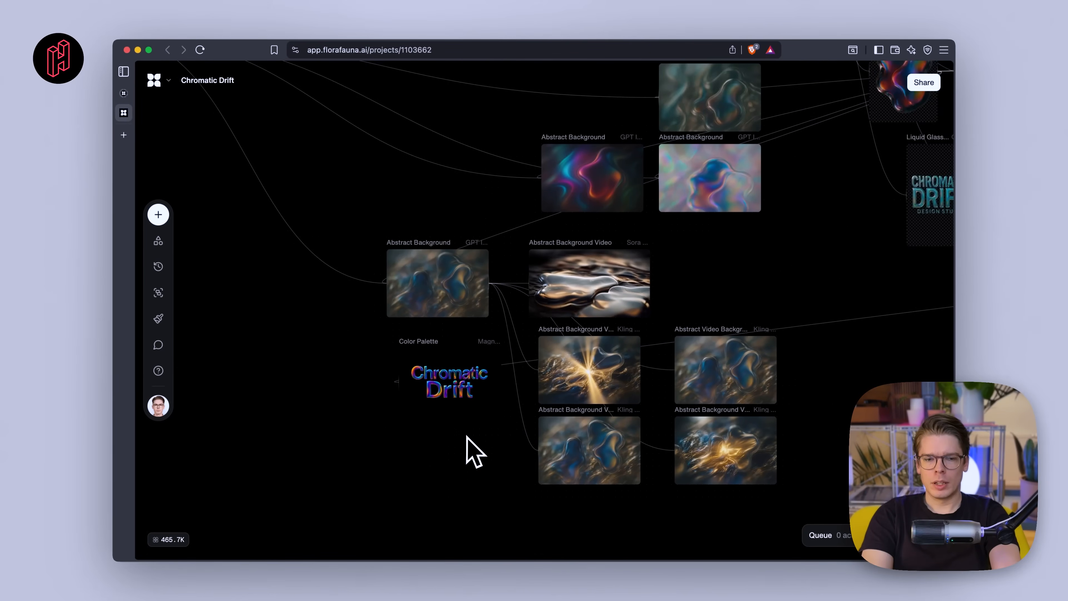
scroll(467, 436, "down", 3)
scroll(467, 436, "down", 1)
scroll(467, 437, "left", 1)
scroll(467, 437, "up", 5)
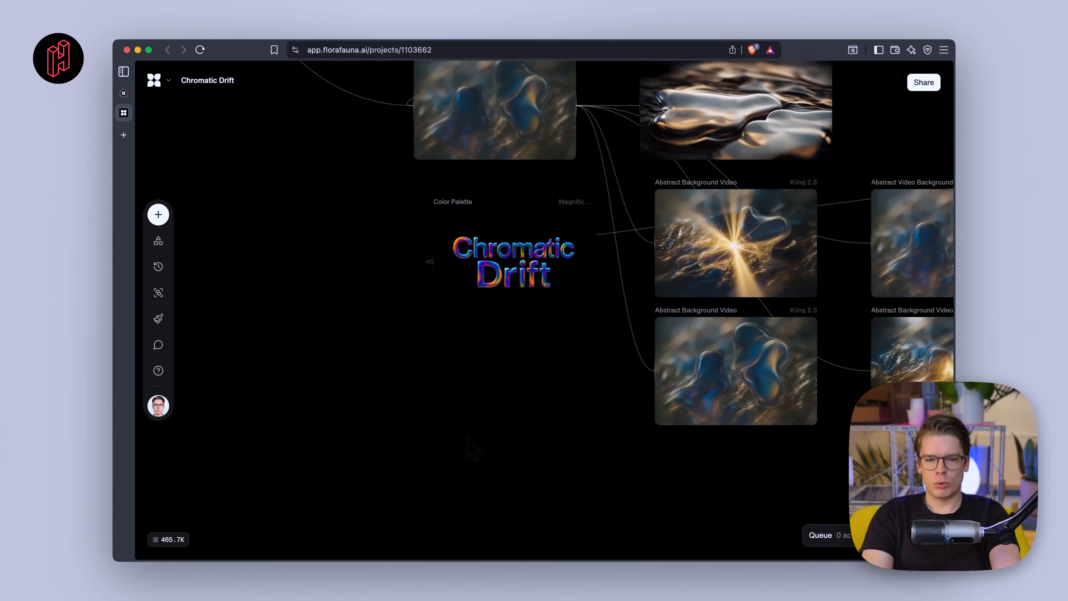
scroll(473, 448, "down", 2)
scroll(473, 448, "up", 3)
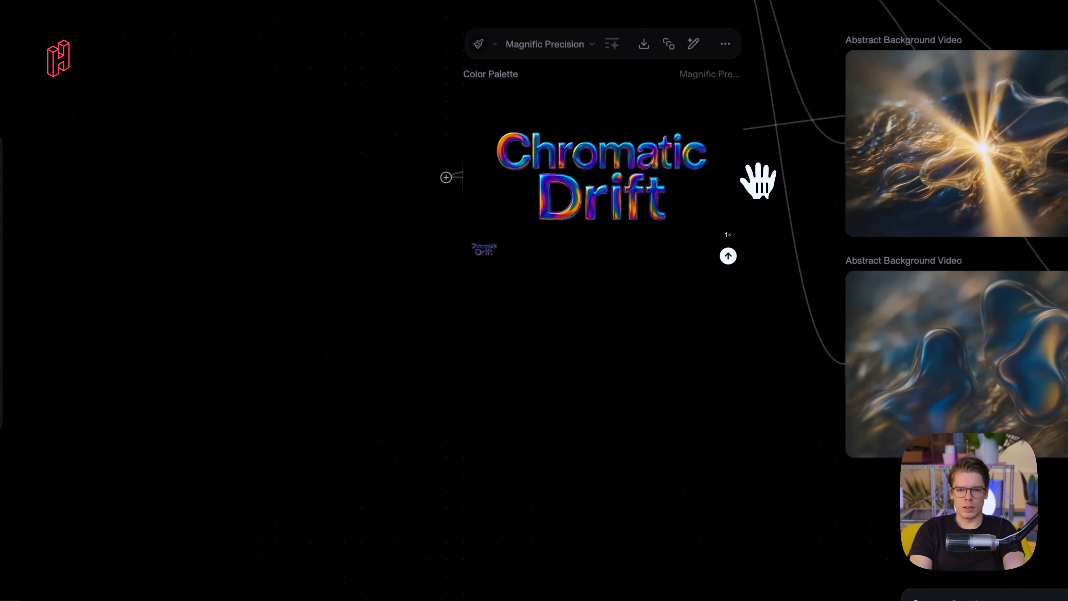
- Branch a new GPT-5 Text block off the Chromatic Drift logo block and place it below the logo
left_click(703, 236)
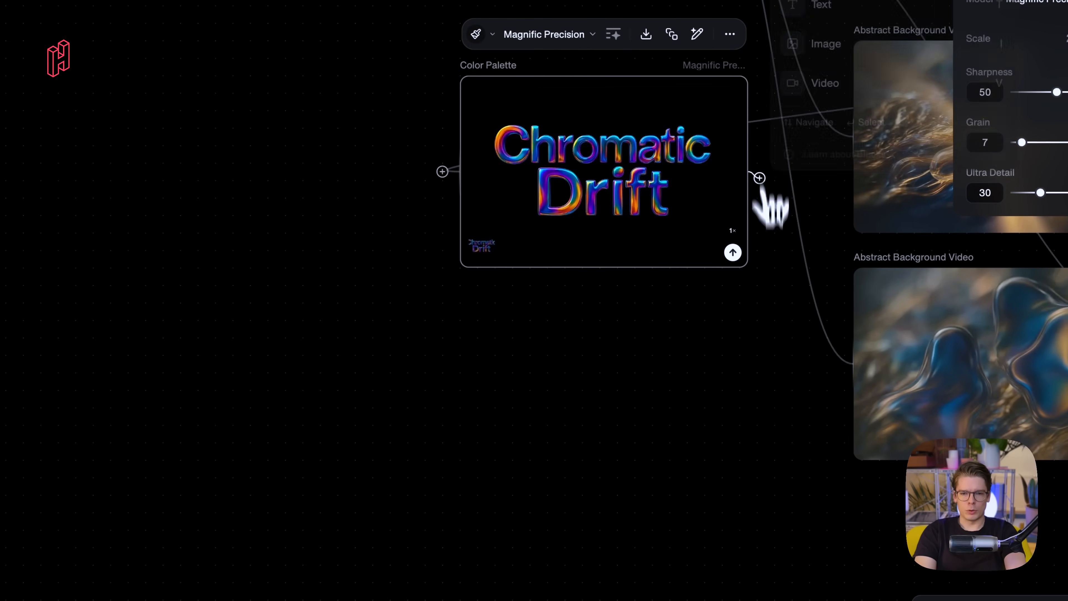
left_click_drag(761, 181, 73, 349)
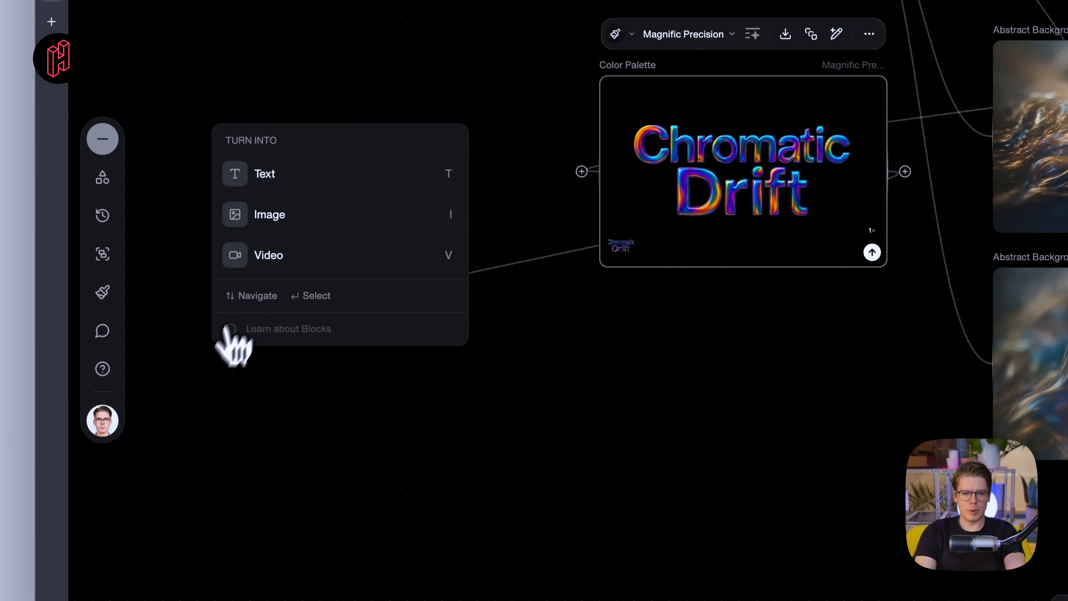
left_click(291, 176)
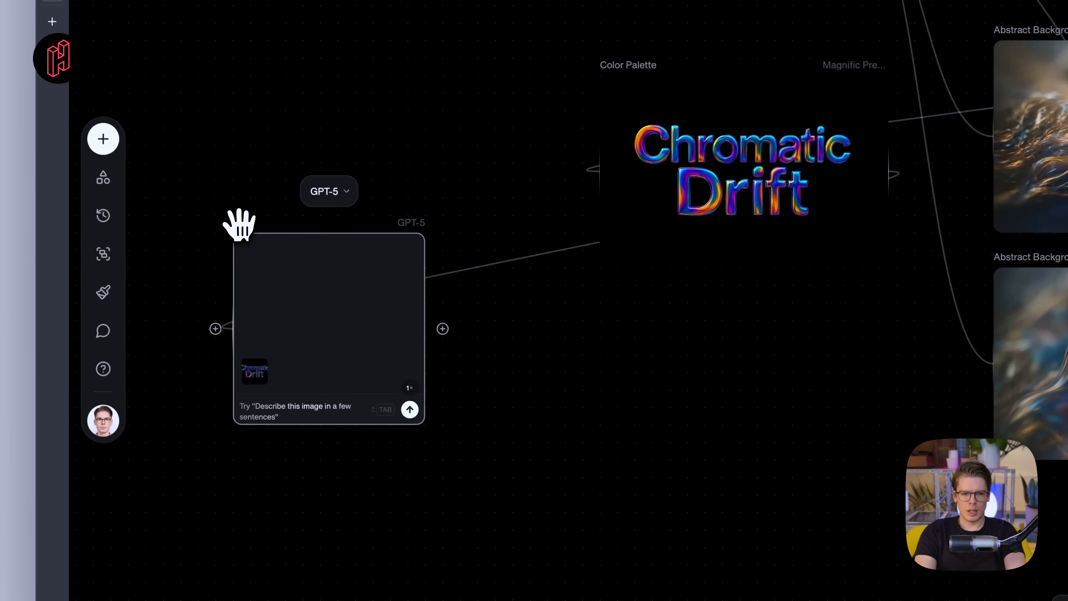
left_click_drag(240, 226, 289, 351)
scroll(290, 352, "down", 5)
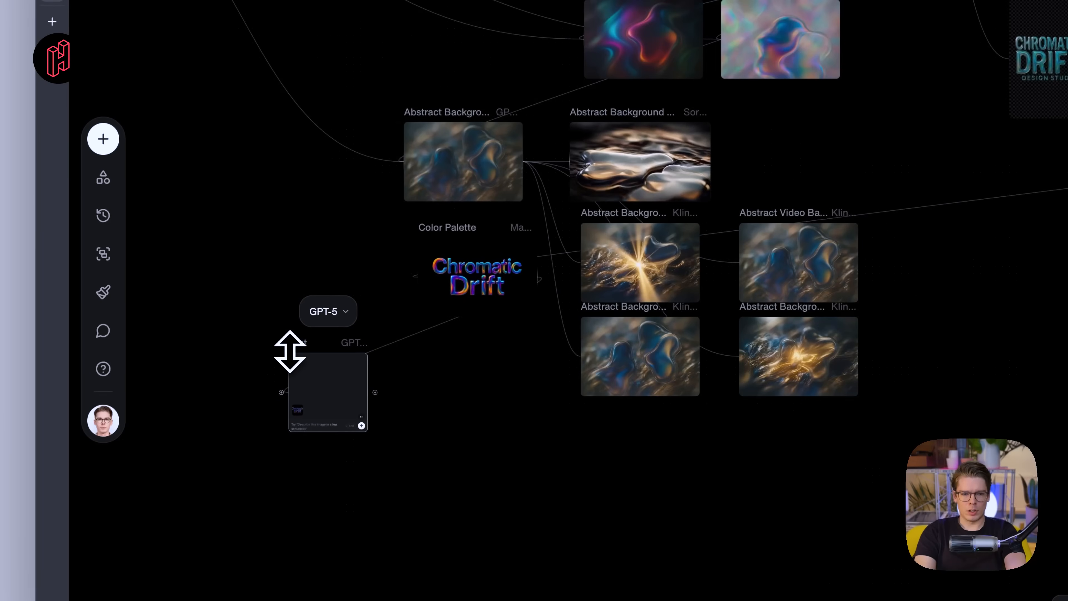
scroll(290, 352, "left", 1)
scroll(290, 352, "down", 1)
scroll(319, 337, "up", 5)
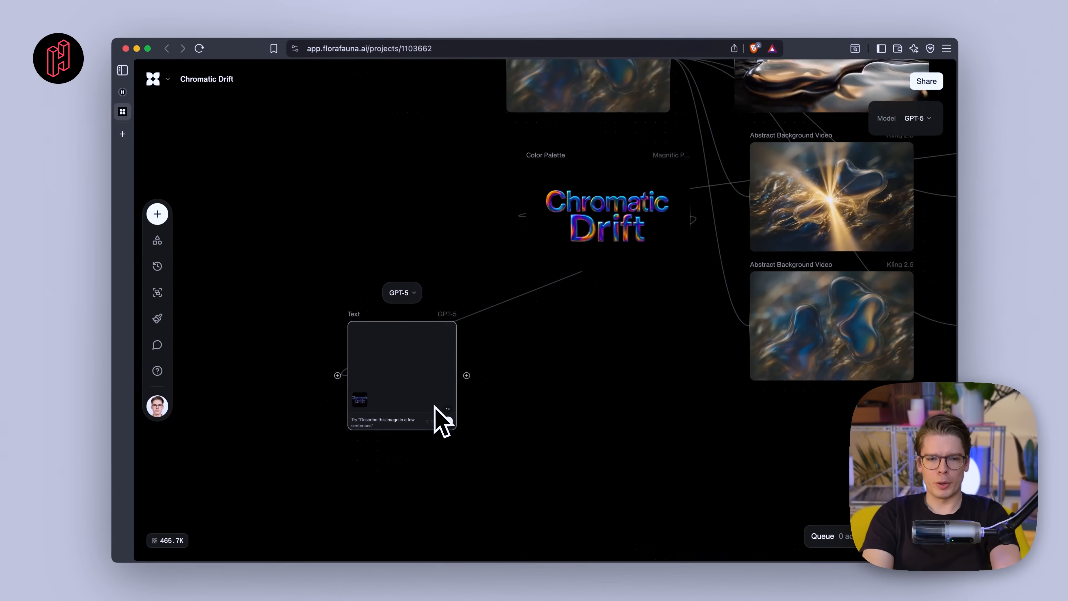
scroll(468, 455, "down", 5)
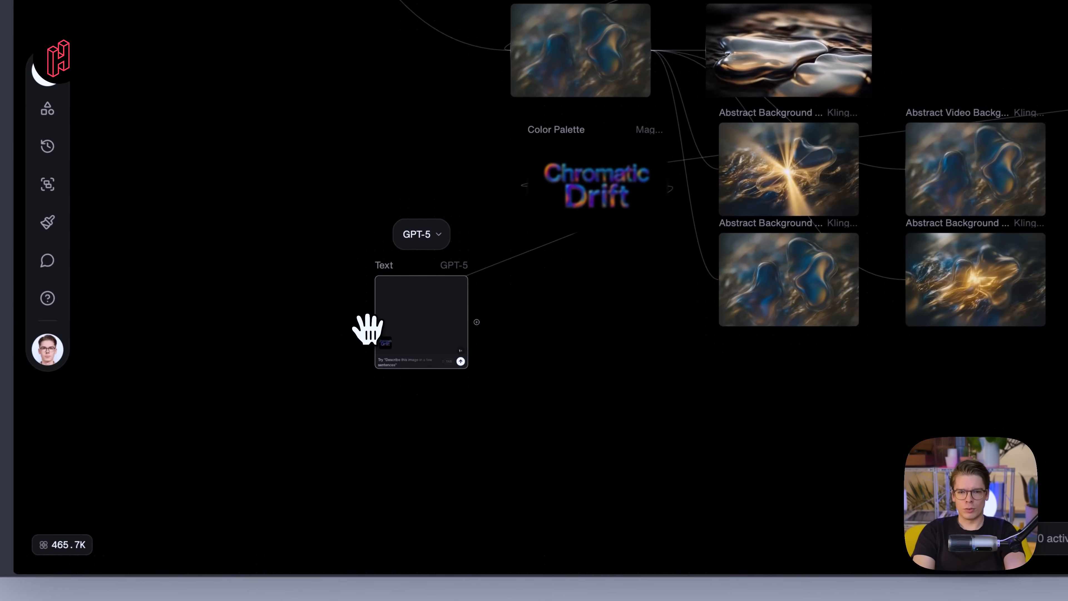
scroll(364, 322, "down", 3)
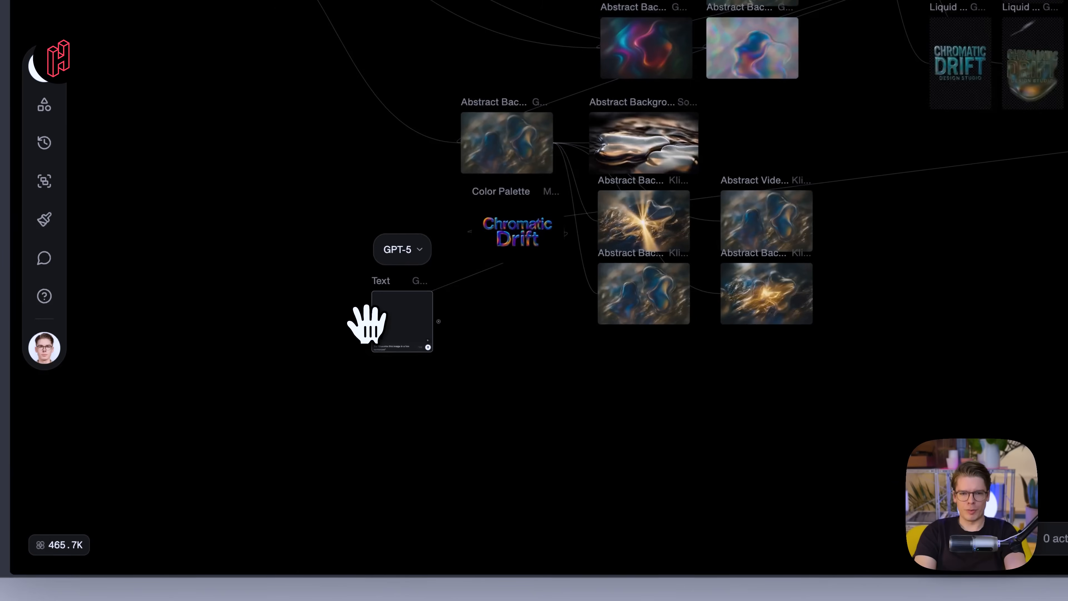
scroll(370, 334, "up", 2)
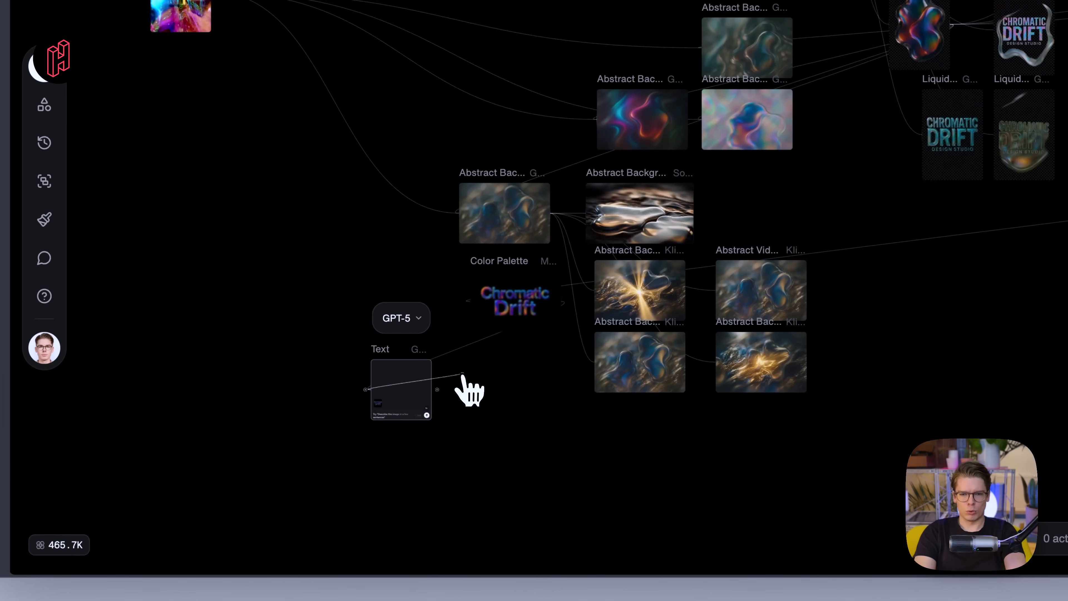
- Connect the blurred blue Abstract Background image to the new Text block as an input
left_click_drag(524, 404, 457, 211)
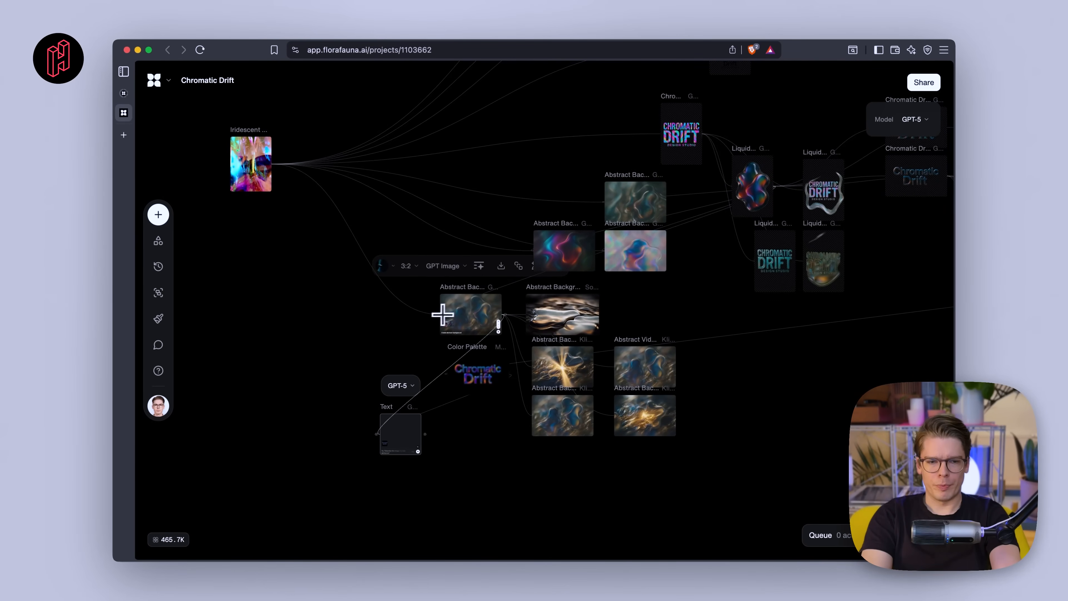
left_click_drag(483, 315, 481, 316)
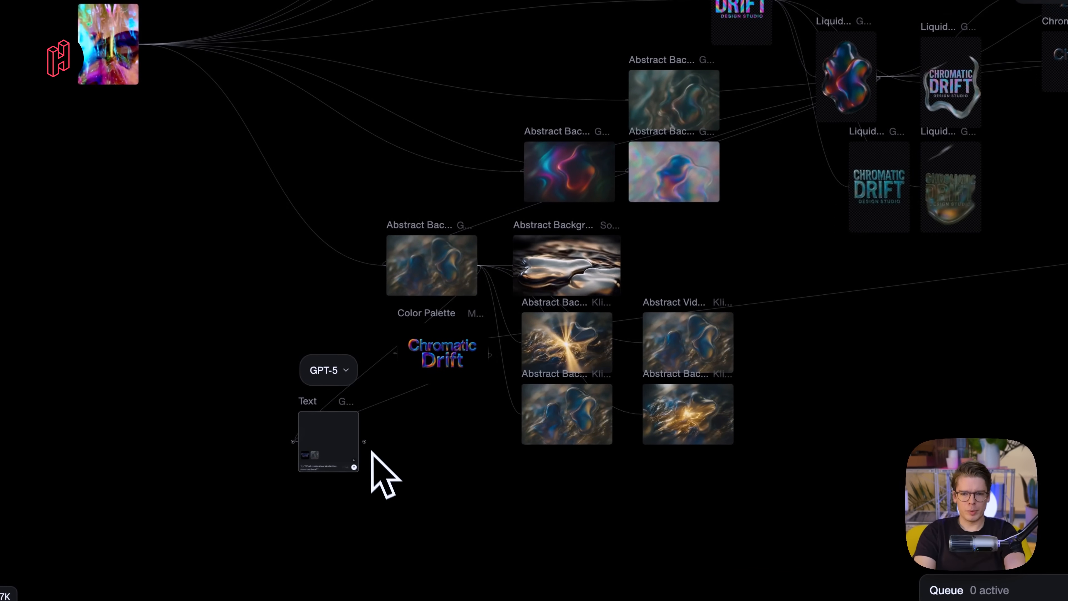
scroll(431, 446, "down", 5)
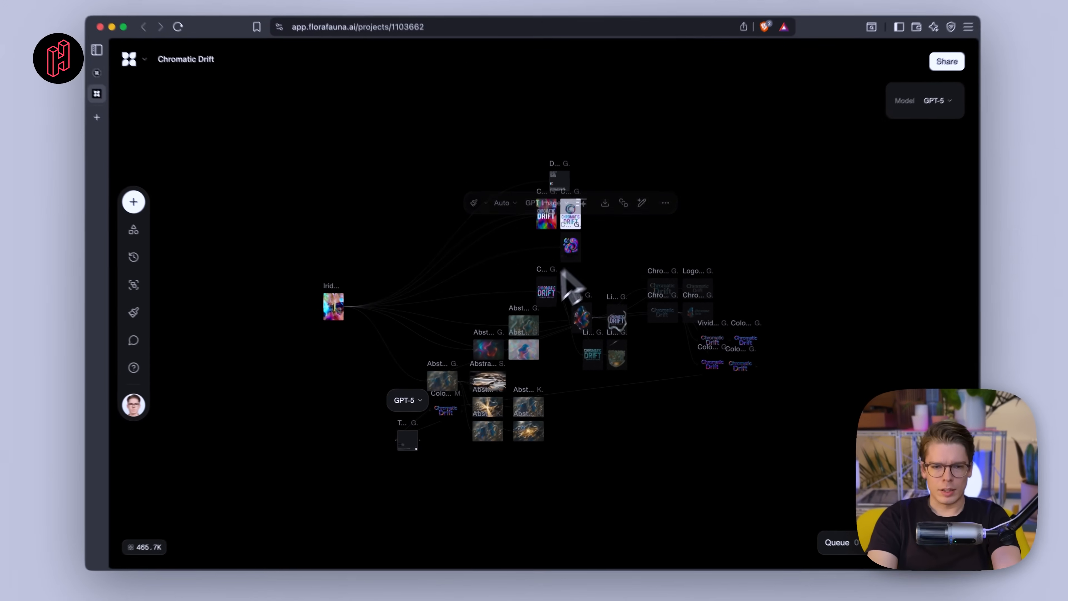
scroll(542, 271, "up", 5)
scroll(544, 316, "right", 3)
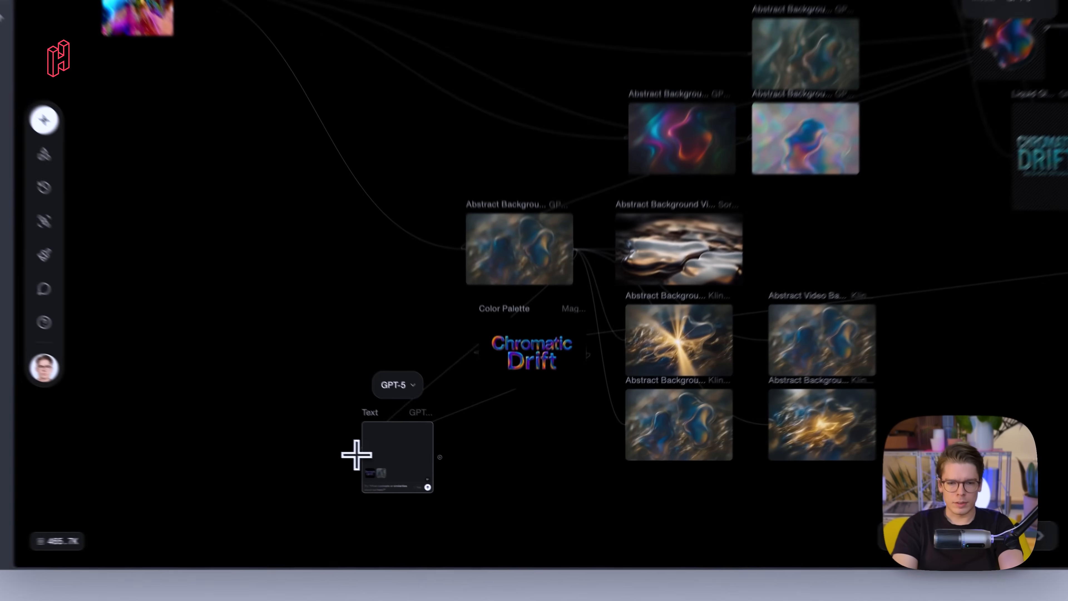
- Connect a second Abstract Background image to the Text block as another input
left_click_drag(356, 456, 842, 150)
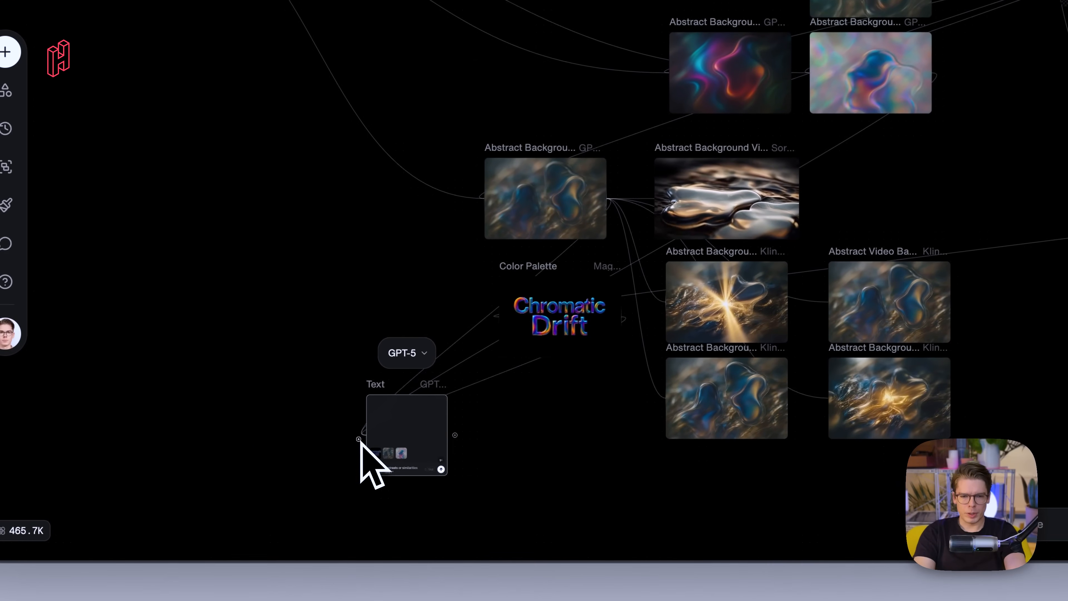
scroll(385, 456, "down", 1)
scroll(383, 455, "down", 2)
scroll(384, 455, "up", 10)
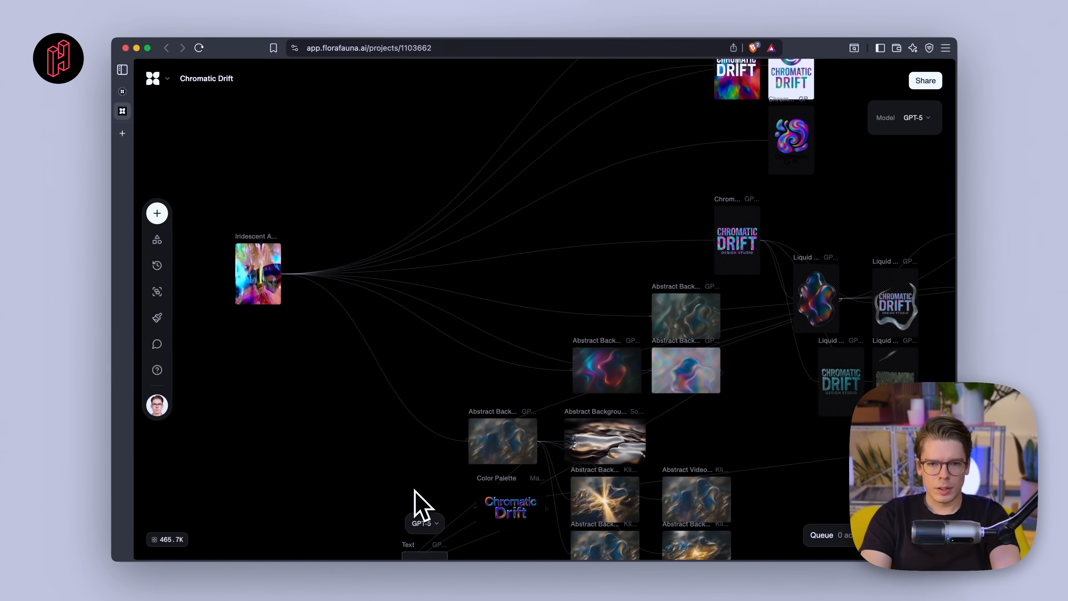
- Connect the liquid-glass blob logo to the Text block as a further input
scroll(415, 503, "down", 3)
scroll(791, 468, "up", 6)
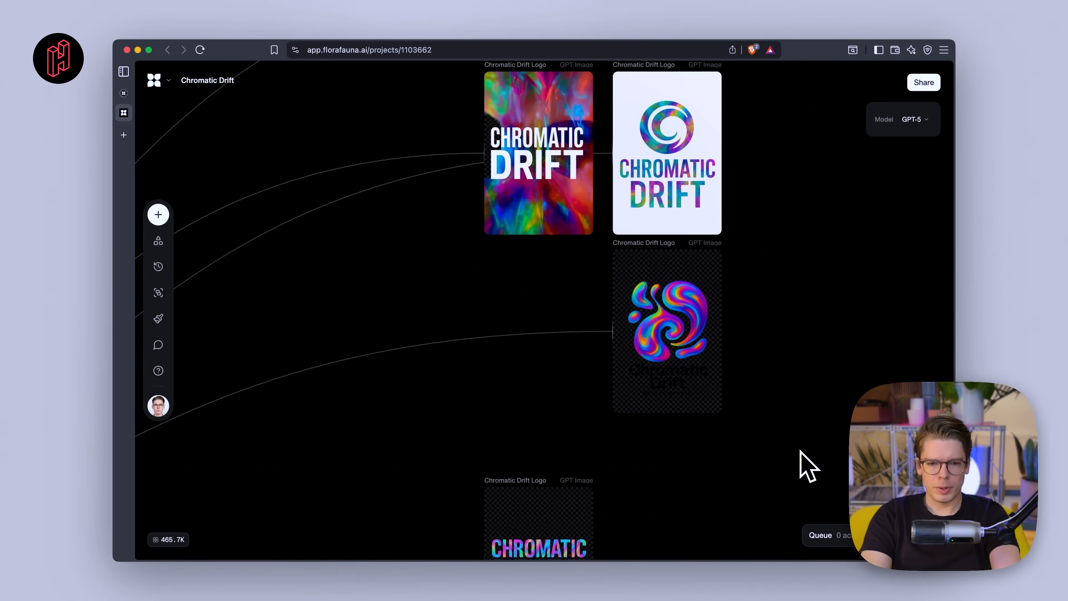
scroll(801, 450, "down", 6)
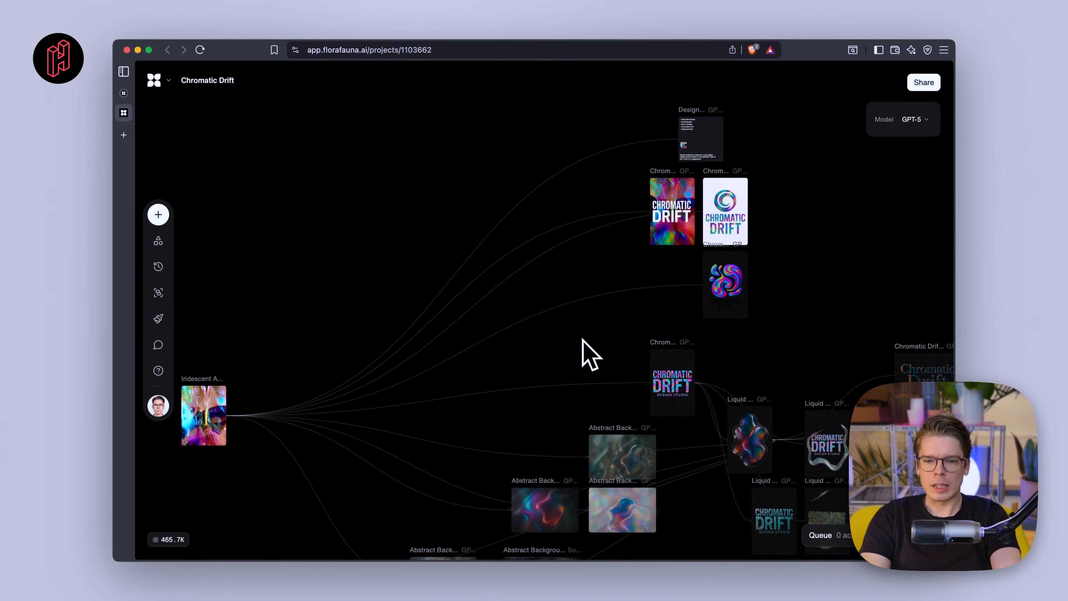
scroll(583, 339, "down", 5)
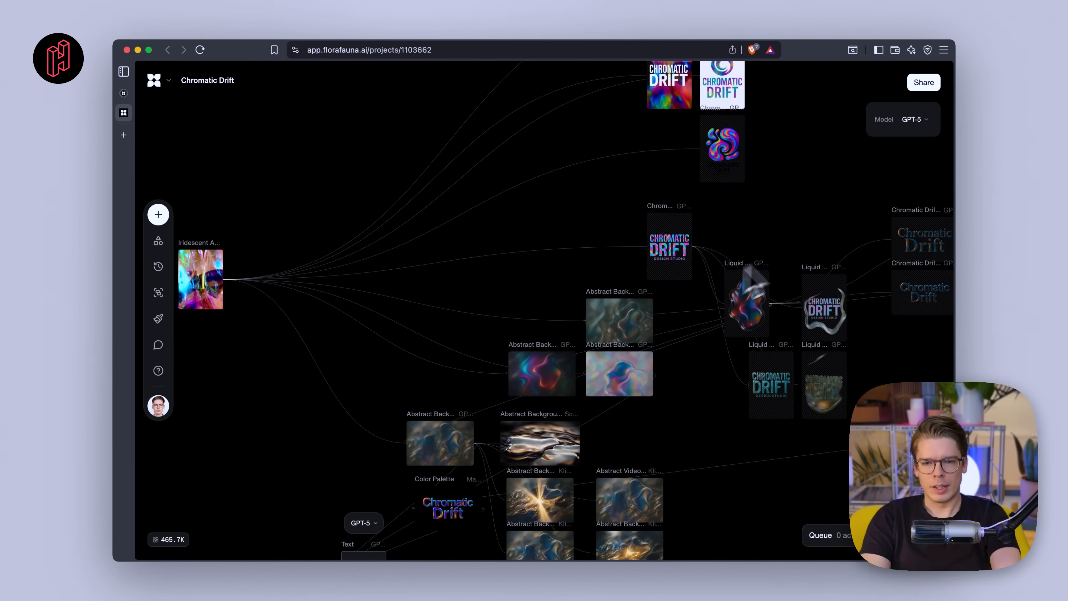
scroll(639, 311, "down", 3)
scroll(639, 320, "up", 5)
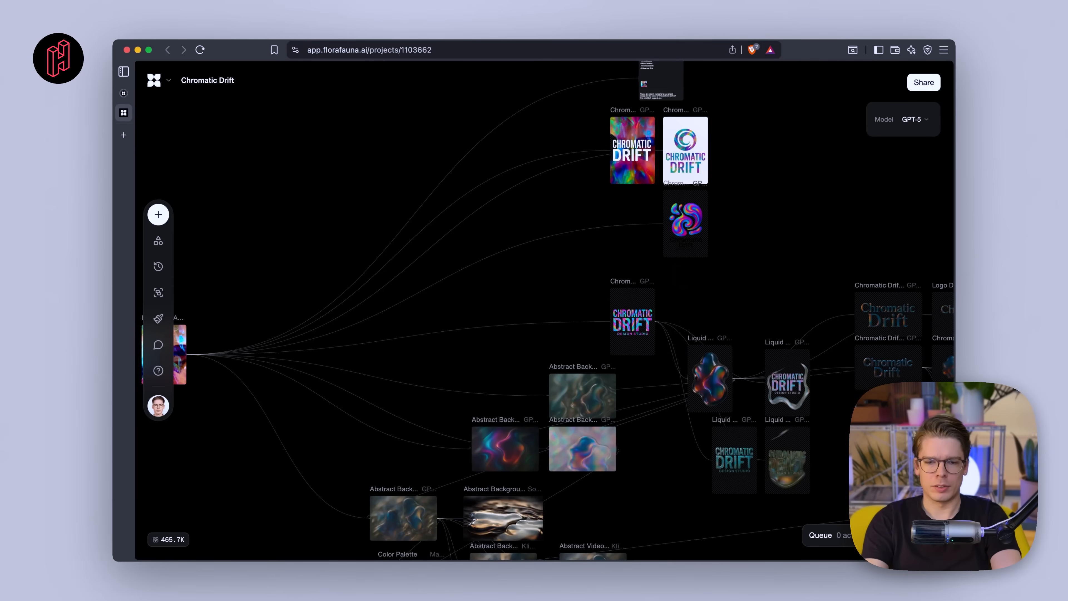
scroll(648, 303, "down", 10)
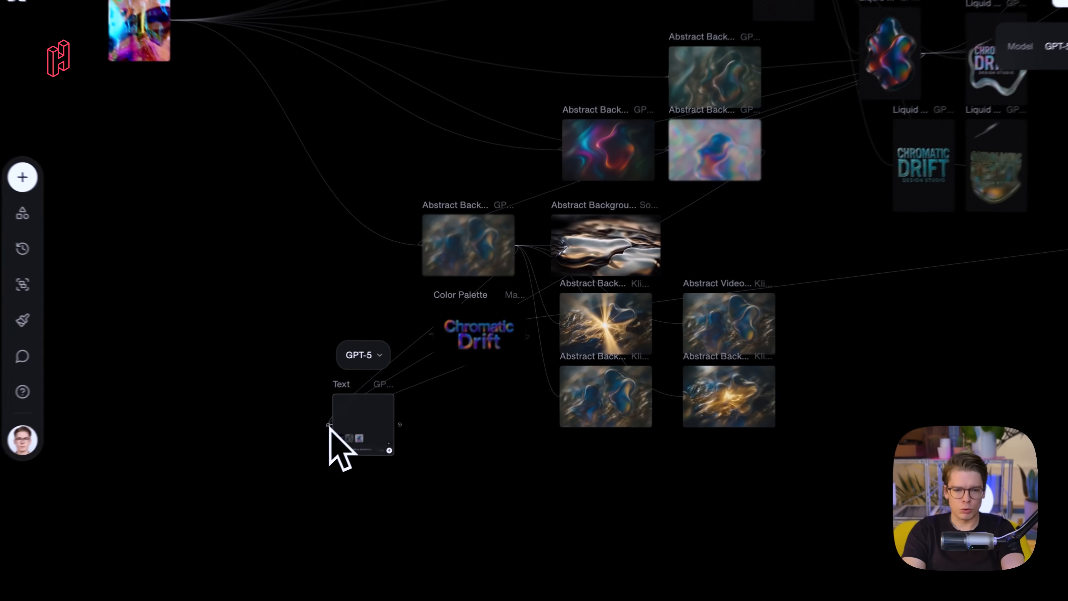
left_click_drag(381, 395, 818, 118)
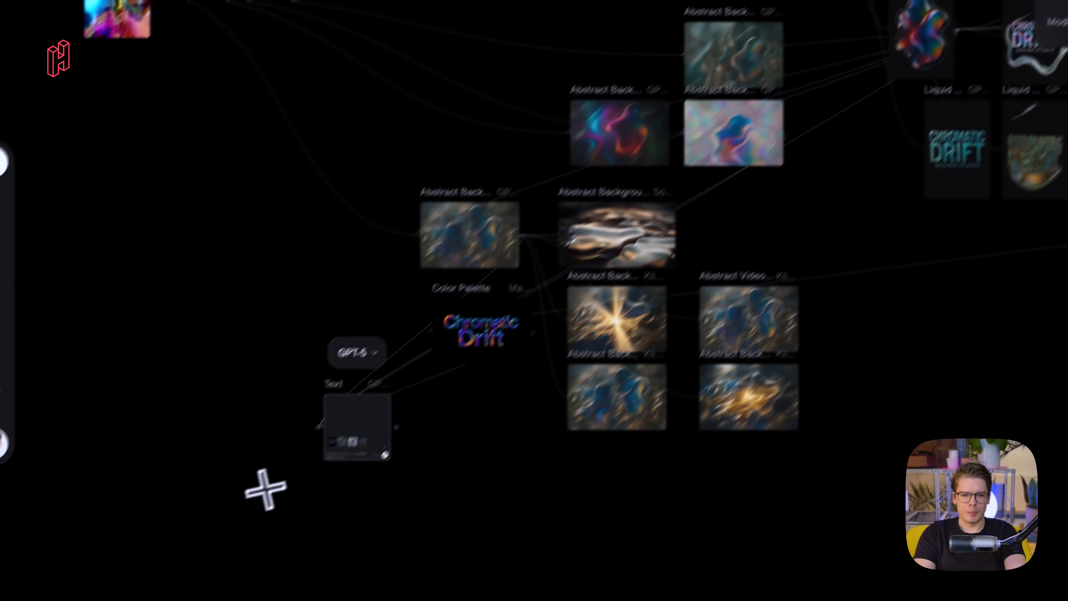
- With GPT-5 as the model, submit the prompt 'Create brand guidelines for the Chromatic Drift design studio. Keep it clear, concise and structured.'
left_click(357, 353)
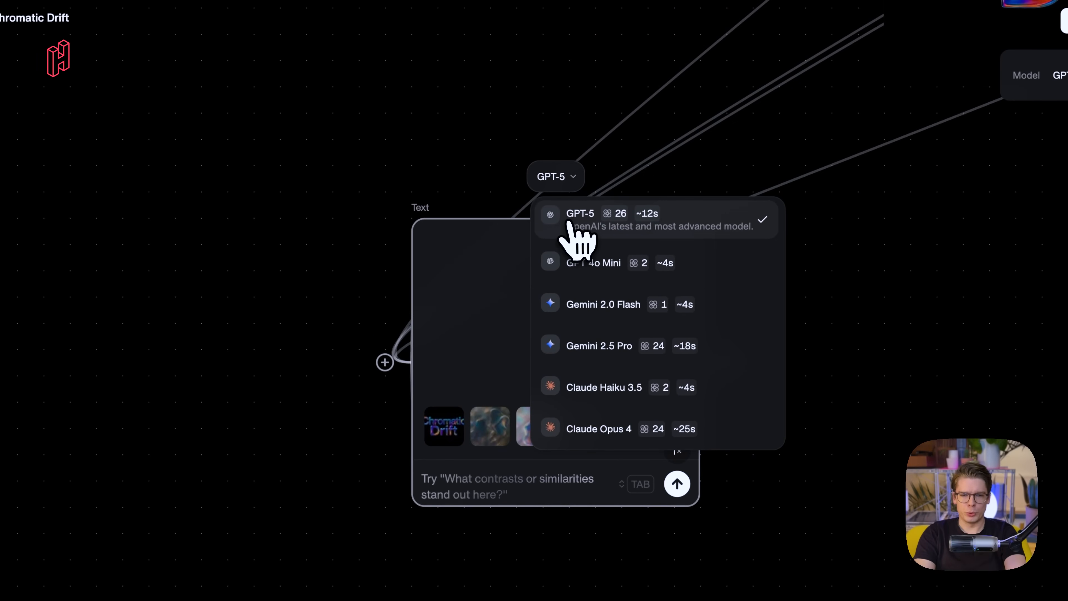
left_click(611, 239)
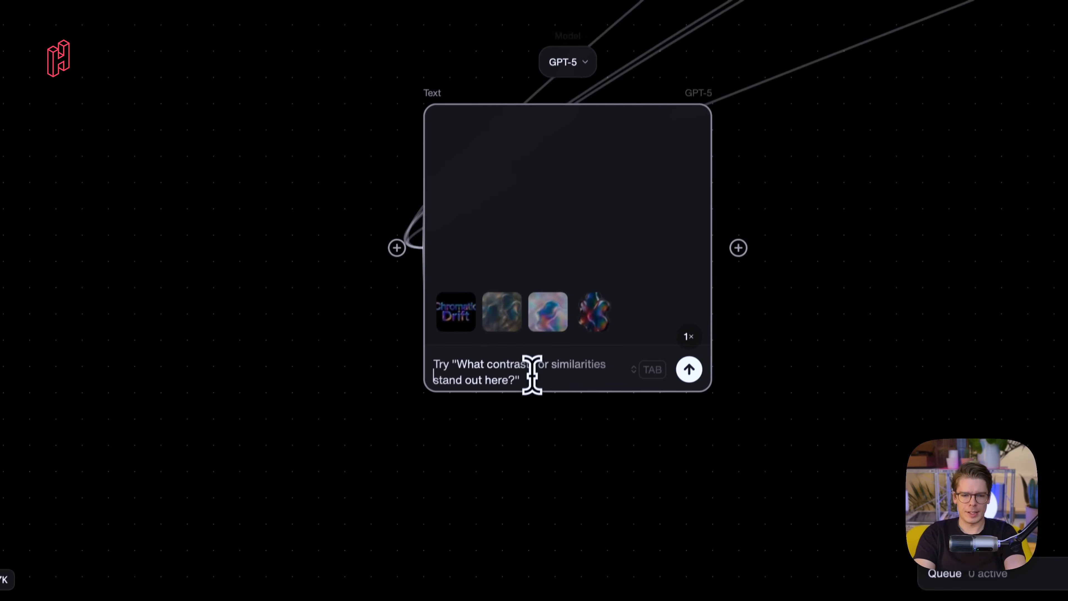
left_click(500, 488)
type("create brand guidelines f")
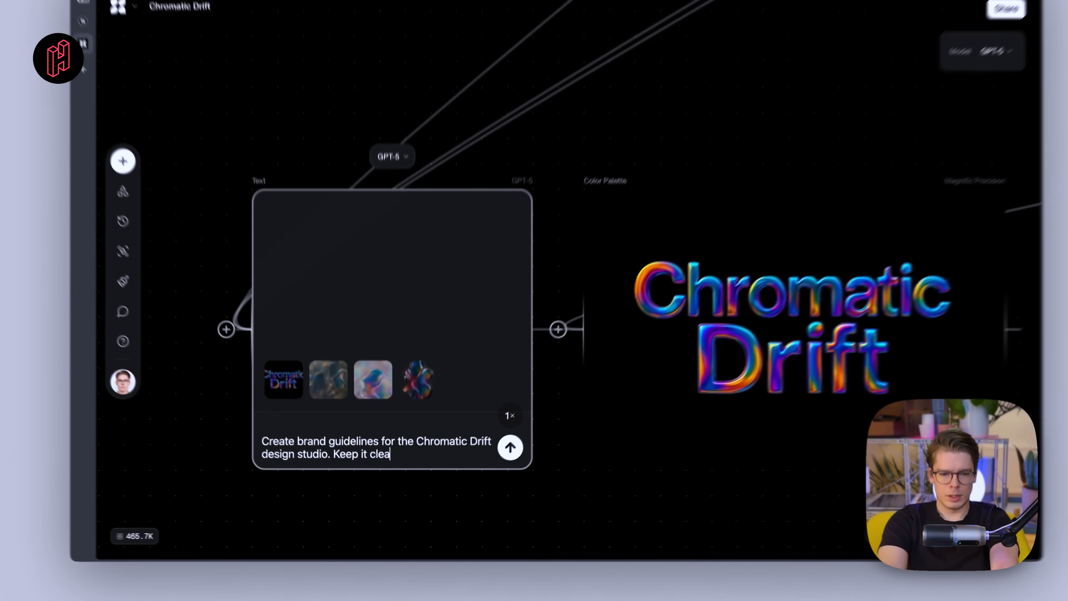
type("r, cr")
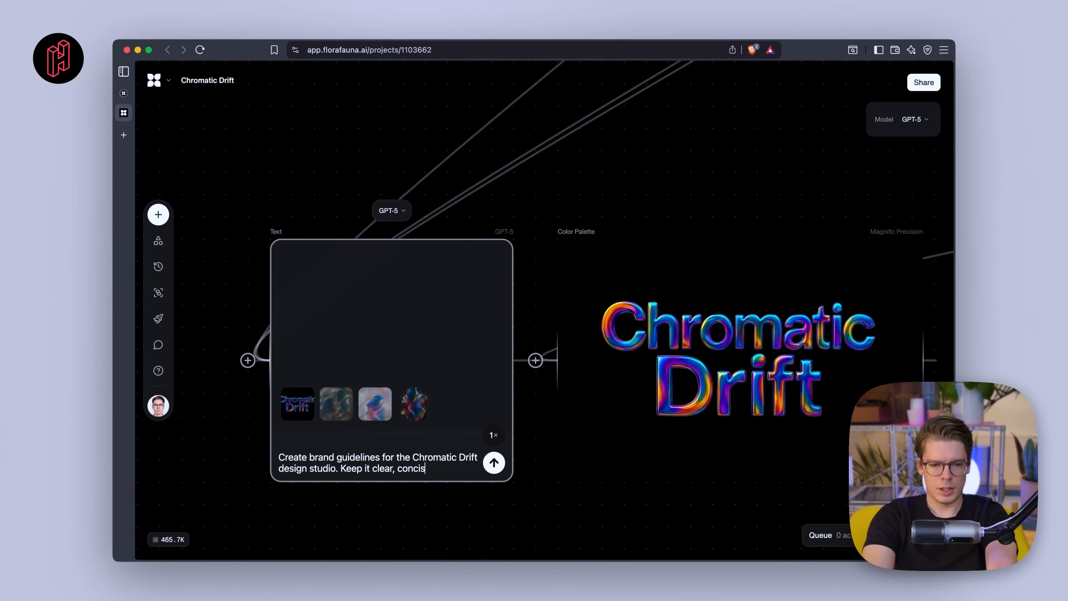
type("ncise and structured.")
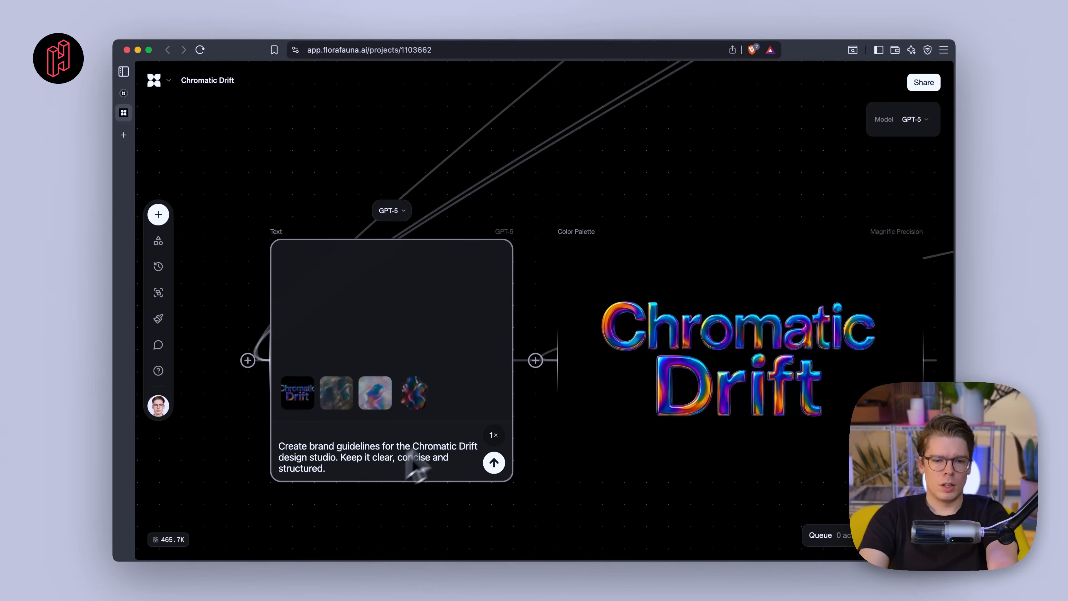
scroll(492, 413, "down", 5)
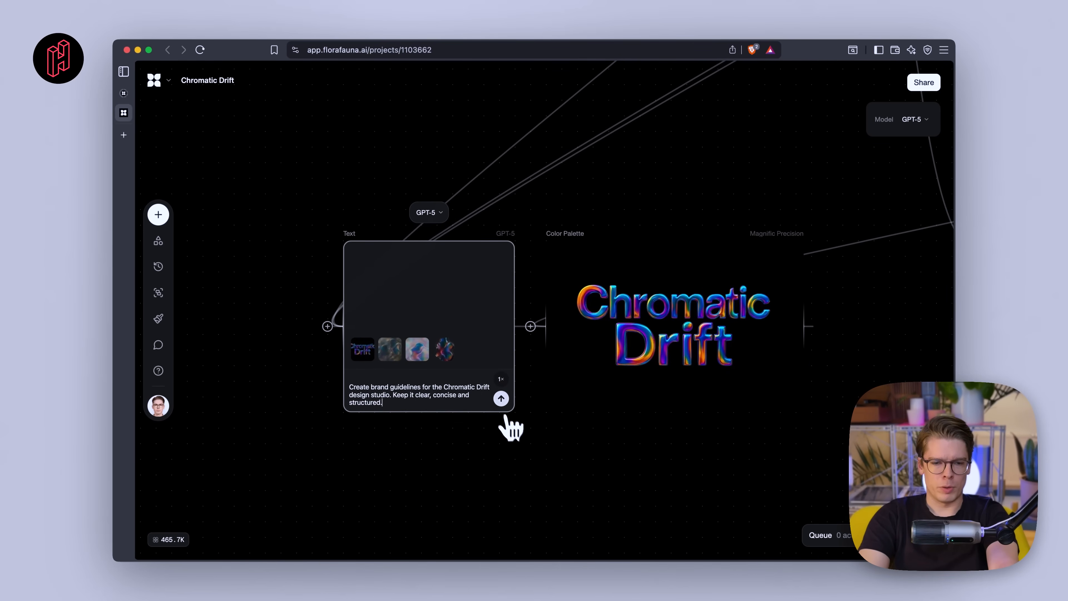
left_click(501, 399)
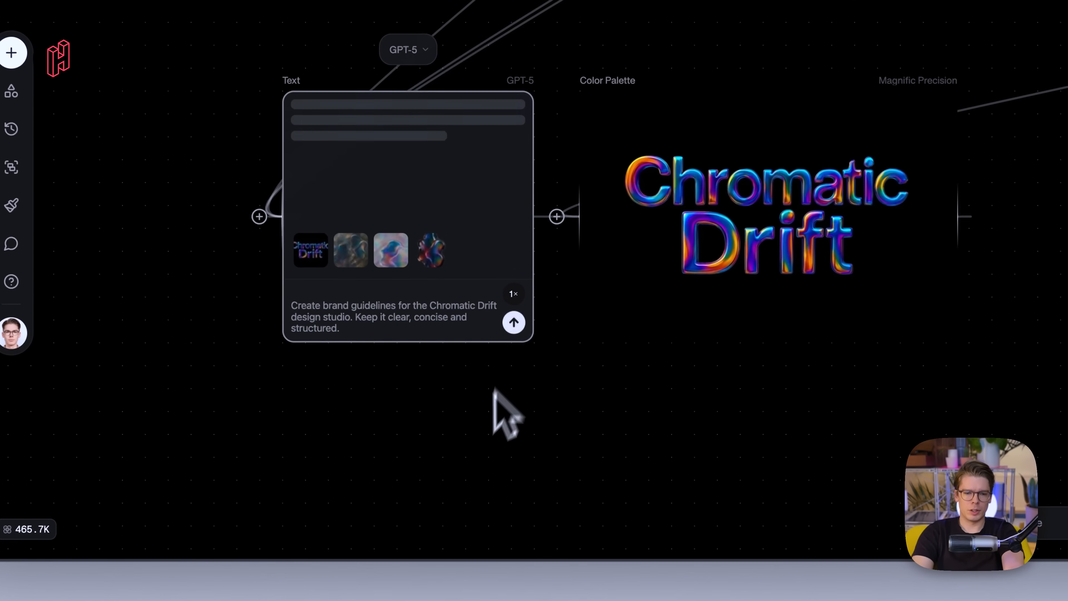
scroll(489, 379, "down", 10)
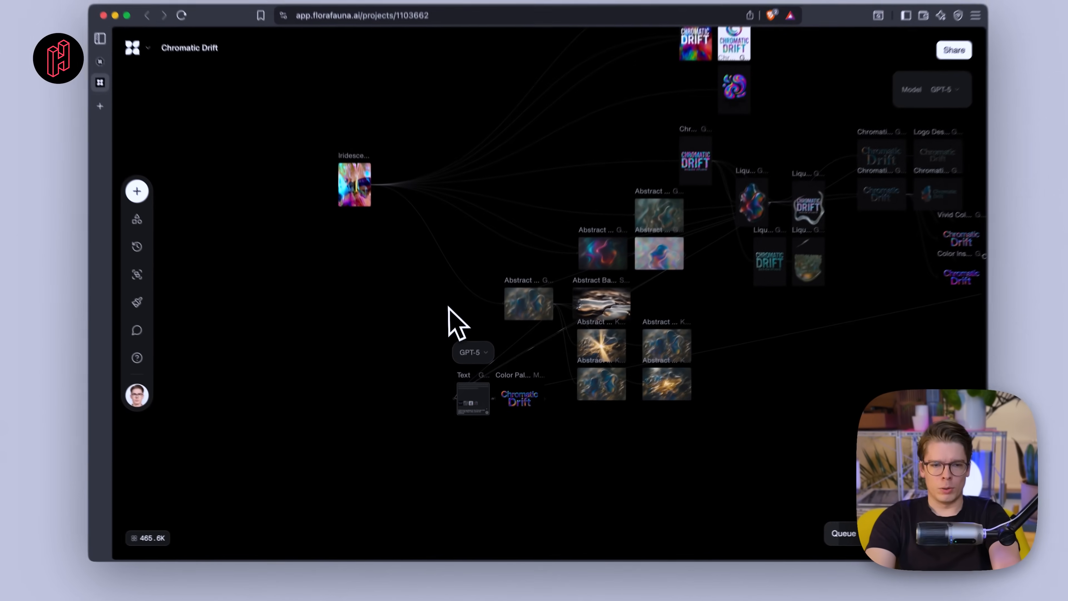
scroll(448, 307, "down", 3)
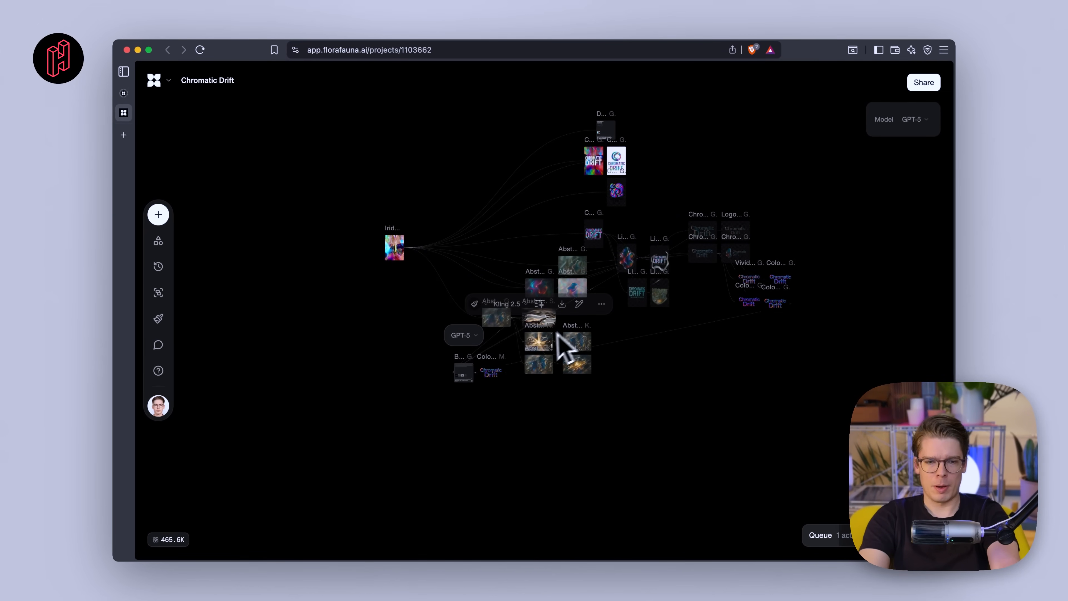
scroll(564, 346, "up", 8)
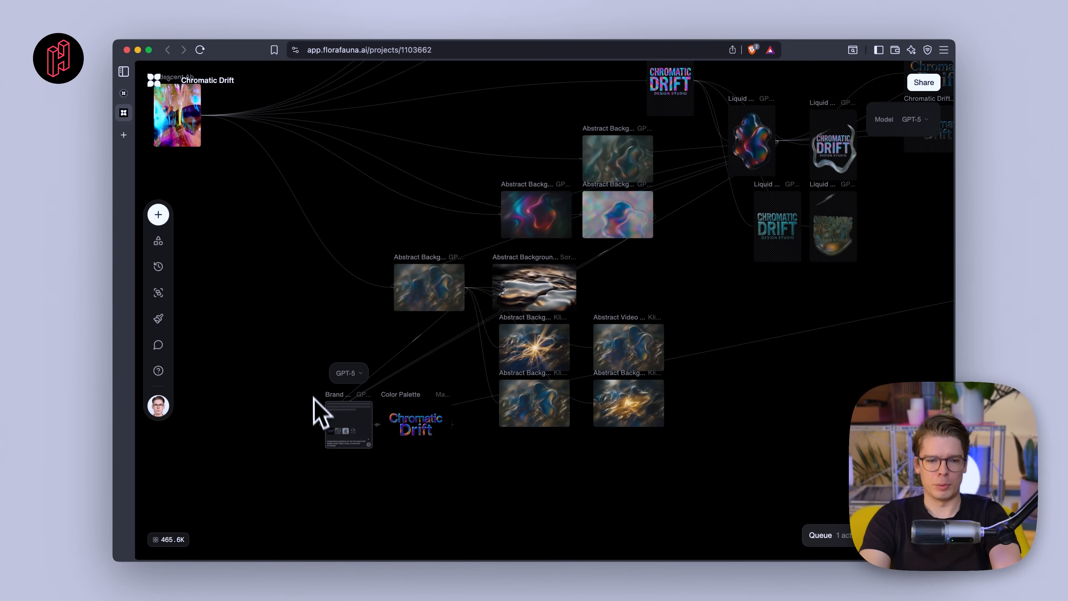
scroll(316, 404, "up", 10)
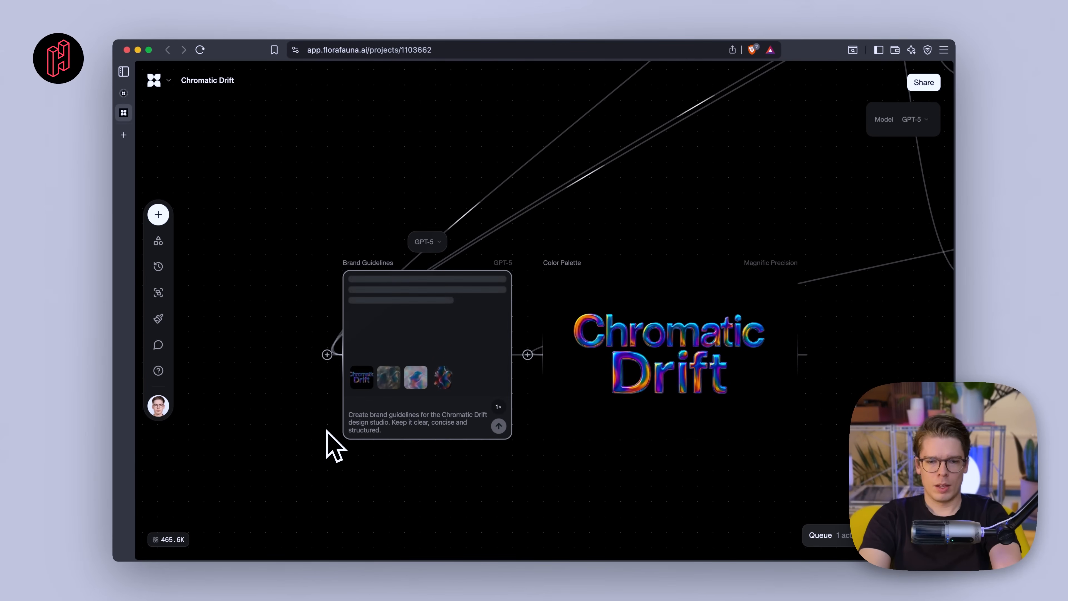
scroll(423, 251, "down", 15)
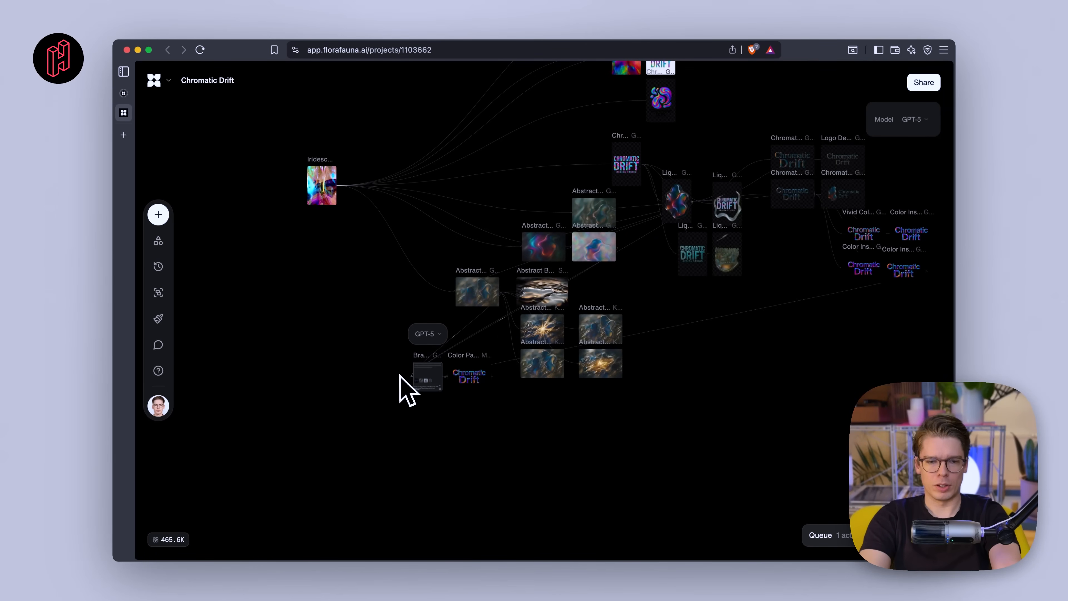
scroll(400, 375, "up", 10)
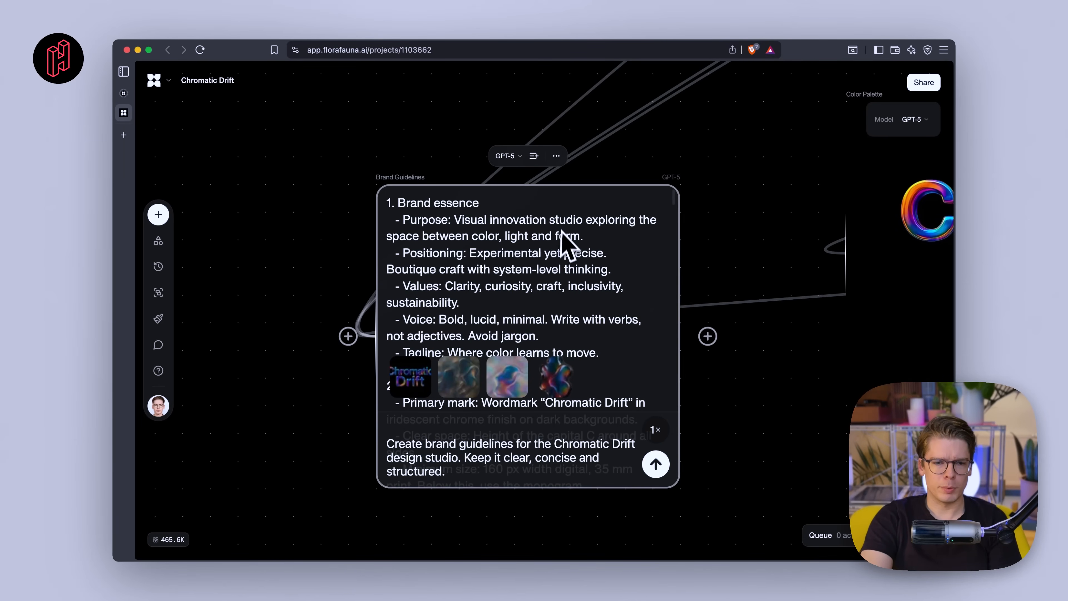
- Scroll through the generated Brand Guidelines text to read all its sections
scroll(547, 263, "down", 8)
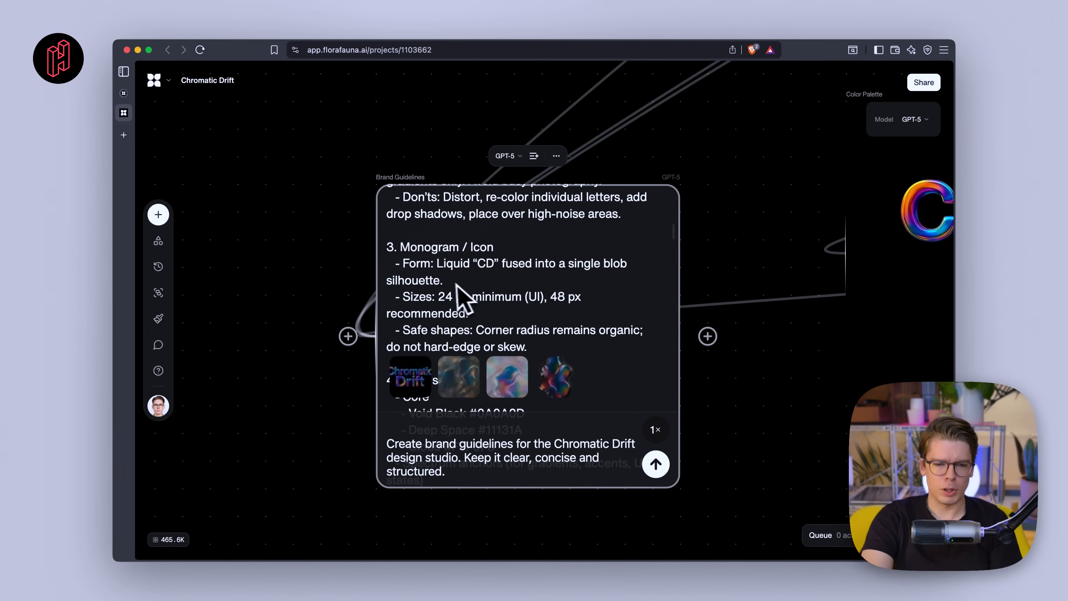
scroll(456, 284, "down", 10)
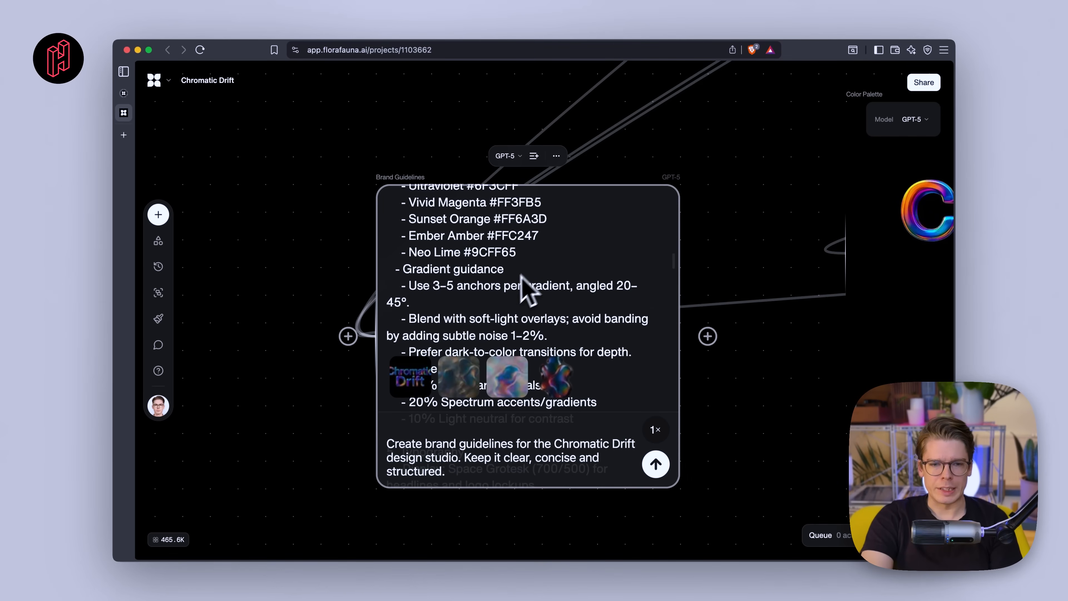
scroll(522, 278, "down", 15)
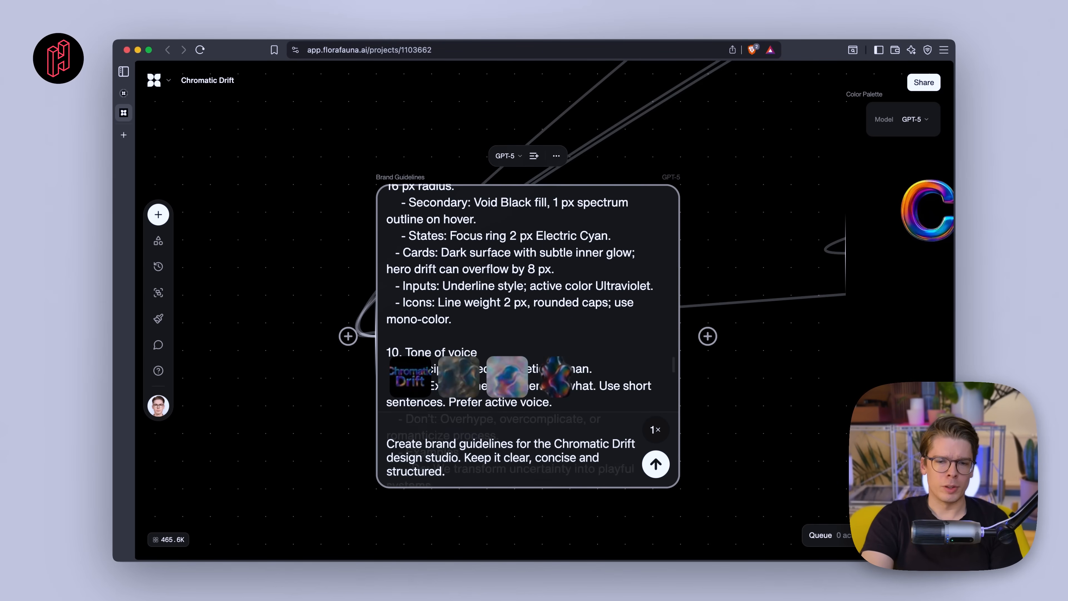
scroll(527, 294, "down", 5)
scroll(528, 295, "down", 20)
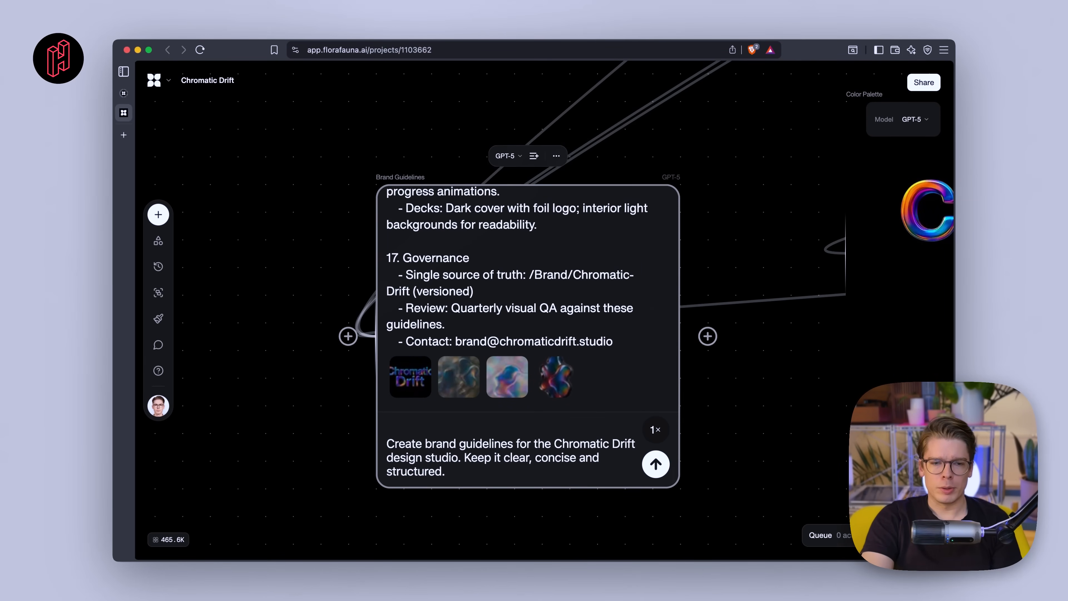
scroll(482, 262, "up", 5)
scroll(684, 333, "down", 5)
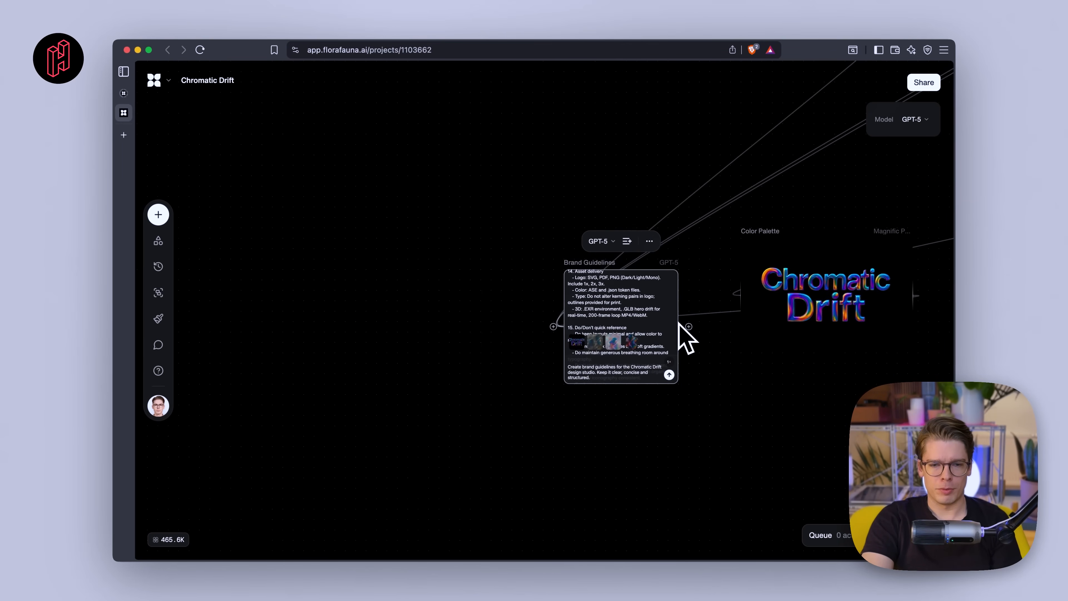
scroll(640, 305, "up", 15)
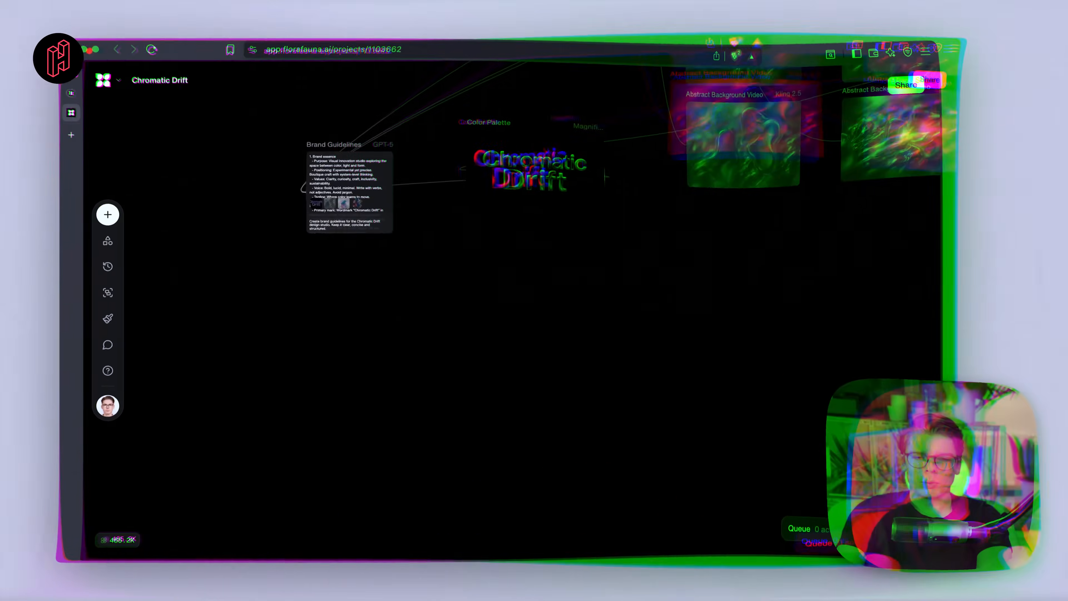
- Branch a new Image block off the Chromatic Drift Color Palette logo
scroll(370, 198, "up", 5)
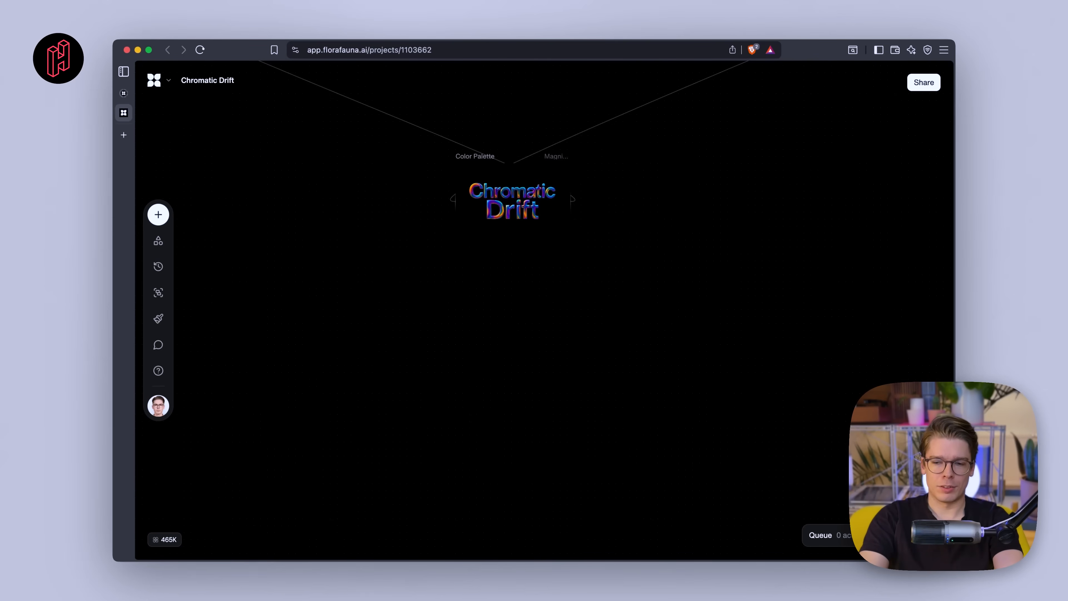
scroll(468, 258, "up", 2)
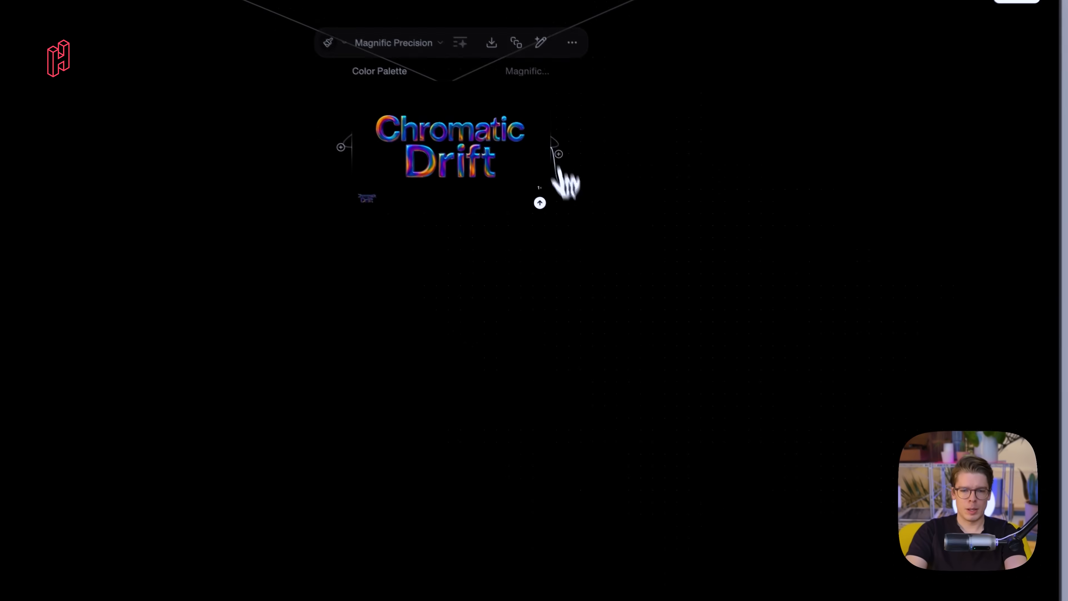
left_click_drag(594, 201, 520, 388)
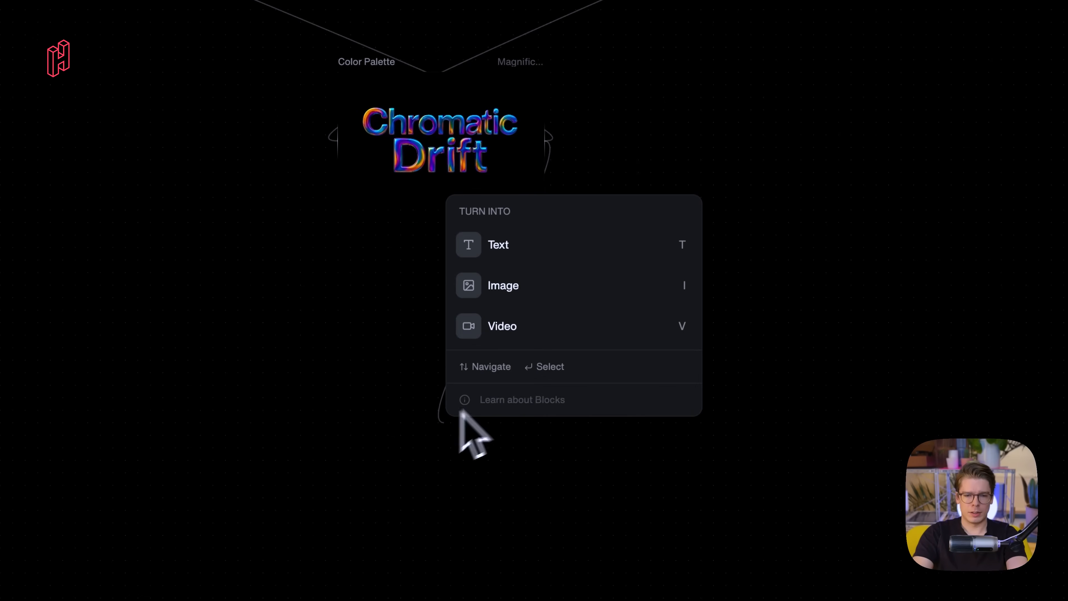
left_click(540, 288)
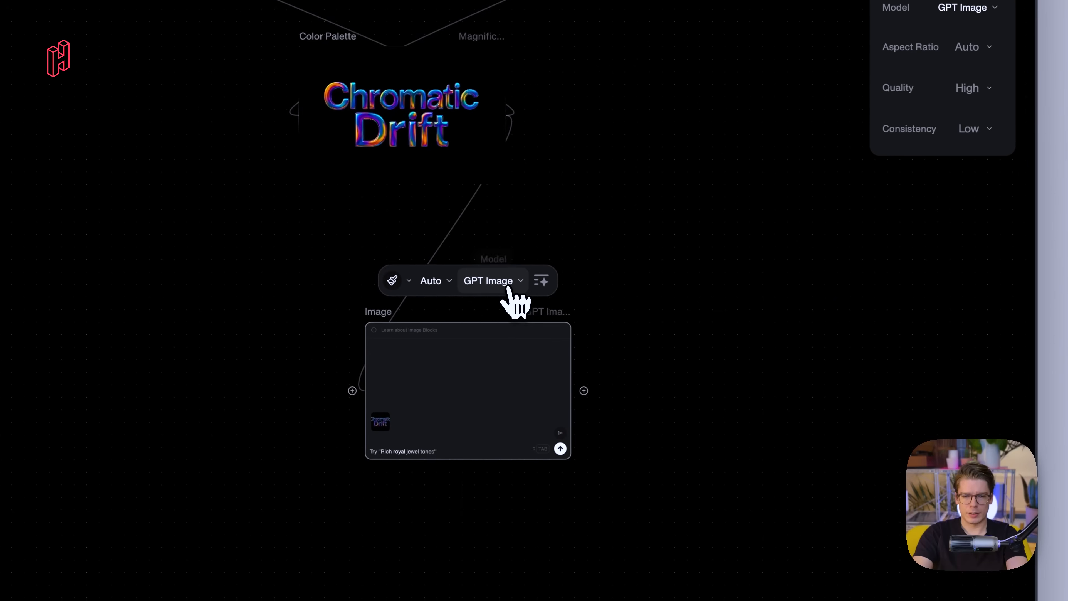
- Switch the new Image block's model to Nano Banana and its aspect ratio to 9:16
left_click(514, 287)
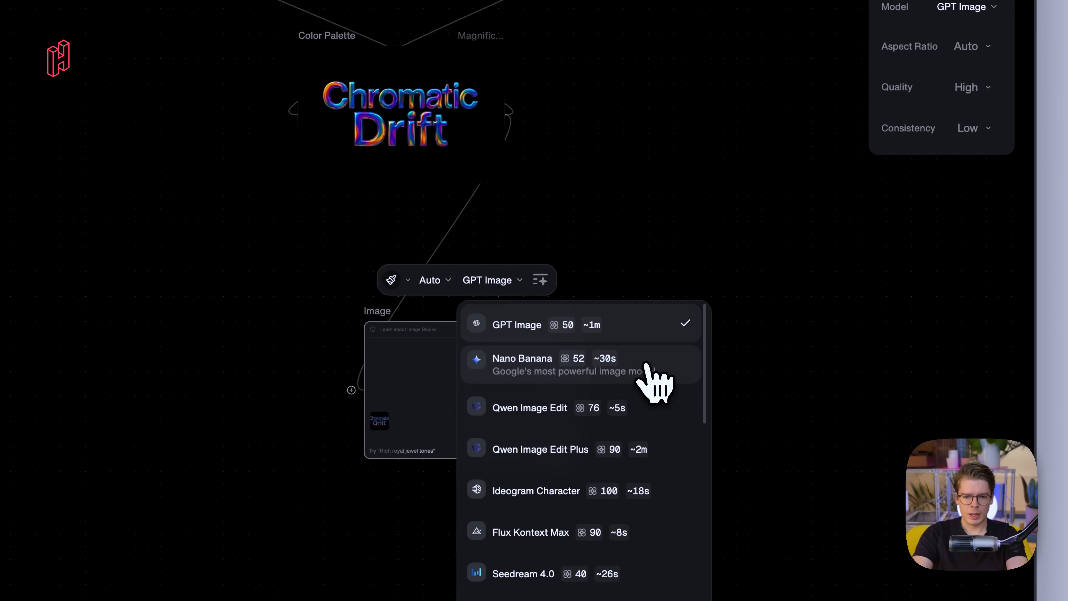
left_click(657, 368)
left_click(507, 233)
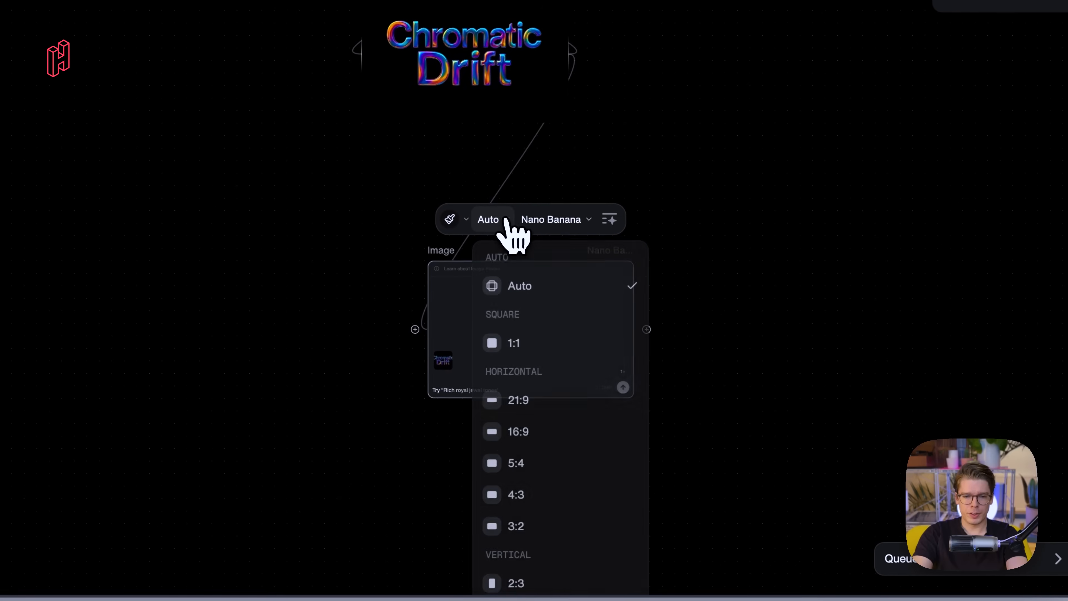
scroll(711, 449, "down", 5)
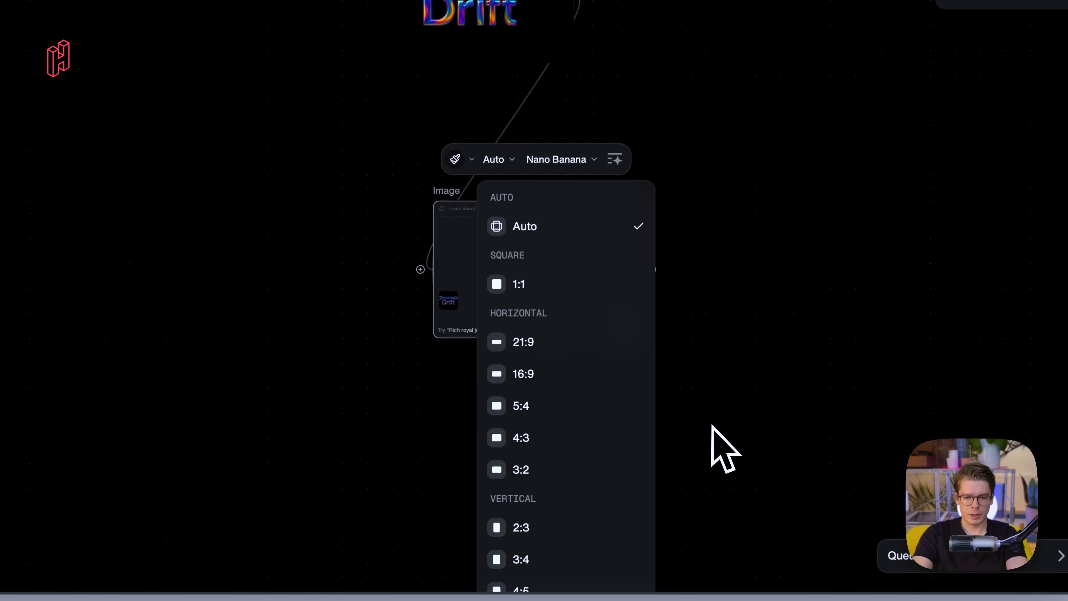
left_click(545, 509)
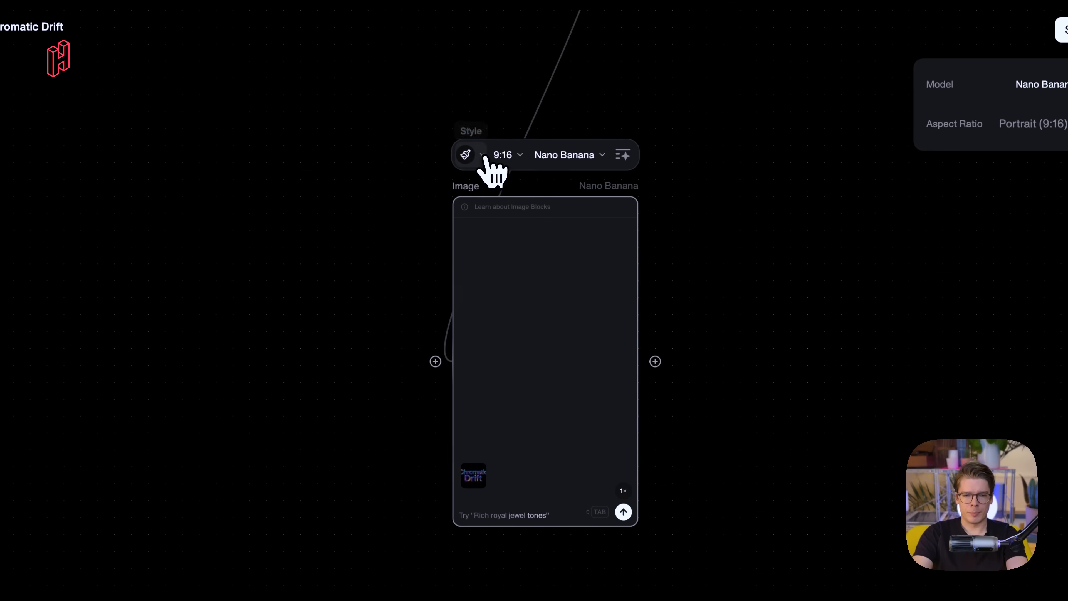
- Pick a style preset and enter the prompt 'Create Instagram ad for design studio "Chromatic Drift"'
left_click(484, 158)
left_click(527, 311)
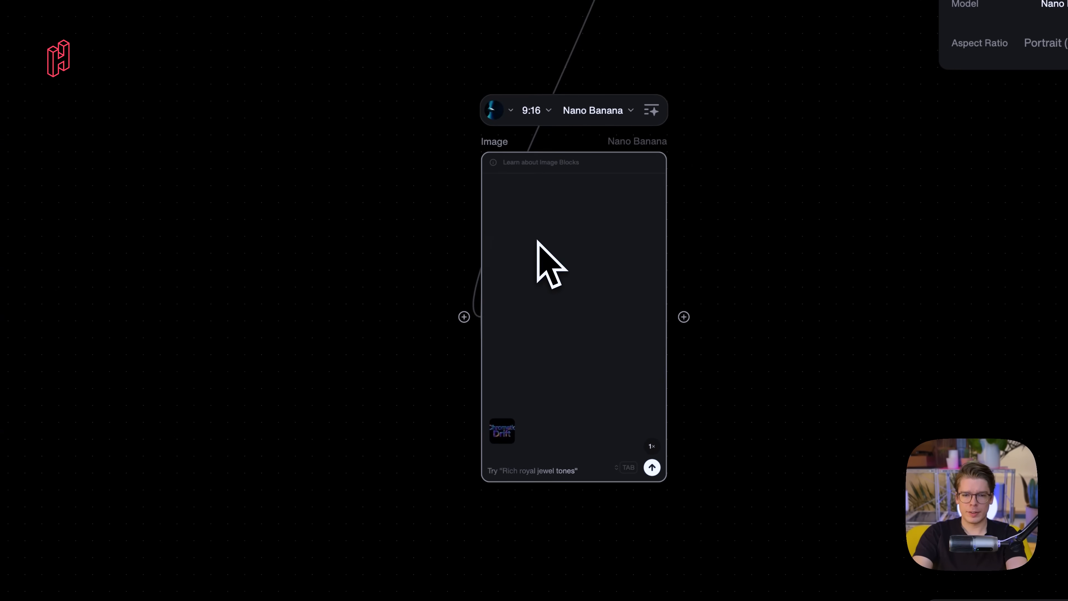
scroll(537, 241, "down", 5)
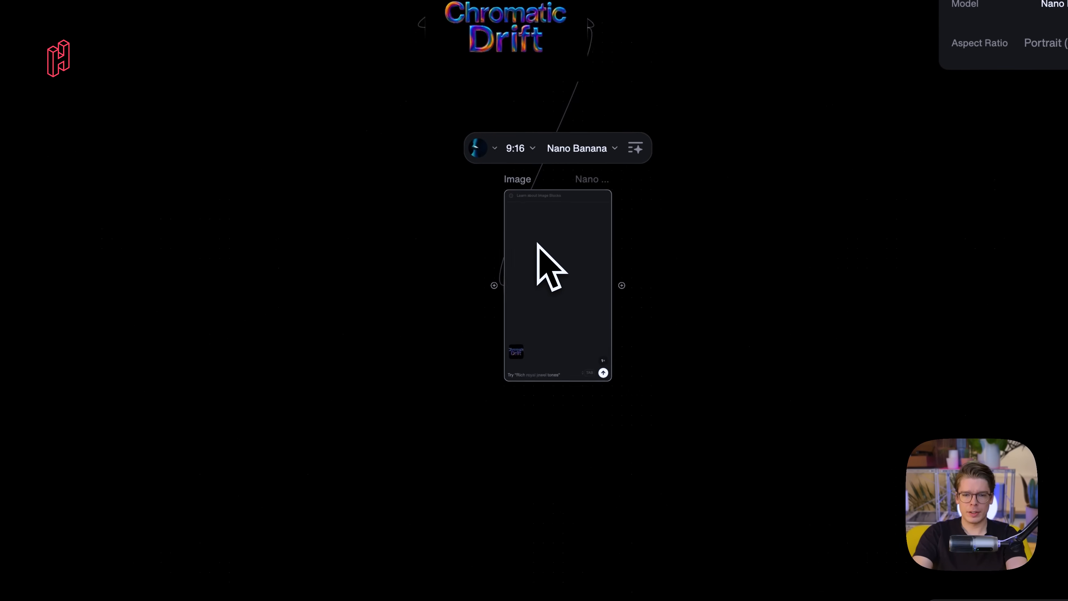
left_click(528, 367)
type("Create Instagram ad for design s")
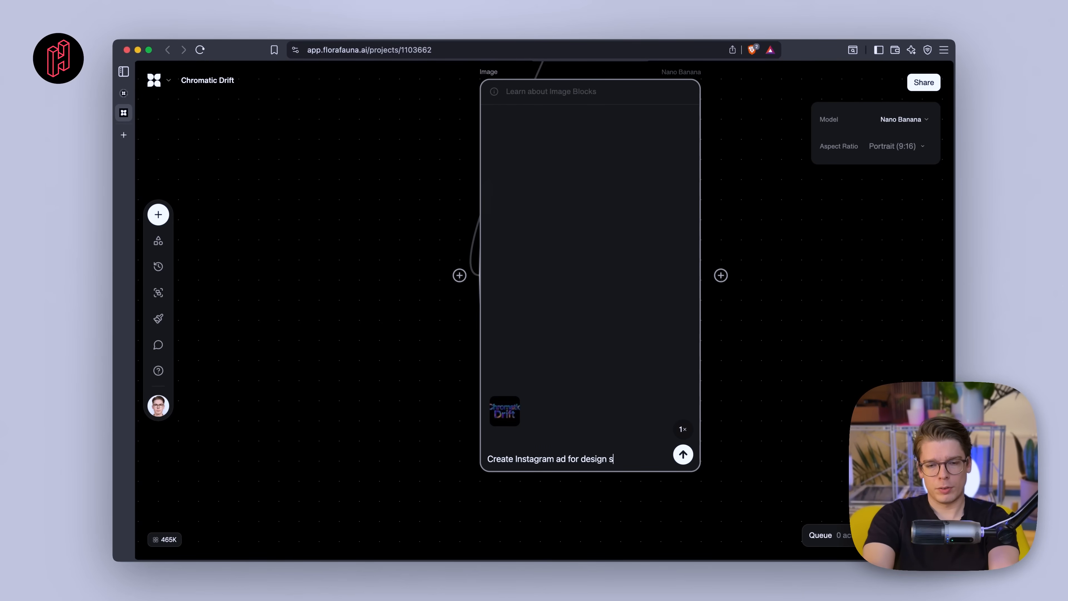
type("matic Drift\"")
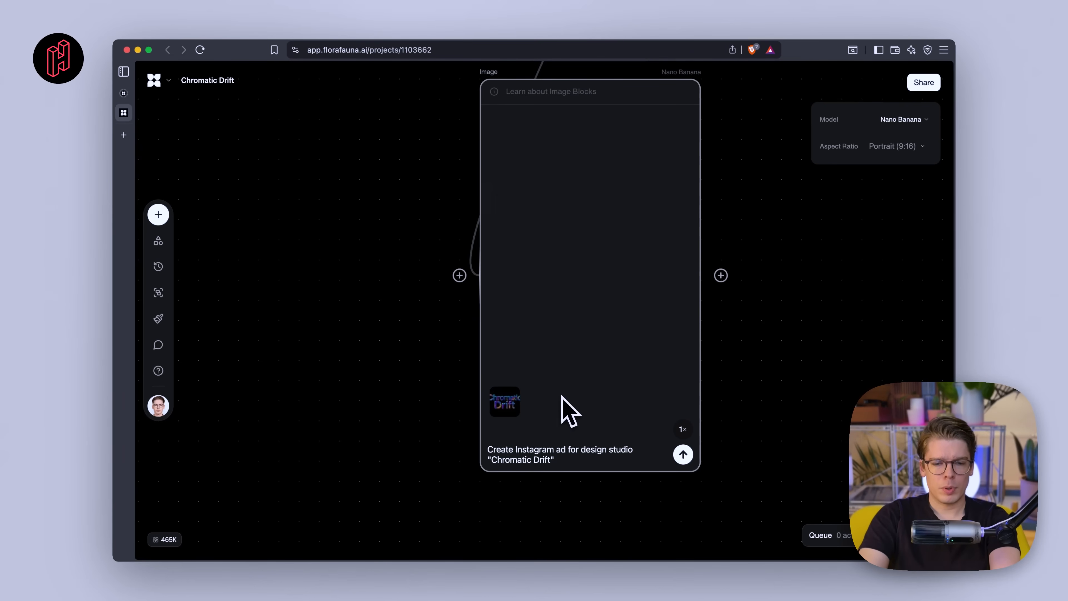
- Connect the liquid-glass blob image and an abstract background image to the Image block as extra references
scroll(536, 463, "down", 5)
scroll(536, 463, "down", 3)
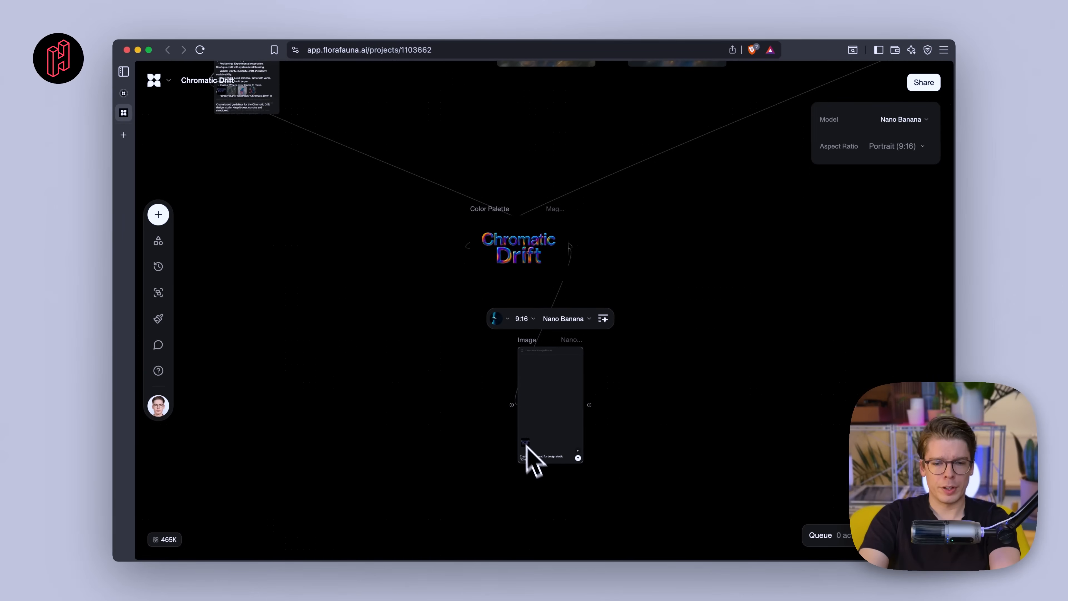
scroll(510, 403, "down", 5)
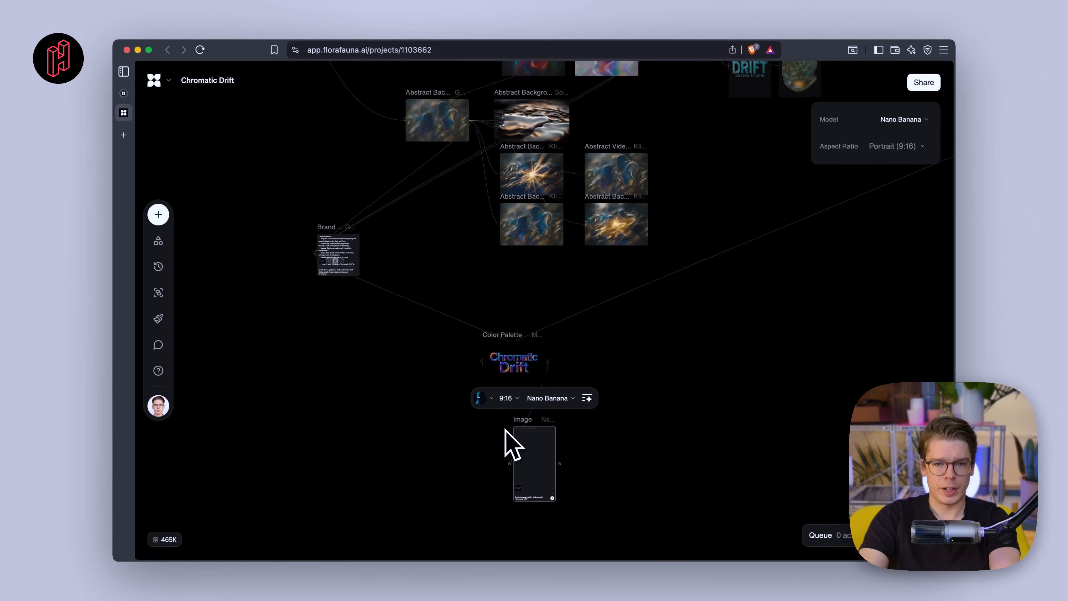
scroll(506, 430, "up", 2)
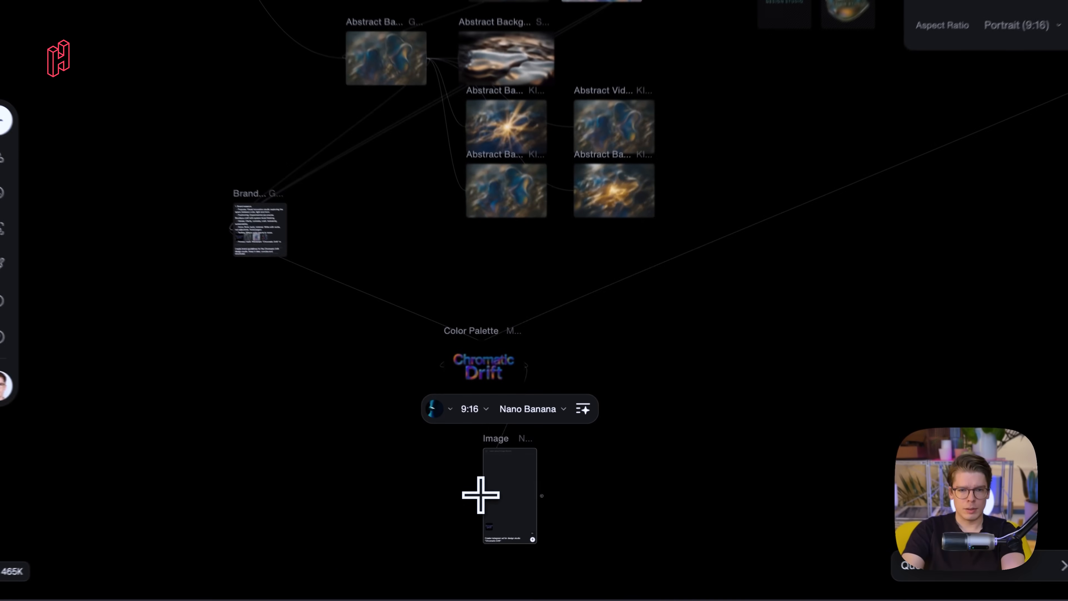
left_click_drag(507, 485, 641, 178)
scroll(618, 289, "up", 5)
left_click_drag(660, 107, 730, 46)
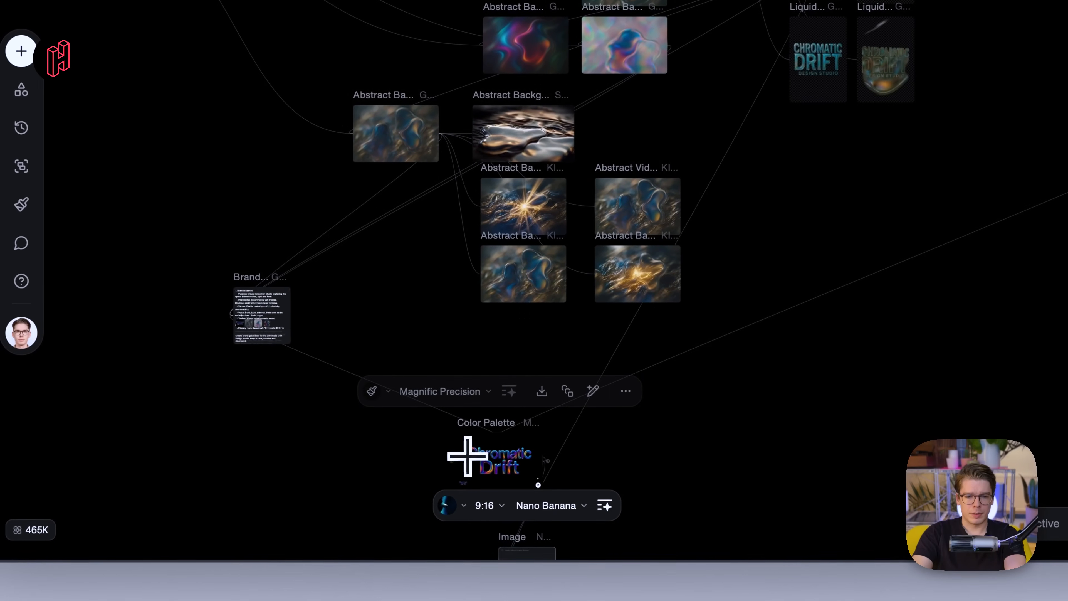
scroll(462, 454, "down", 2)
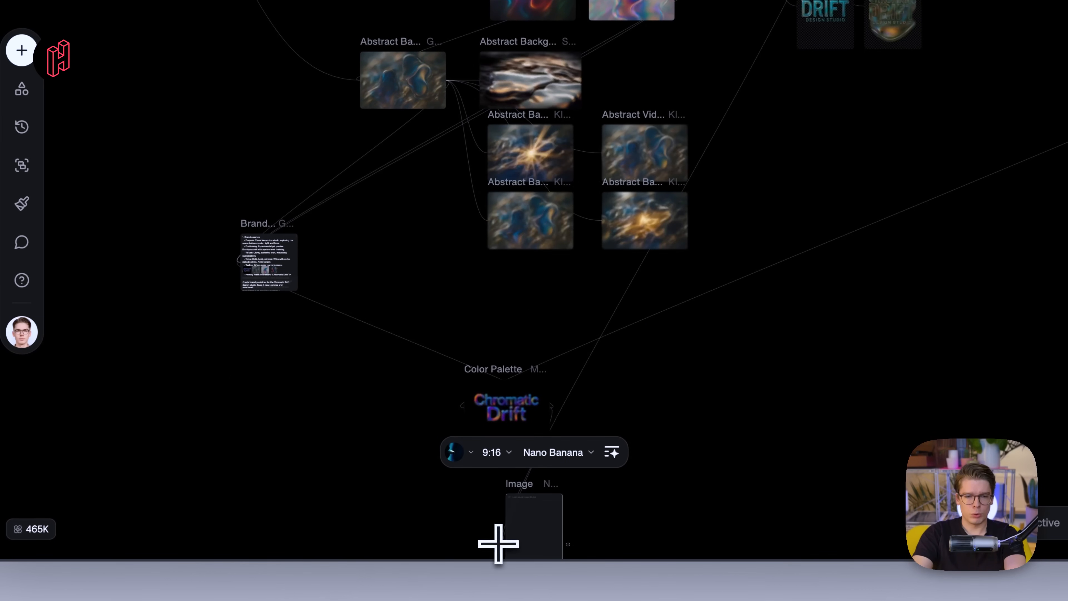
scroll(490, 463, "down", 2)
left_click_drag(486, 376, 414, 106)
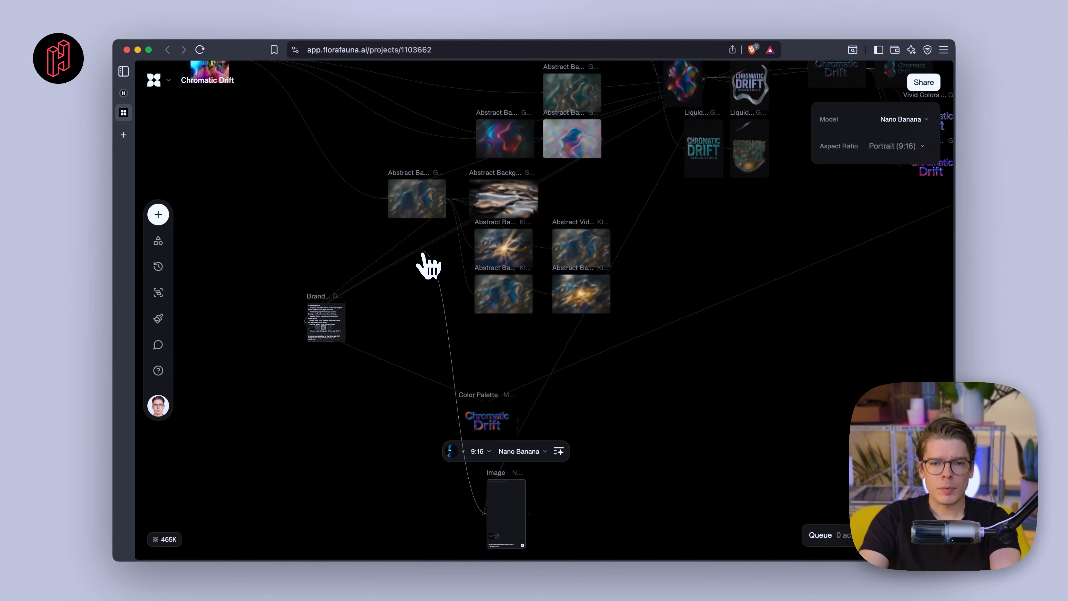
left_click_drag(428, 265, 429, 195)
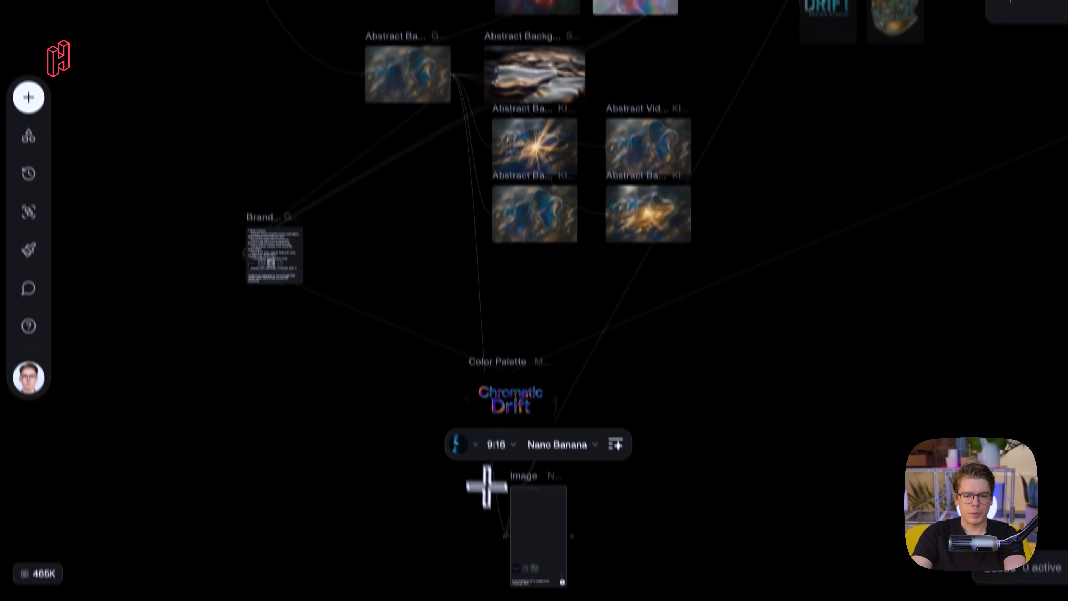
scroll(492, 501, "up", 5)
scroll(494, 495, "down", 3)
scroll(493, 493, "up", 4)
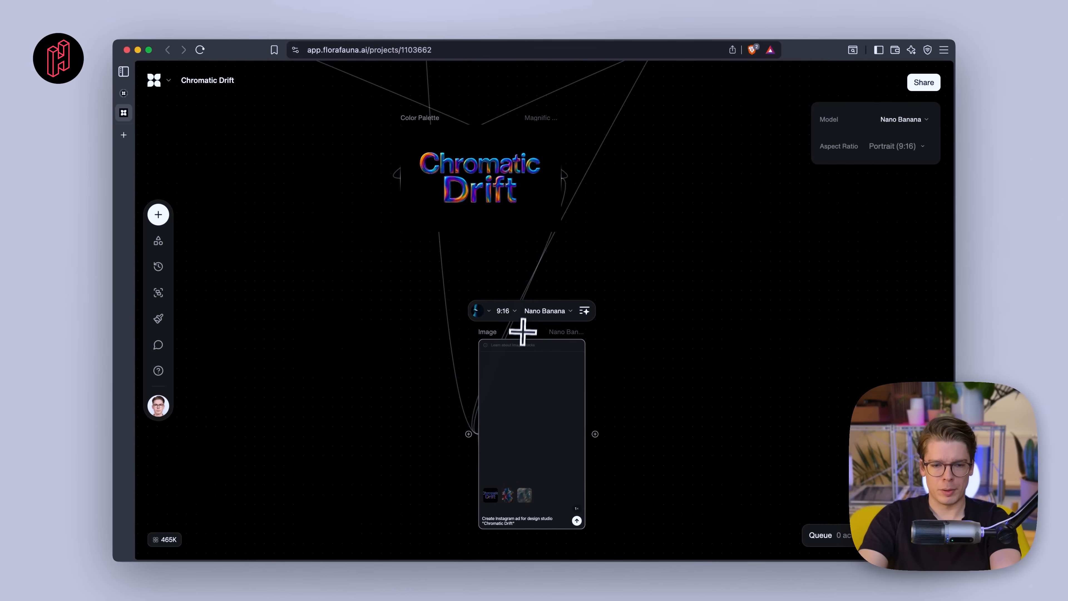
scroll(548, 422, "down", 2)
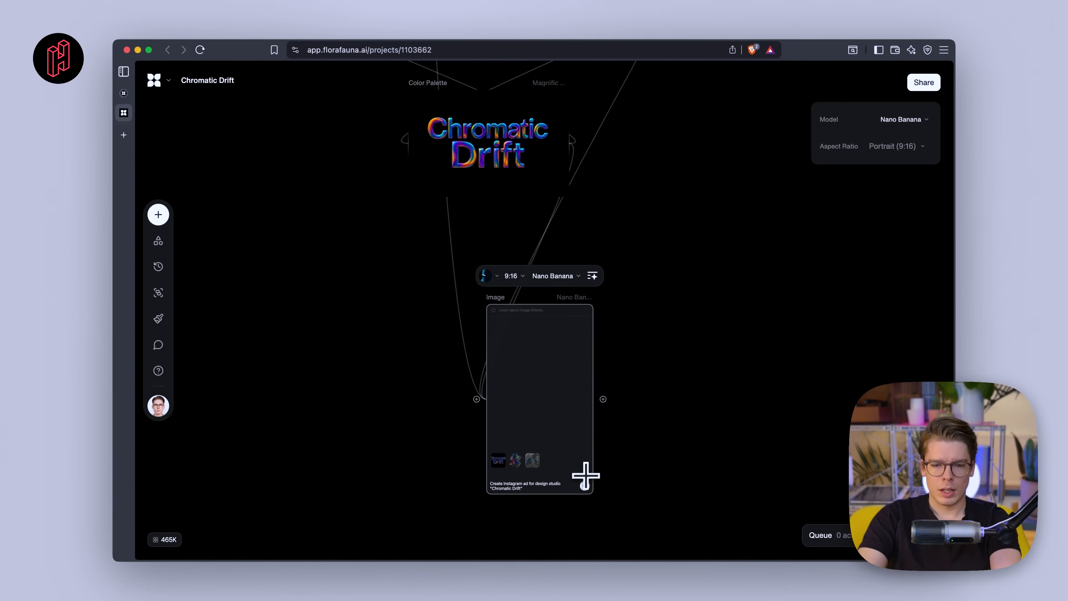
scroll(571, 484, "up", 5)
- Set the number of outputs to 4 and generate the Instagram ads
mouse_move(604, 491)
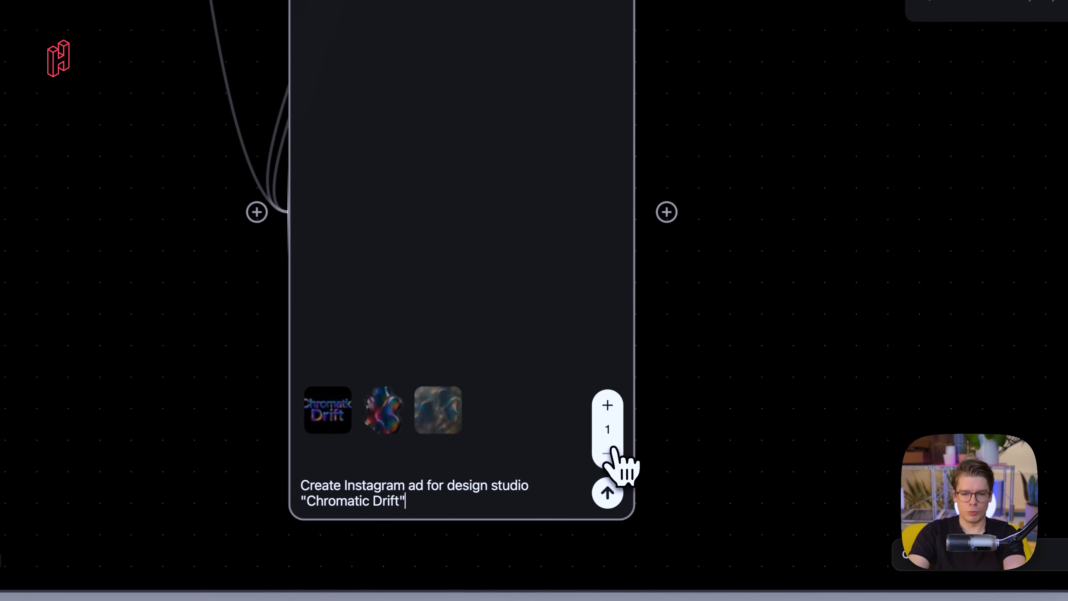
left_click(608, 403)
left_click(608, 403)
left_click(608, 403)
left_click(608, 494)
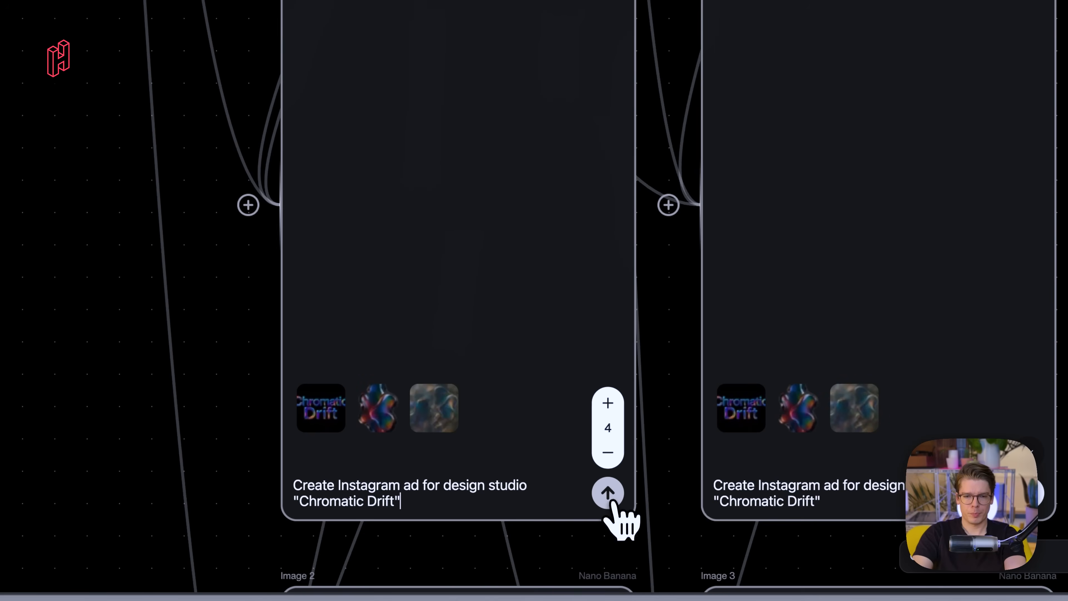
- Move the Color Palette logo block clear of the four new ad image blocks
scroll(594, 434, "down", 8)
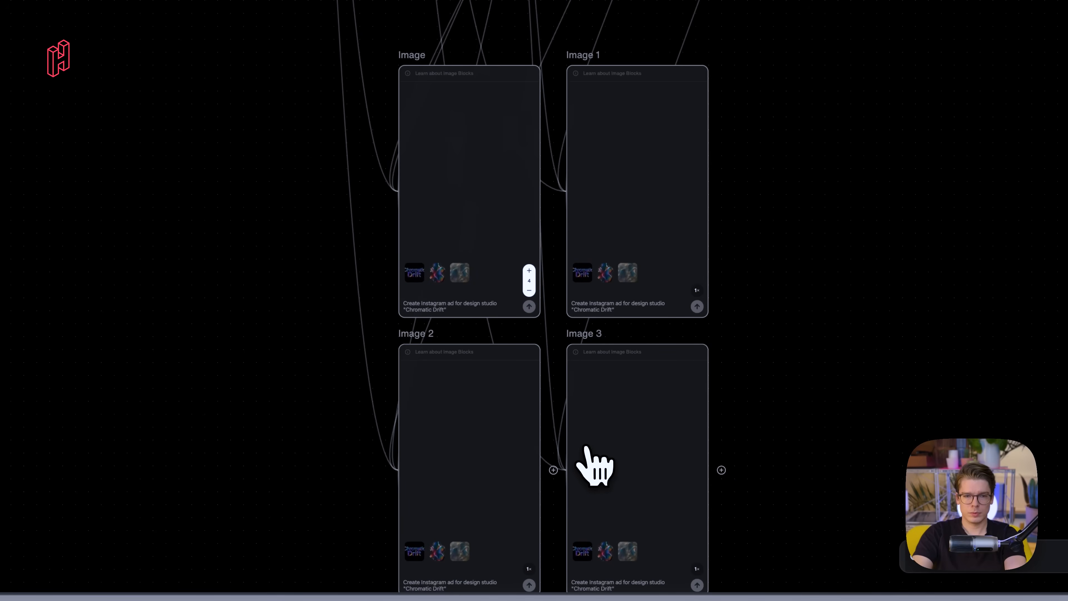
left_click_drag(437, 119, 545, 189)
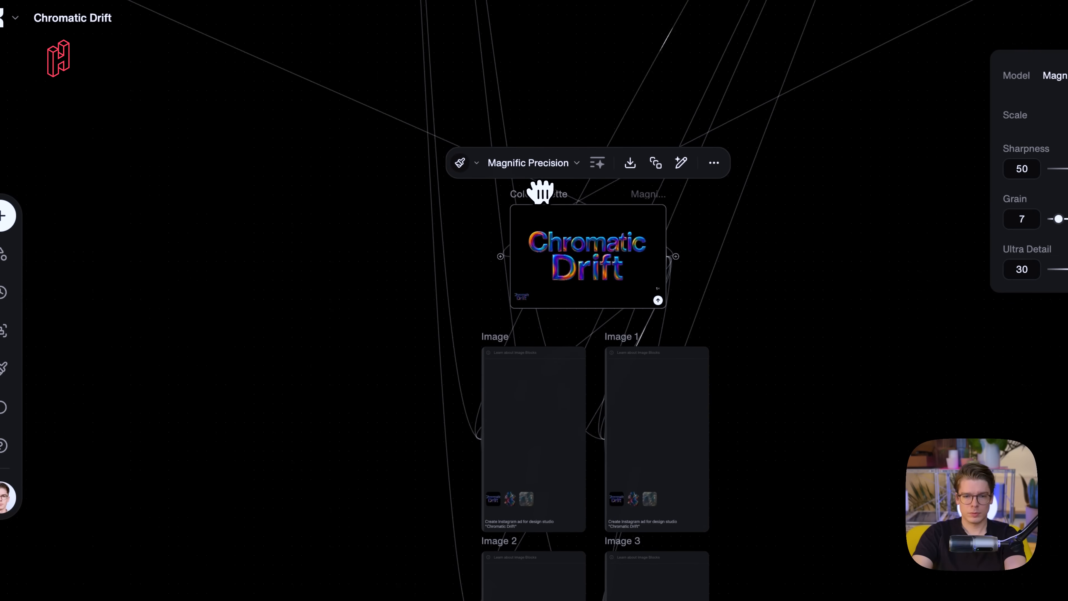
scroll(536, 461, "down", 3)
scroll(524, 360, "up", 3)
scroll(524, 358, "up", 1)
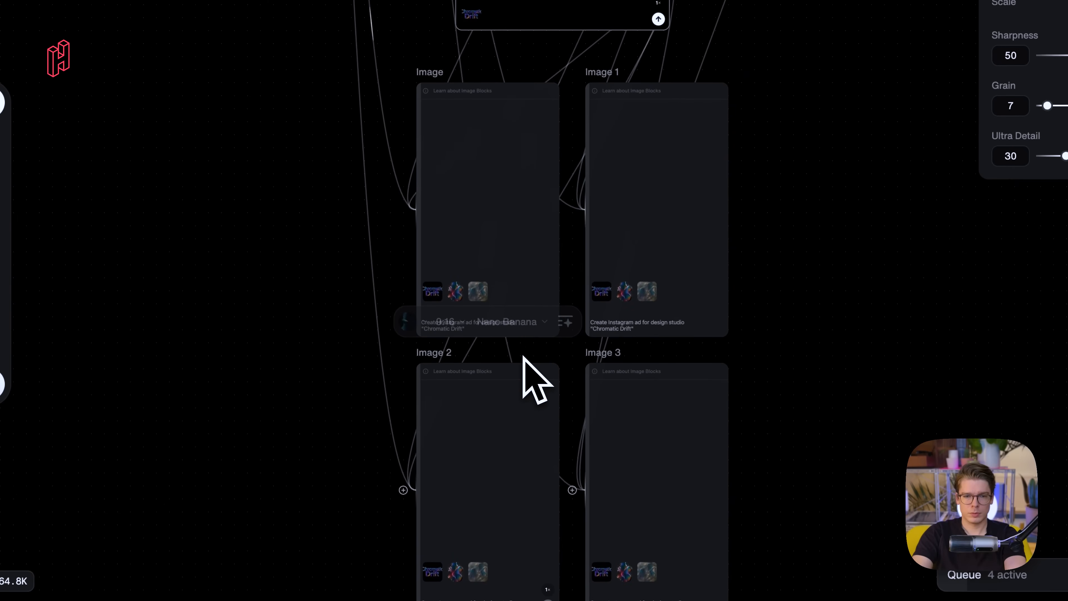
scroll(524, 359, "down", 1)
scroll(522, 383, "down", 1)
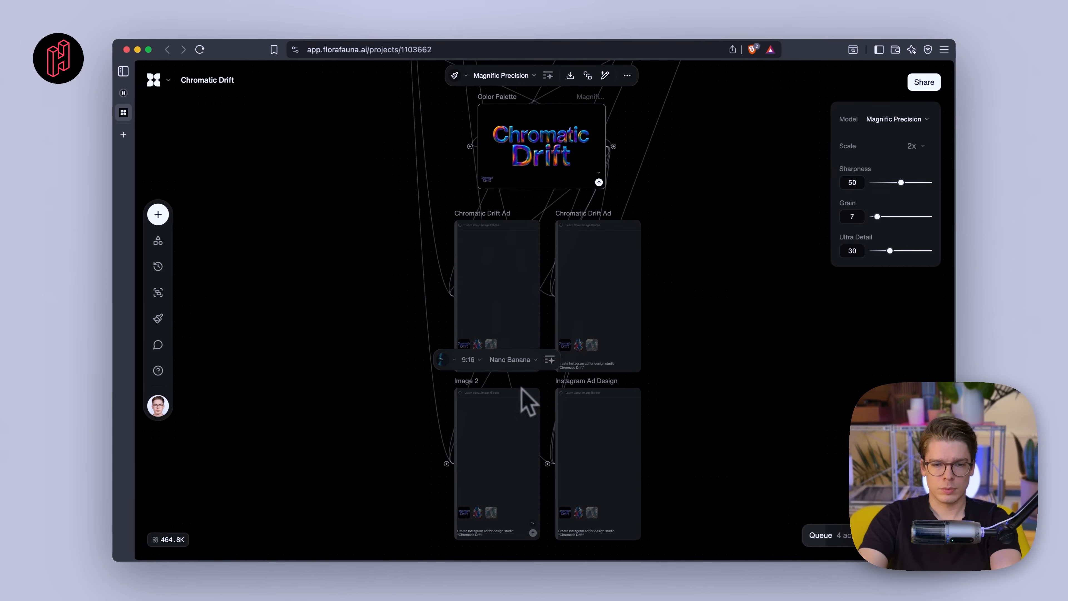
scroll(522, 382, "up", 1)
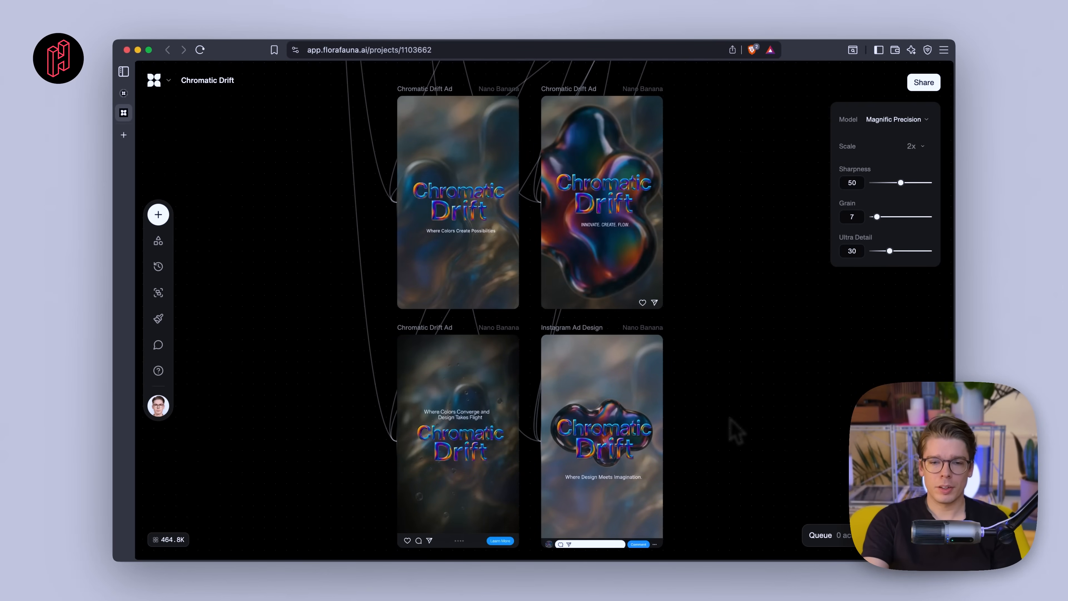
- Zoom into and compare the four generated Chromatic Drift Instagram ad images
scroll(471, 227, "up", 5)
scroll(470, 227, "up", 1)
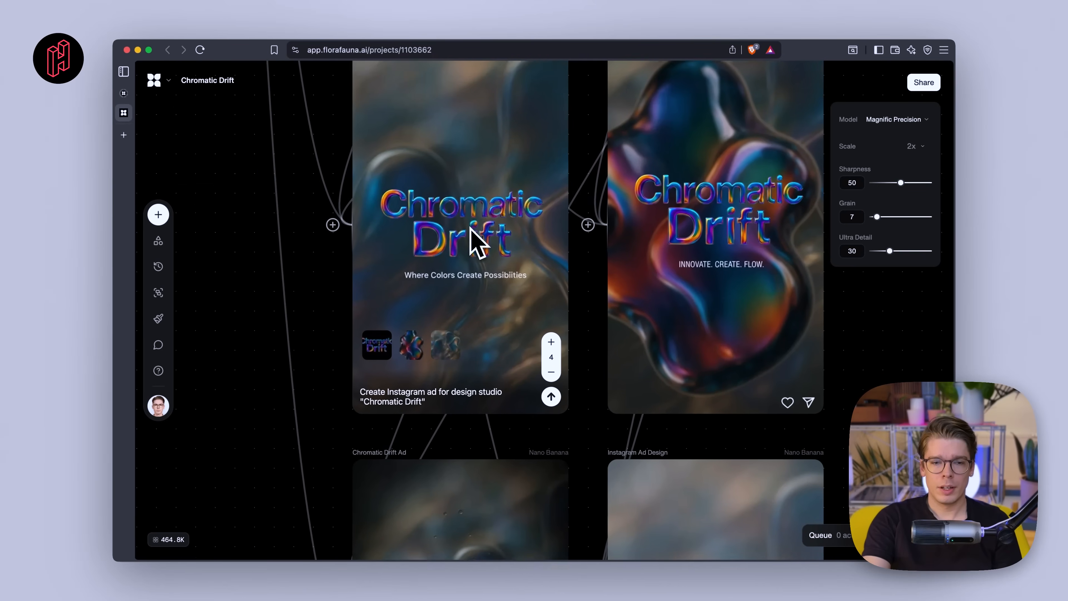
scroll(477, 240, "up", 3)
scroll(438, 307, "up", 2)
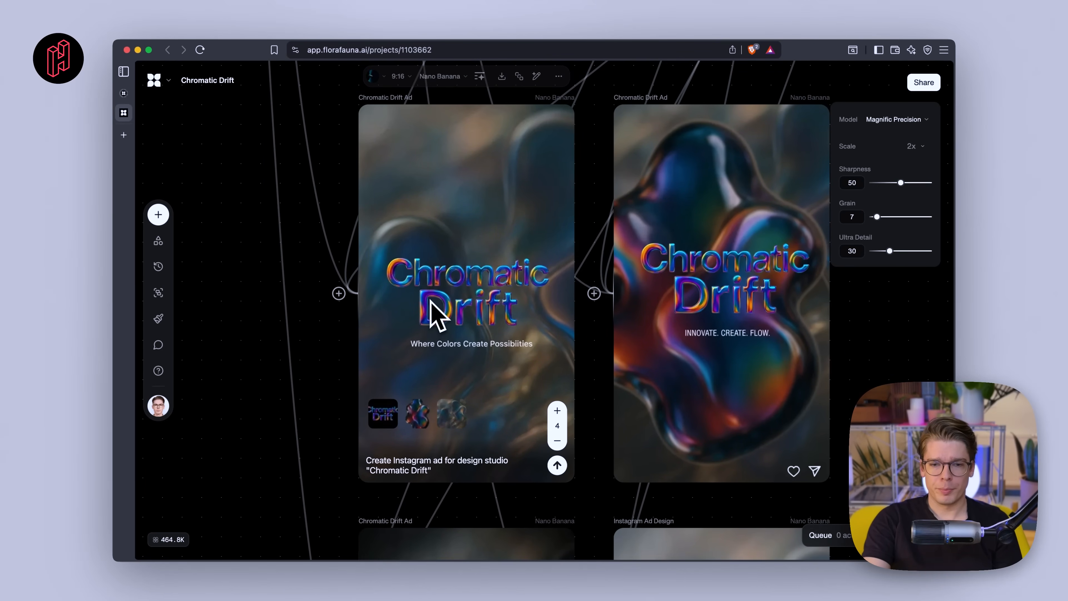
scroll(300, 401, "up", 1)
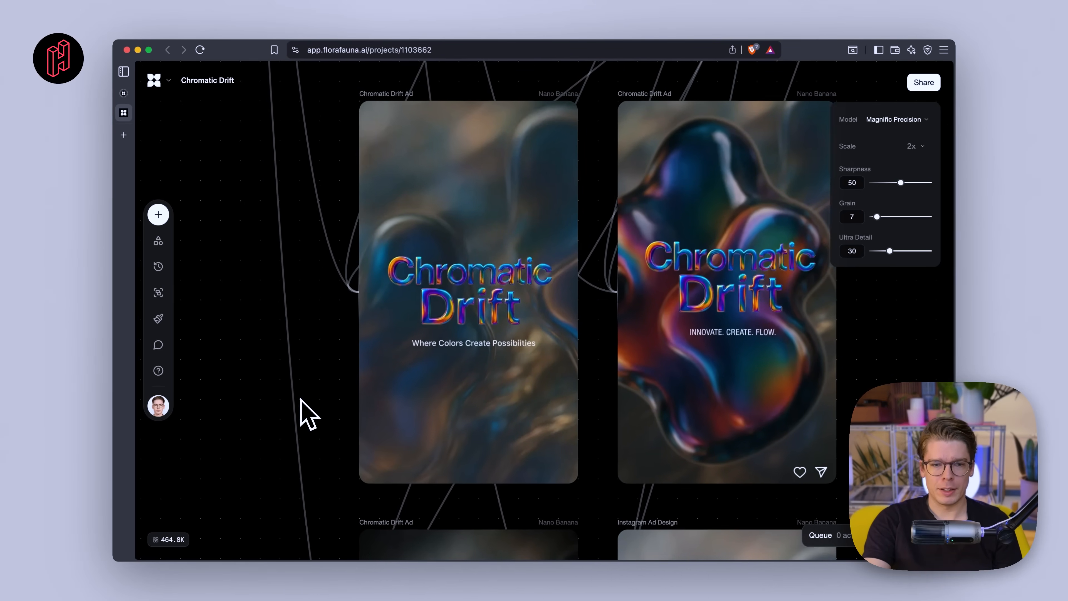
scroll(300, 399, "up", 4)
scroll(300, 399, "up", 1)
scroll(301, 399, "down", 3)
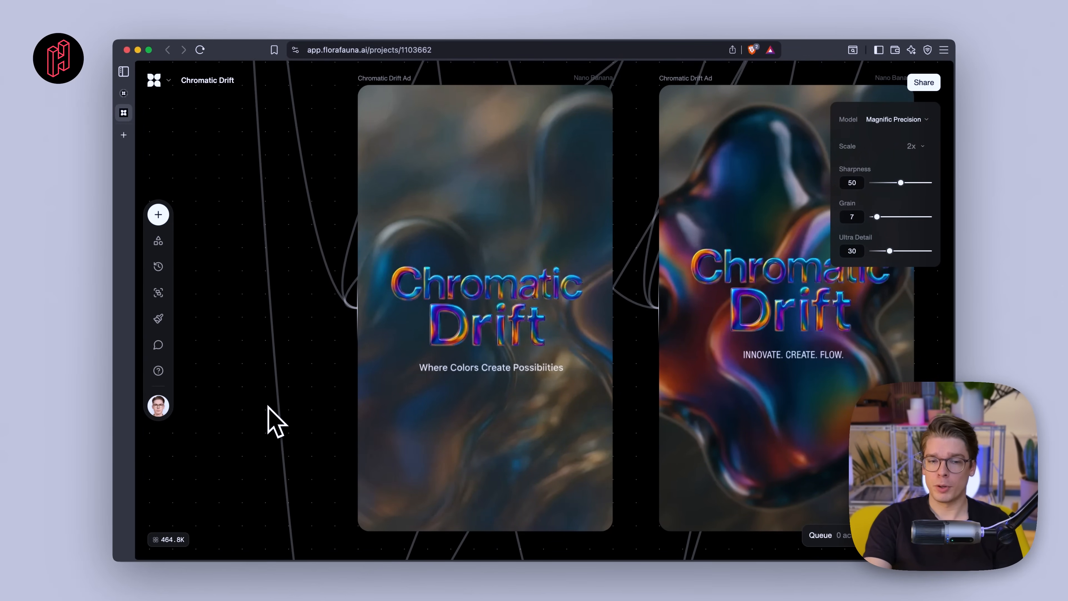
scroll(269, 408, "right", 5)
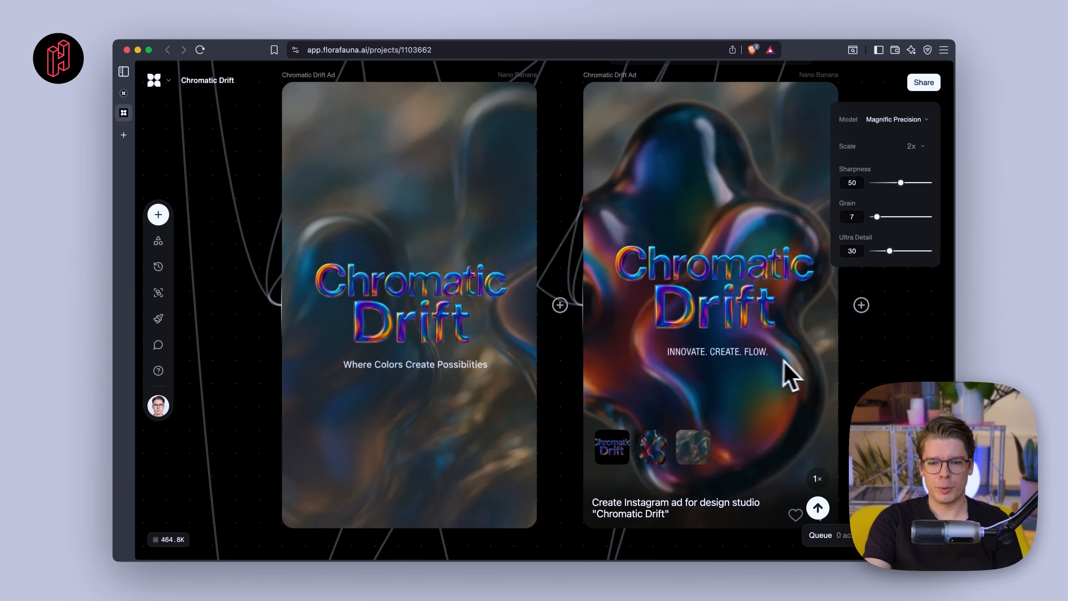
scroll(868, 404, "up", 2)
scroll(868, 404, "down", 2)
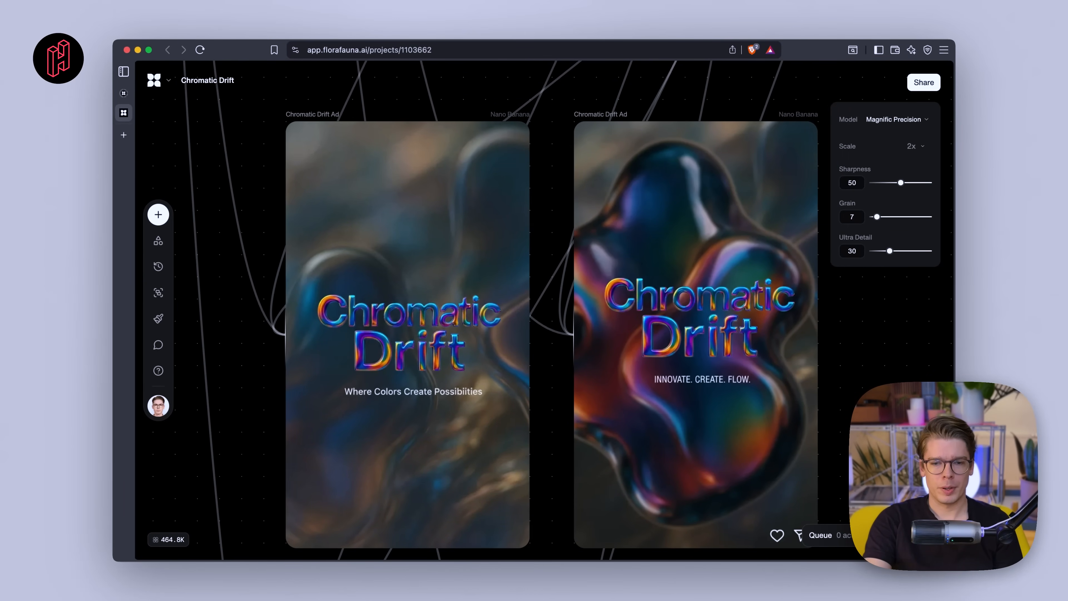
scroll(497, 311, "down", 10)
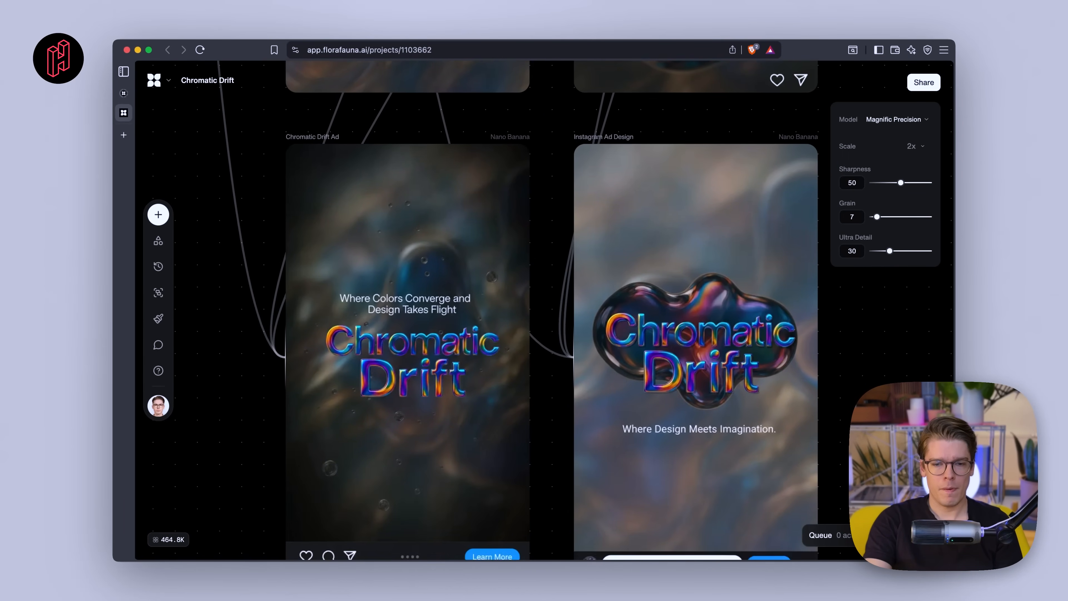
scroll(517, 311, "down", 1)
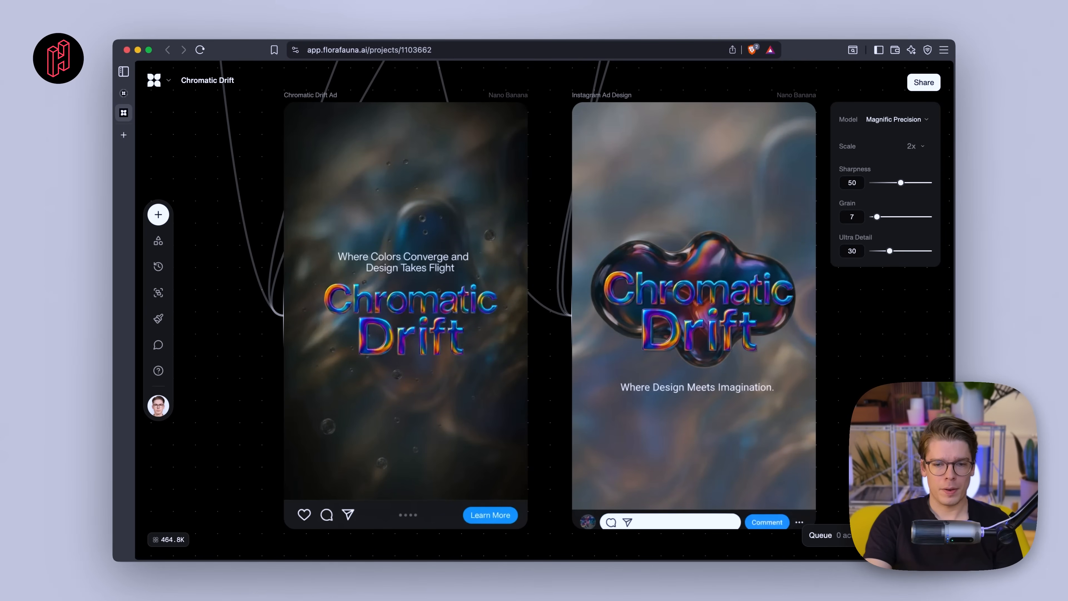
scroll(871, 394, "down", 1)
scroll(871, 393, "down", 3)
scroll(871, 393, "up", 4)
scroll(636, 337, "up", 5)
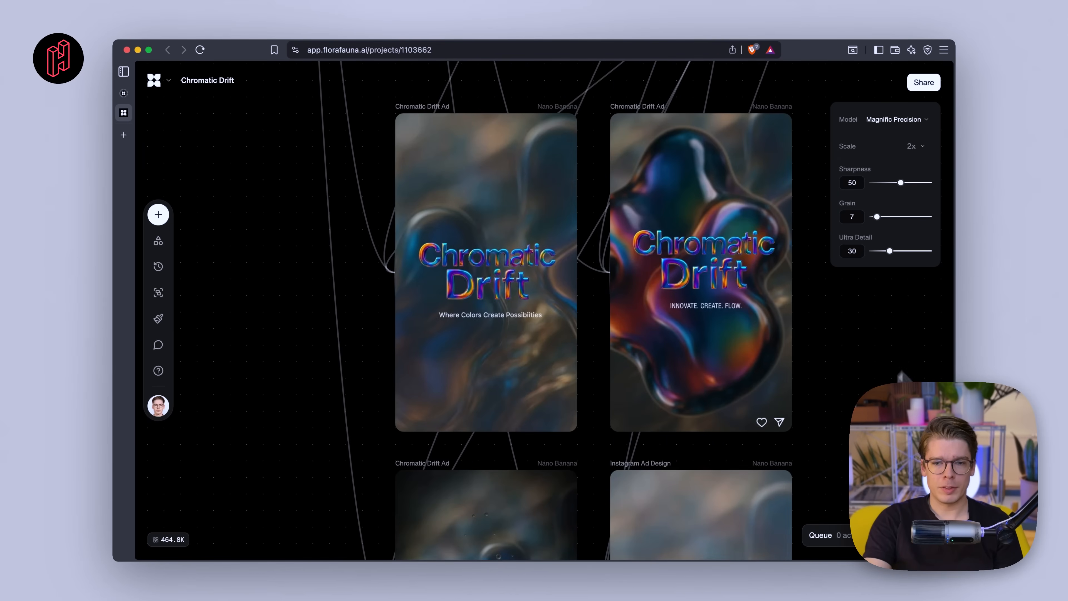
left_click(636, 337)
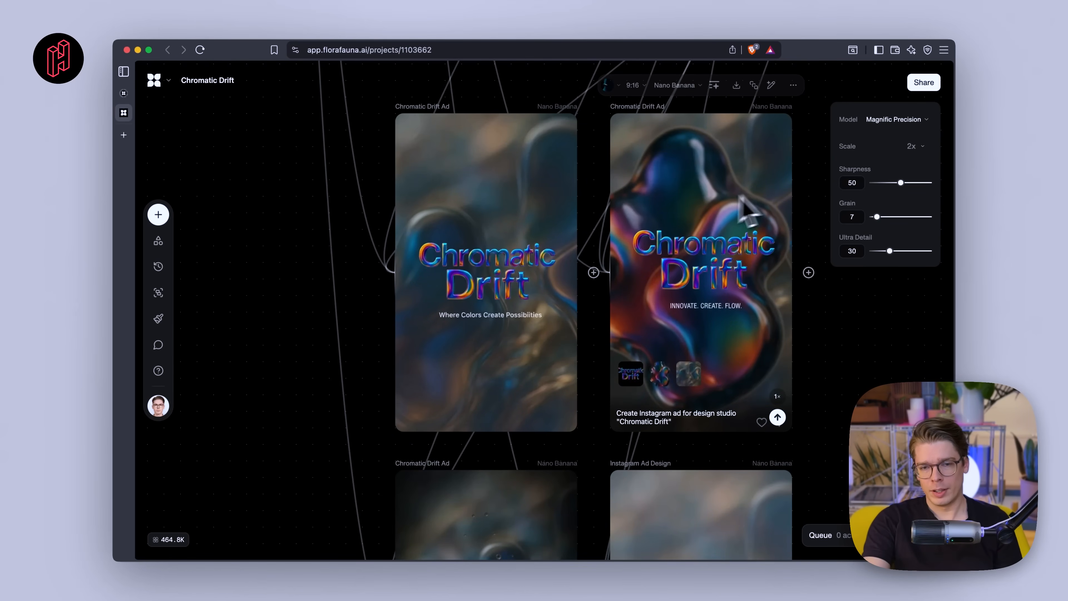
scroll(730, 322, "down", 3)
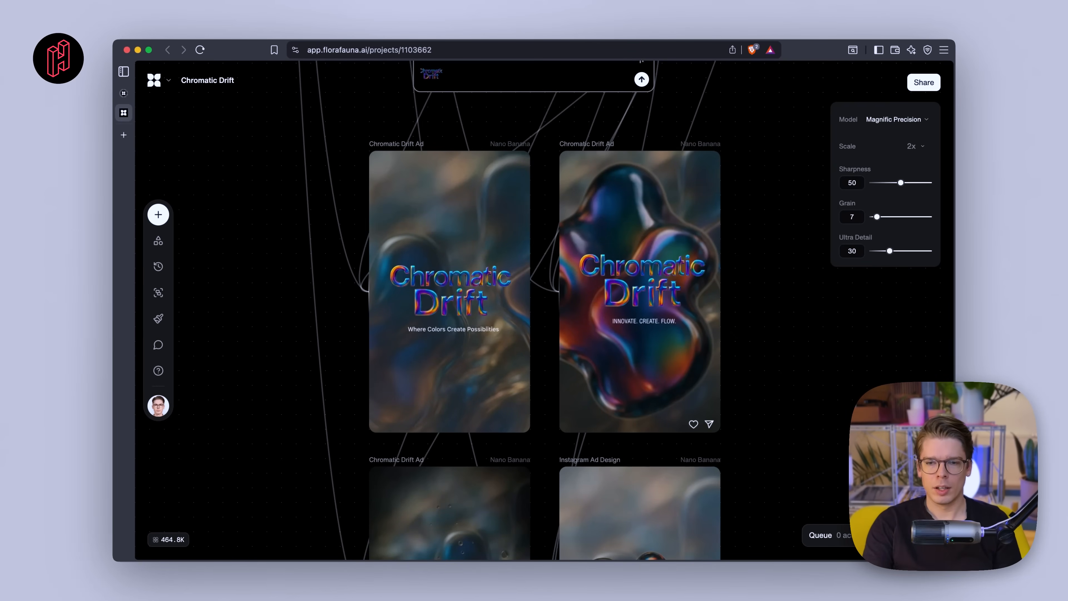
- Zoom out to survey the whole canvas, then zoom back in to re-examine the generated Instagram ad images
scroll(467, 373, "up", 3)
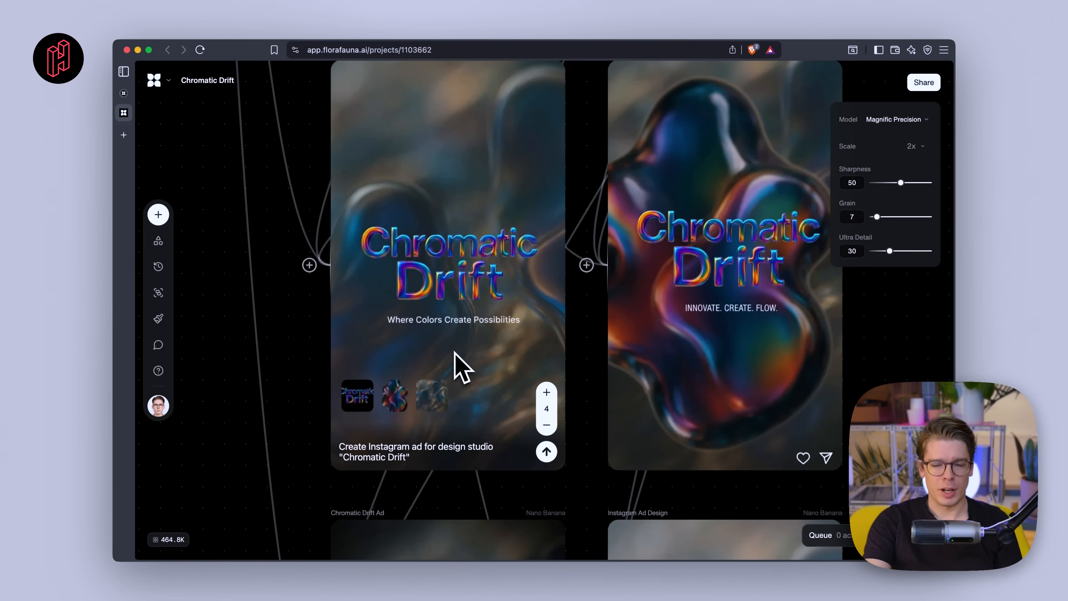
scroll(455, 352, "up", 1)
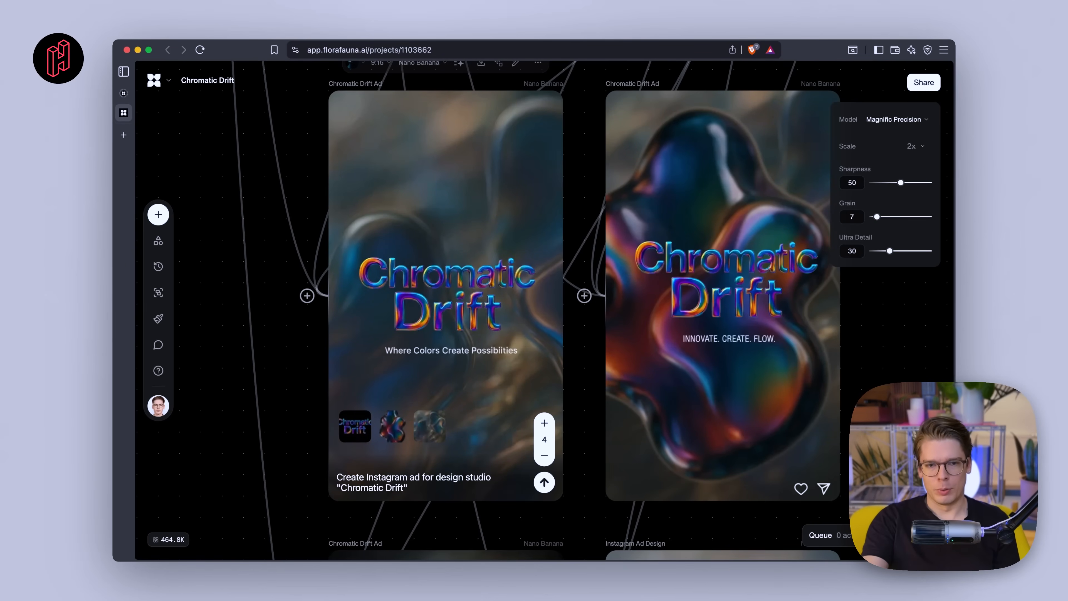
scroll(441, 298, "down", 10)
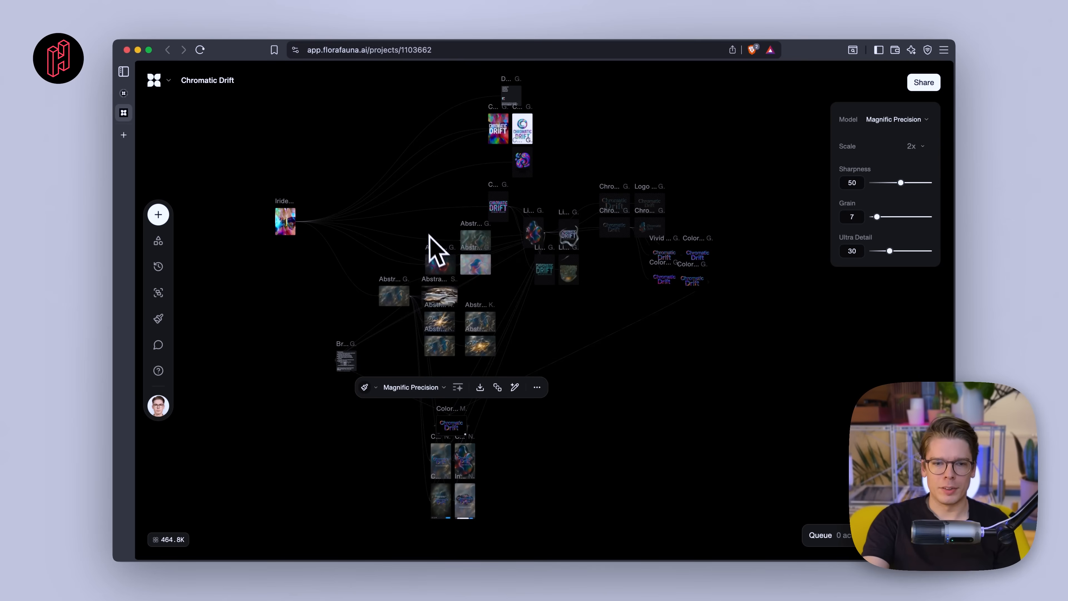
scroll(429, 239, "up", 5)
scroll(429, 240, "down", 5)
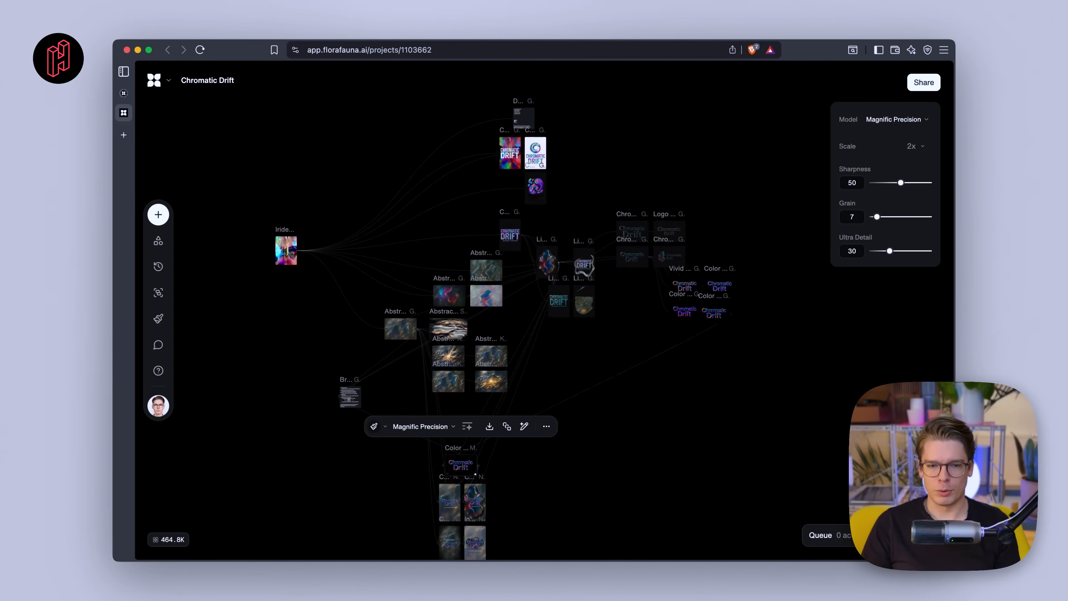
scroll(460, 246, "down", 2)
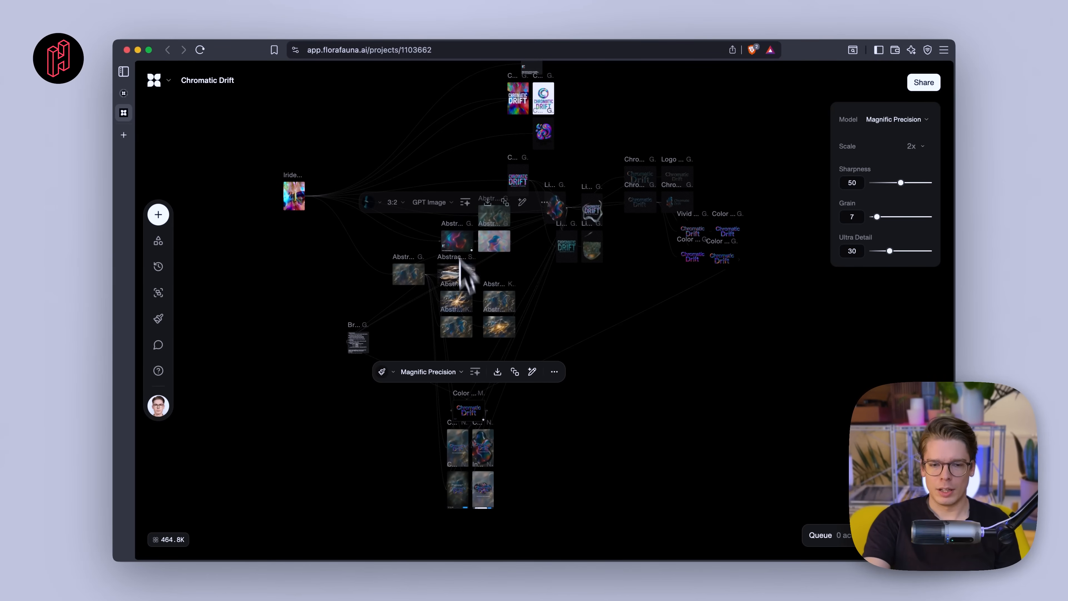
scroll(485, 454, "up", 5)
scroll(484, 455, "up", 5)
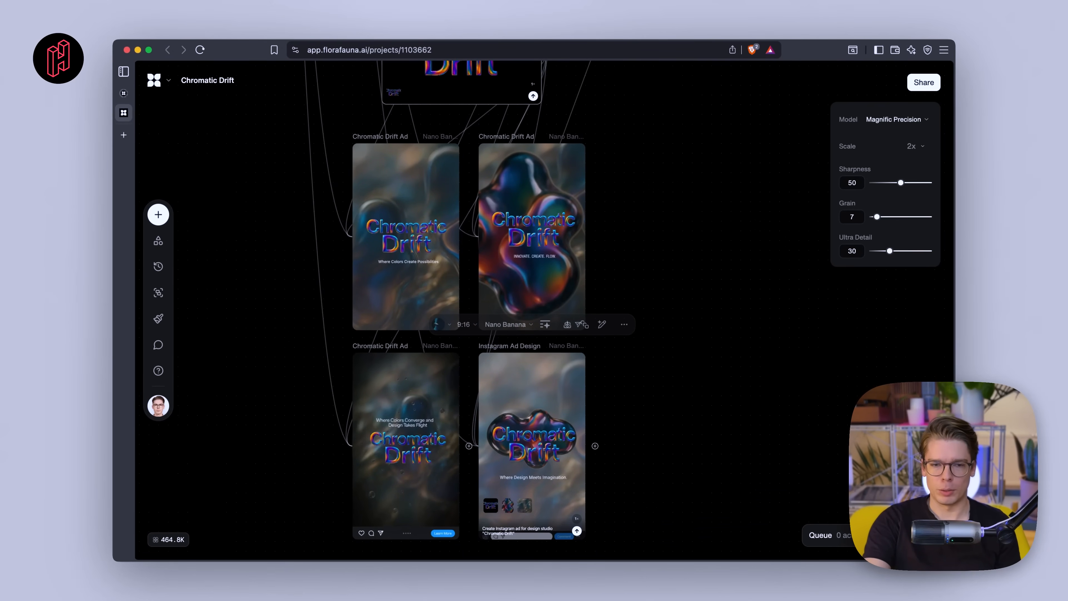
scroll(484, 463, "up", 6)
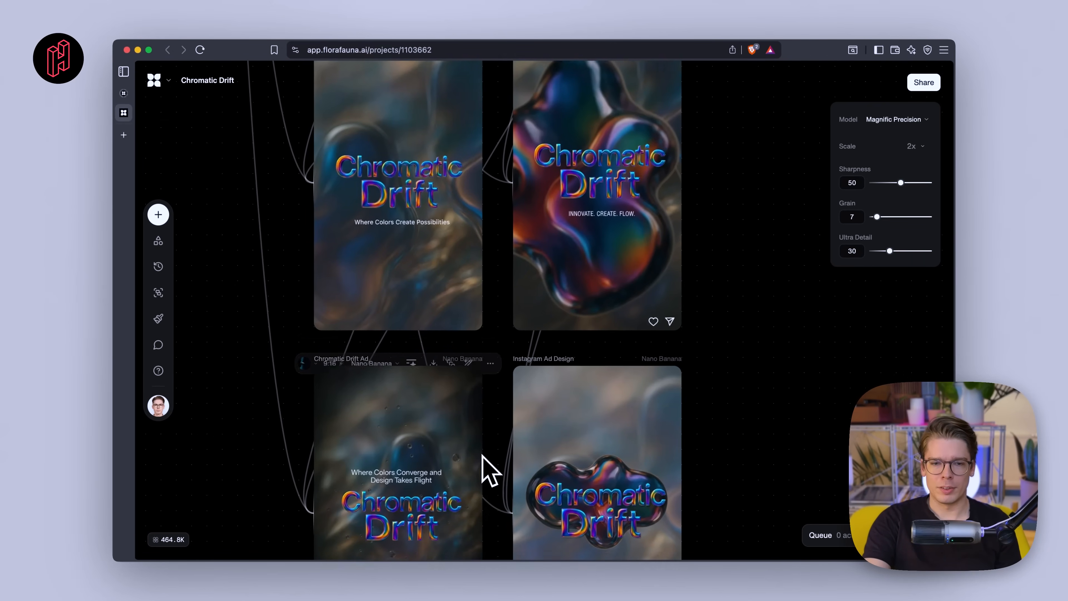
scroll(486, 465, "up", 5)
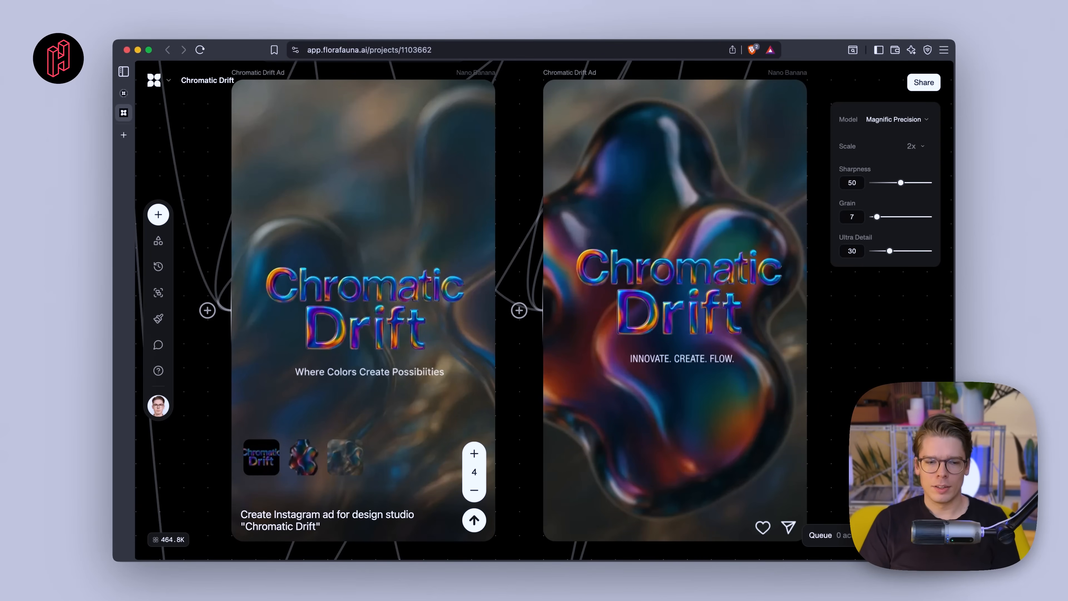
scroll(646, 313, "down", 10)
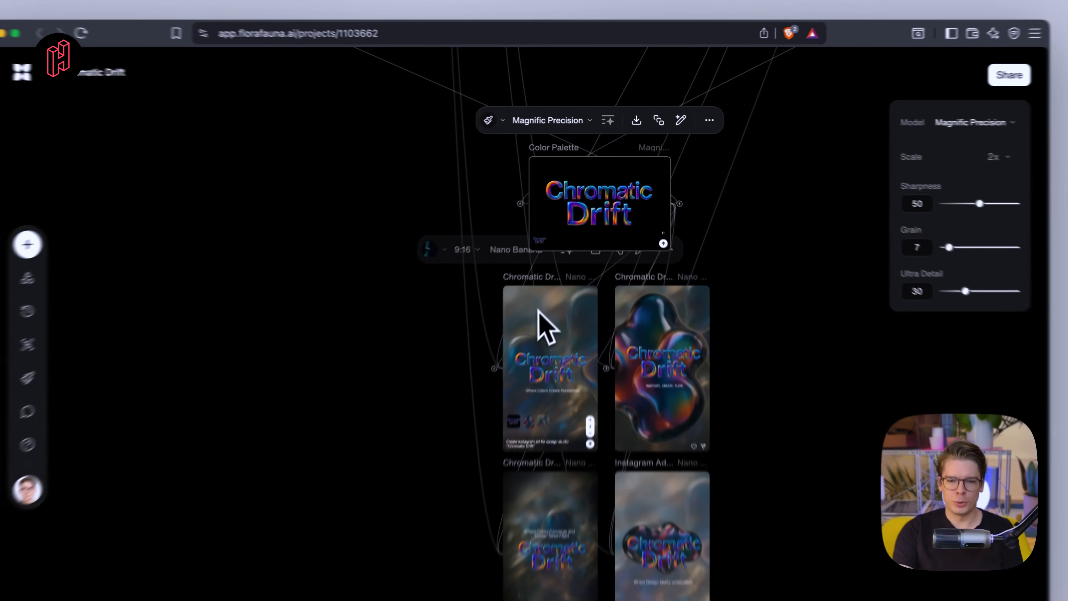
- Select the first Chromatic Drift ad and open the generation history panel to browse earlier generated images
left_click(539, 311)
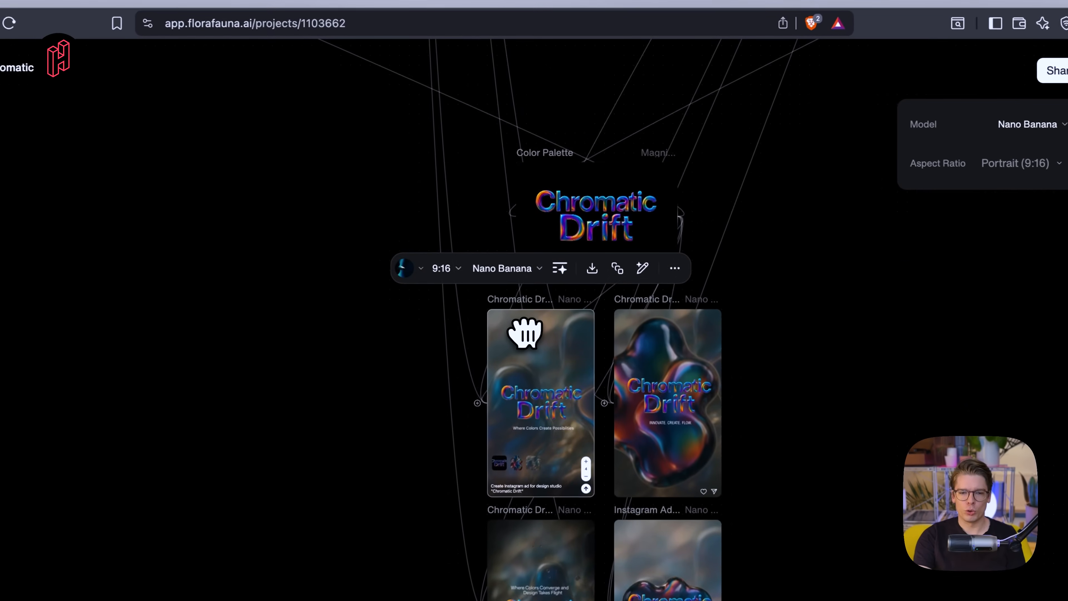
scroll(525, 334, "up", 10)
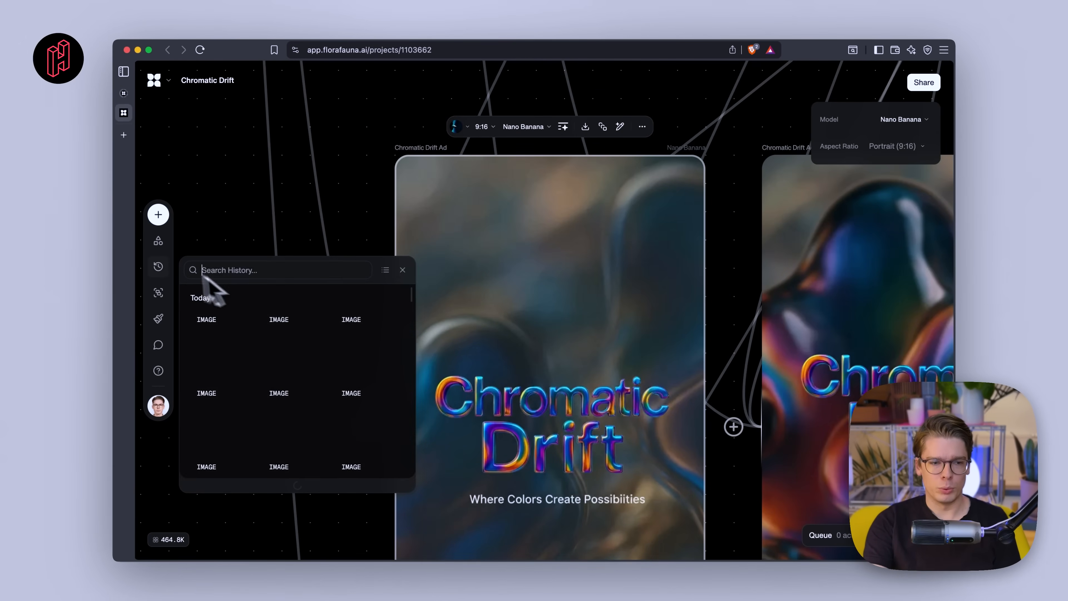
left_click(159, 267)
left_click(158, 266)
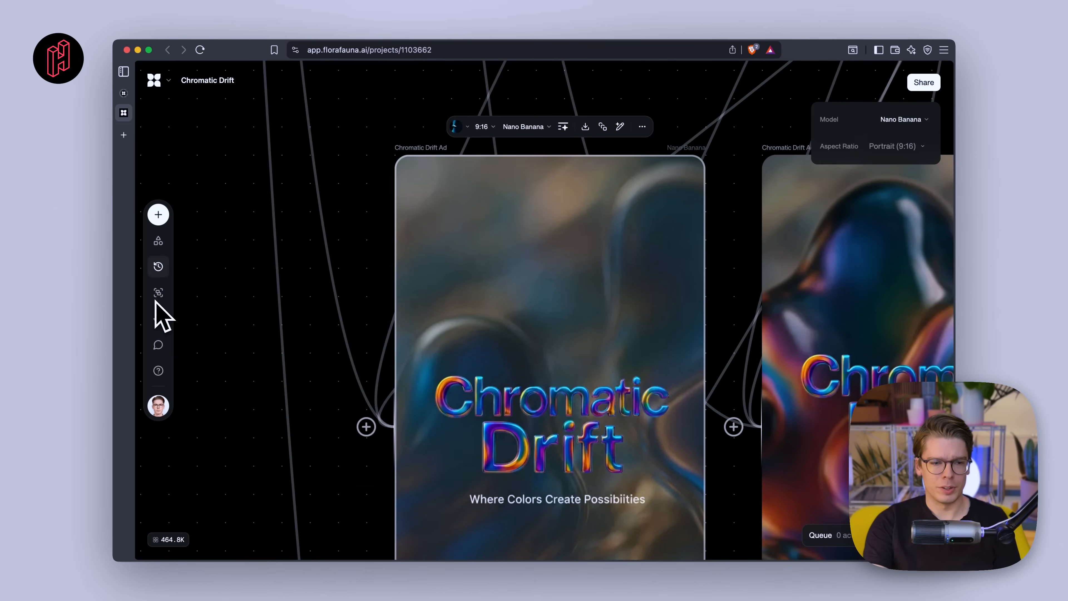
left_click(156, 270)
scroll(303, 382, "down", 4)
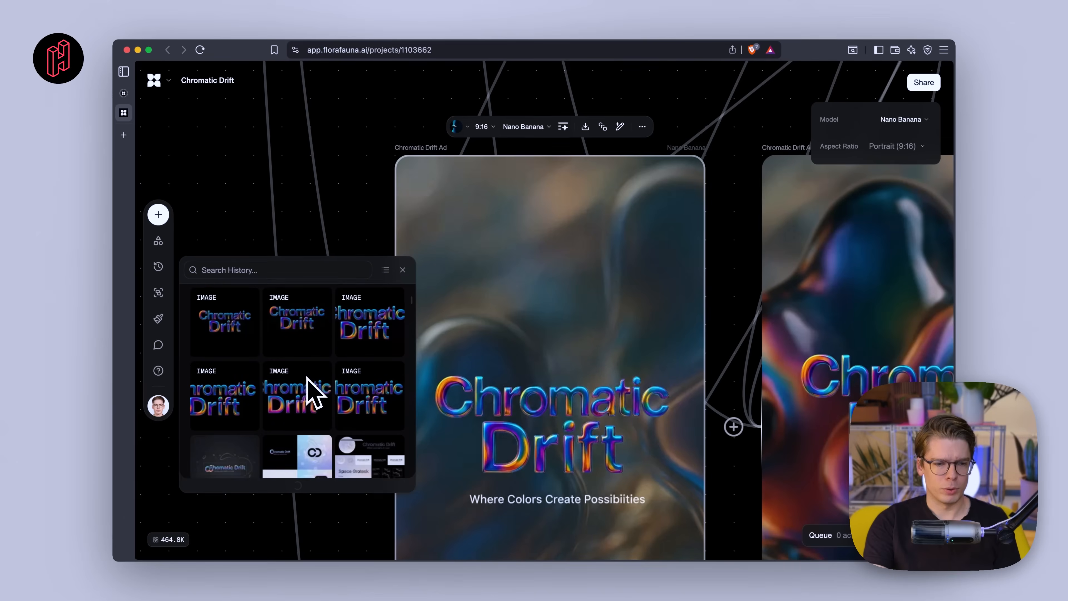